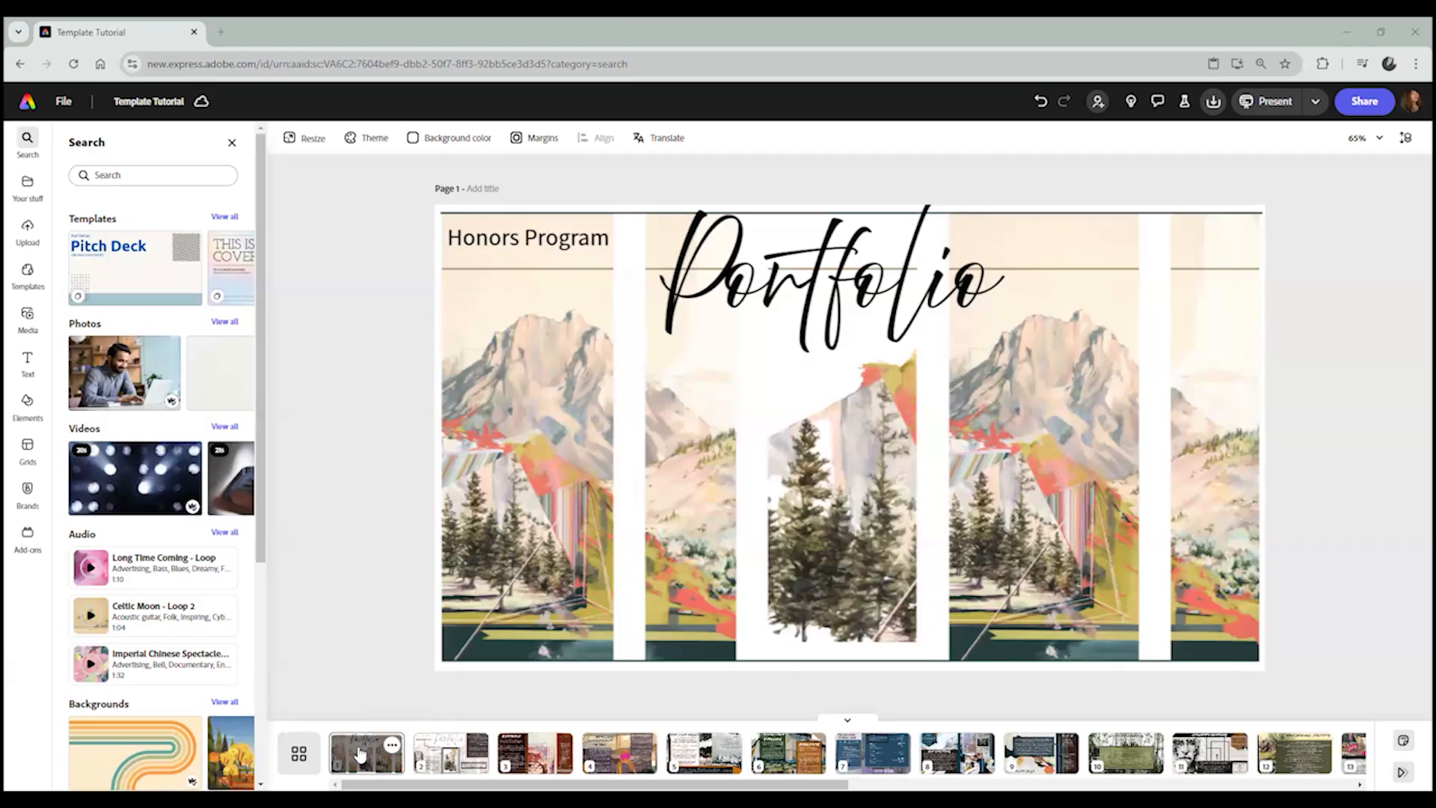
Insert a new blank page directly after page 1 of the presentation.
click(392, 746)
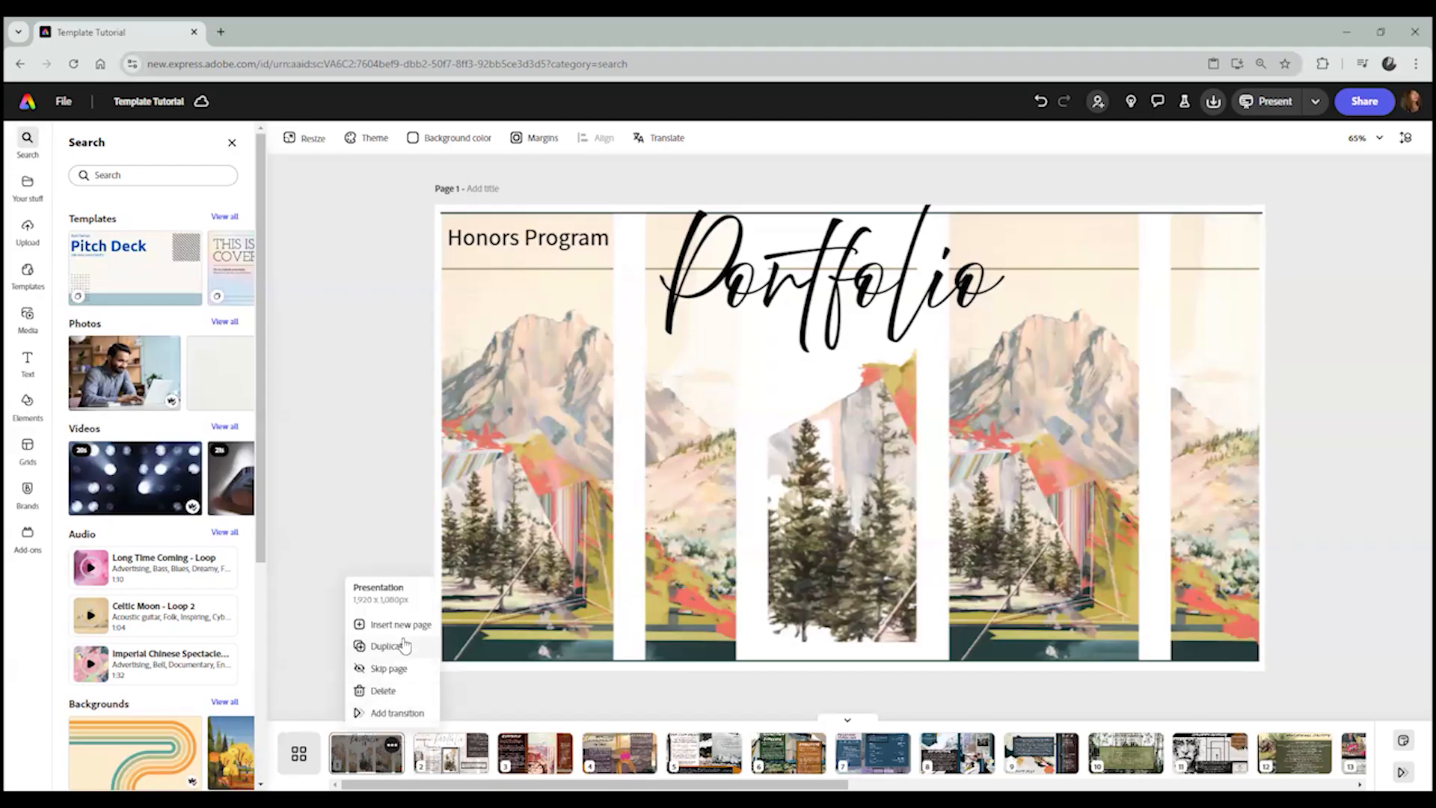
click(405, 635)
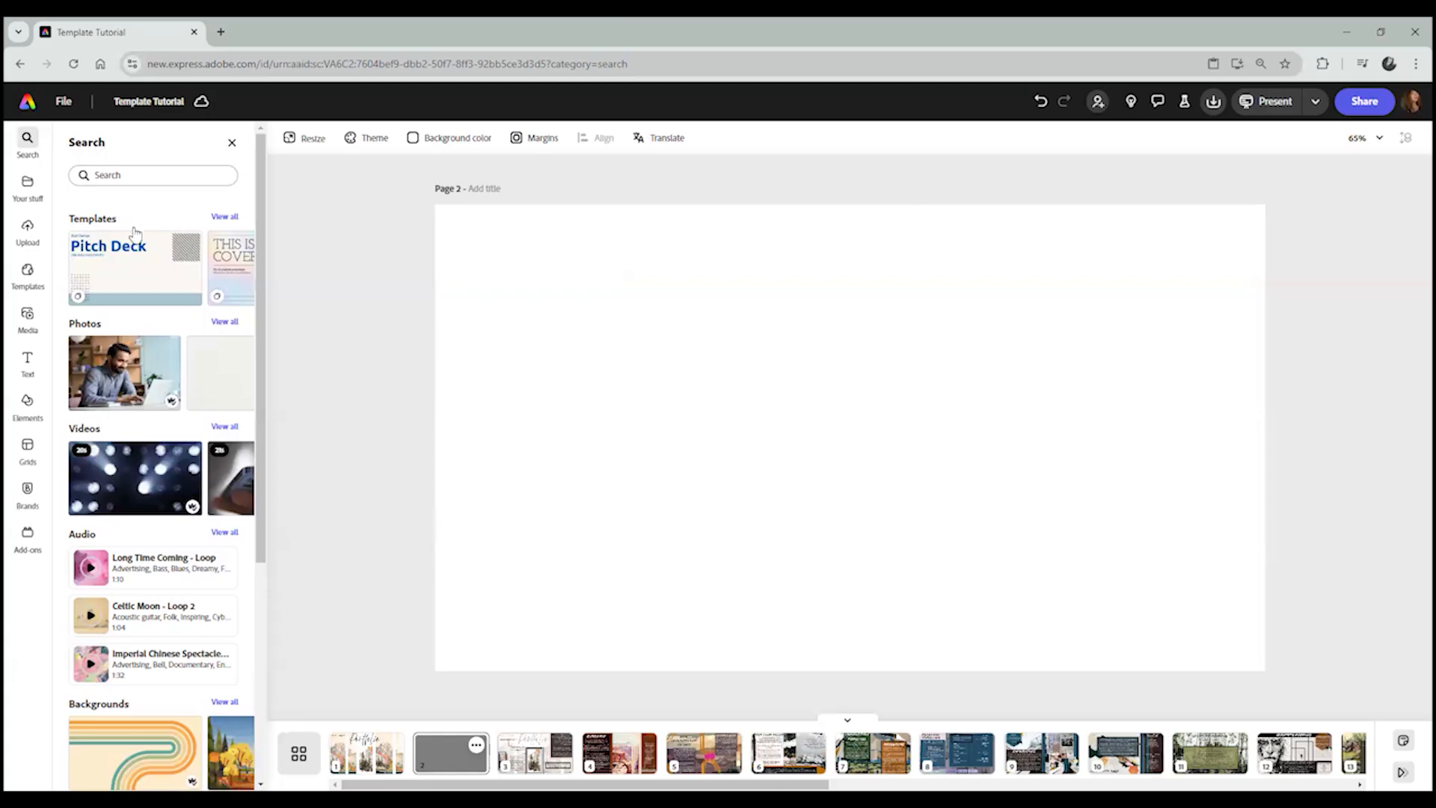
Browse the available asset categories, from templates, photos and videos down to design assets, icons and shapes.
scroll(136, 239, down, 4)
scroll(136, 238, down, 1)
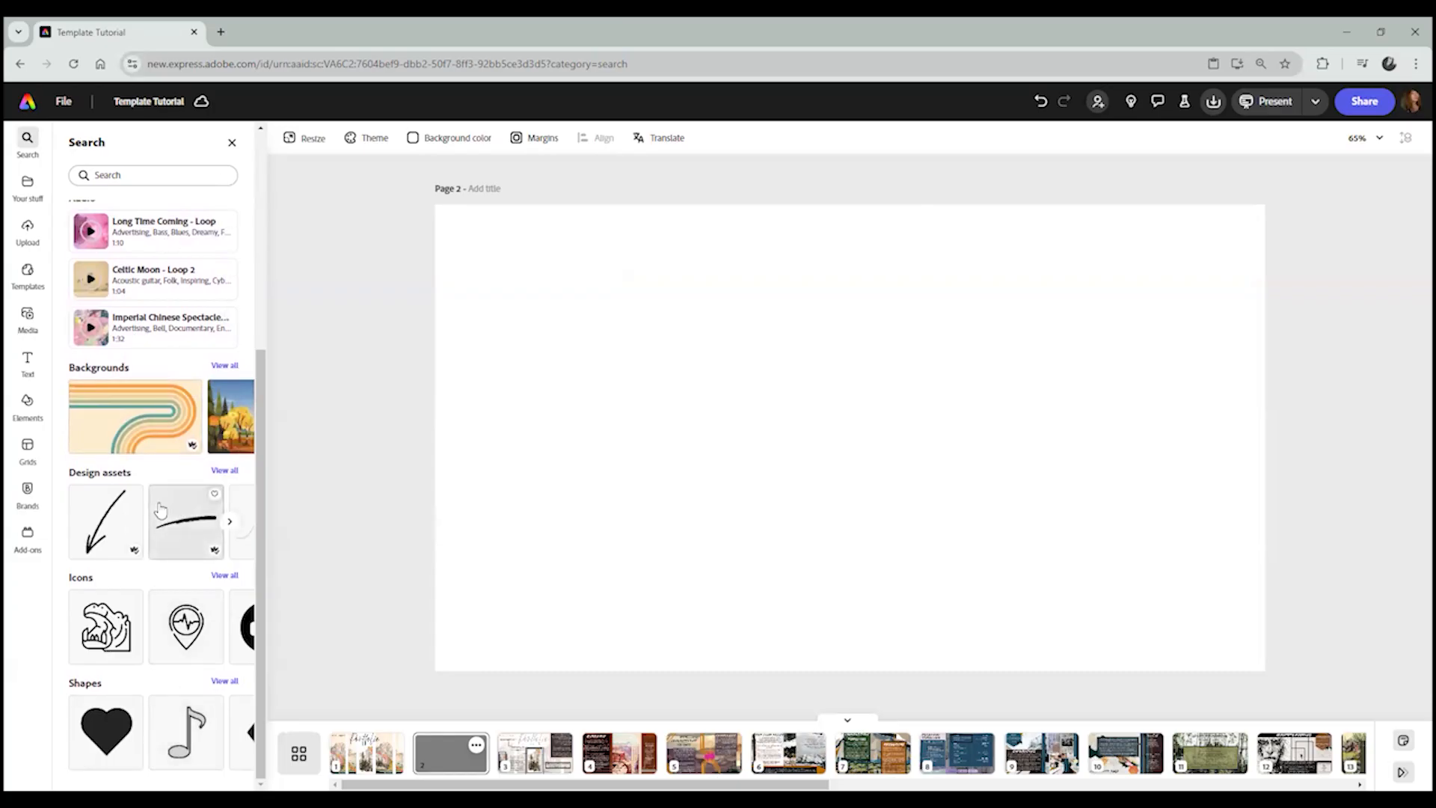
scroll(160, 511, up, 3)
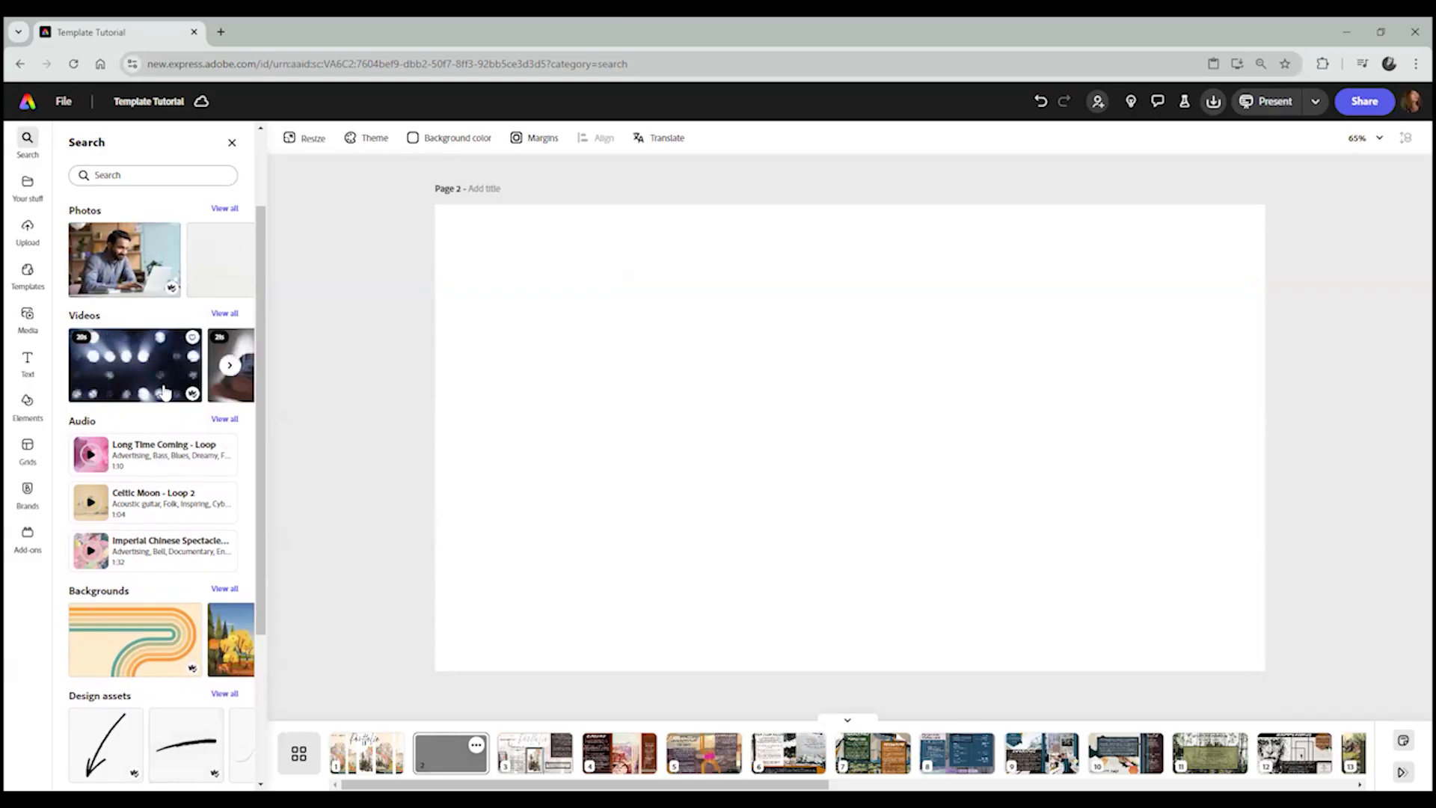
scroll(165, 449, down, 2)
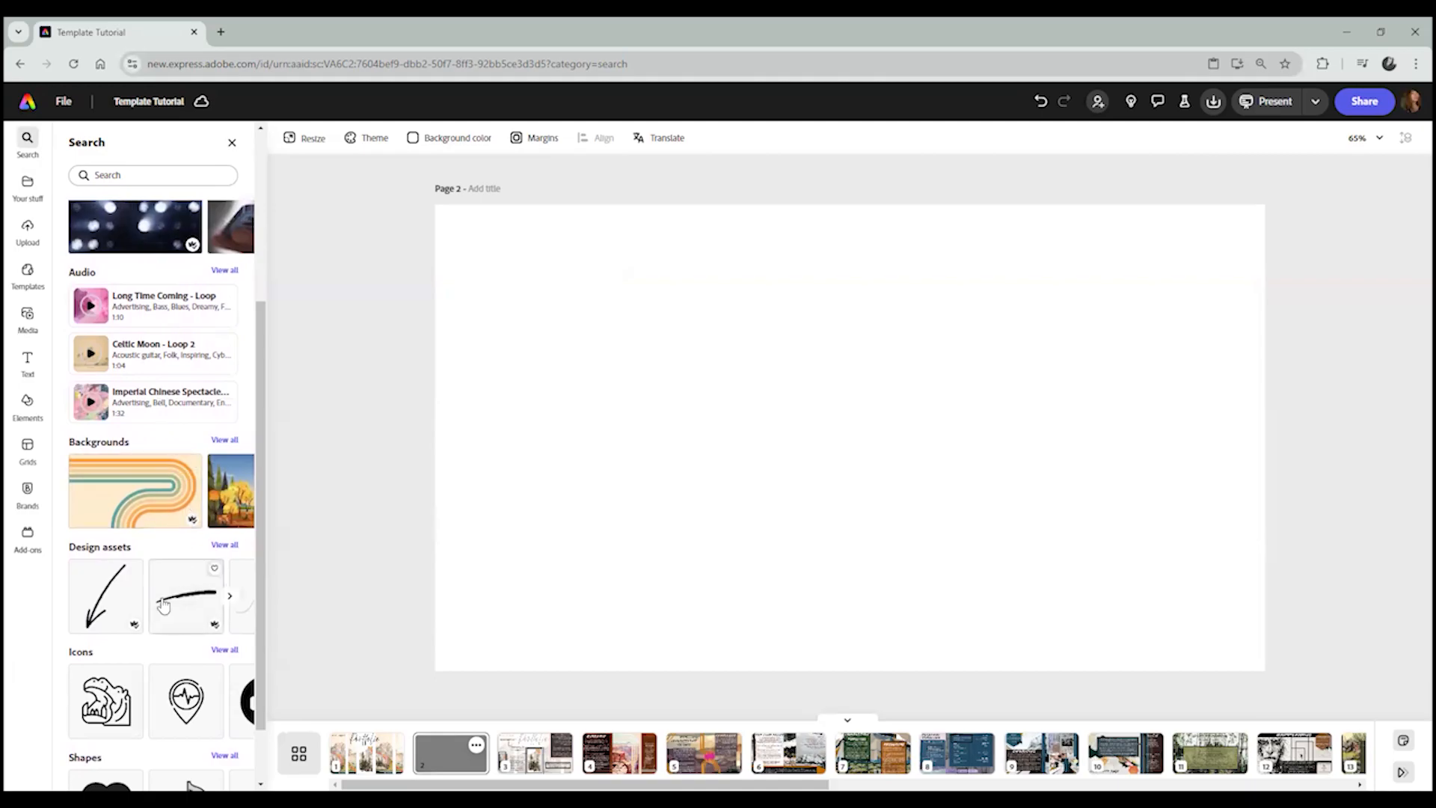
scroll(150, 598, down, 1)
scroll(136, 627, up, 5)
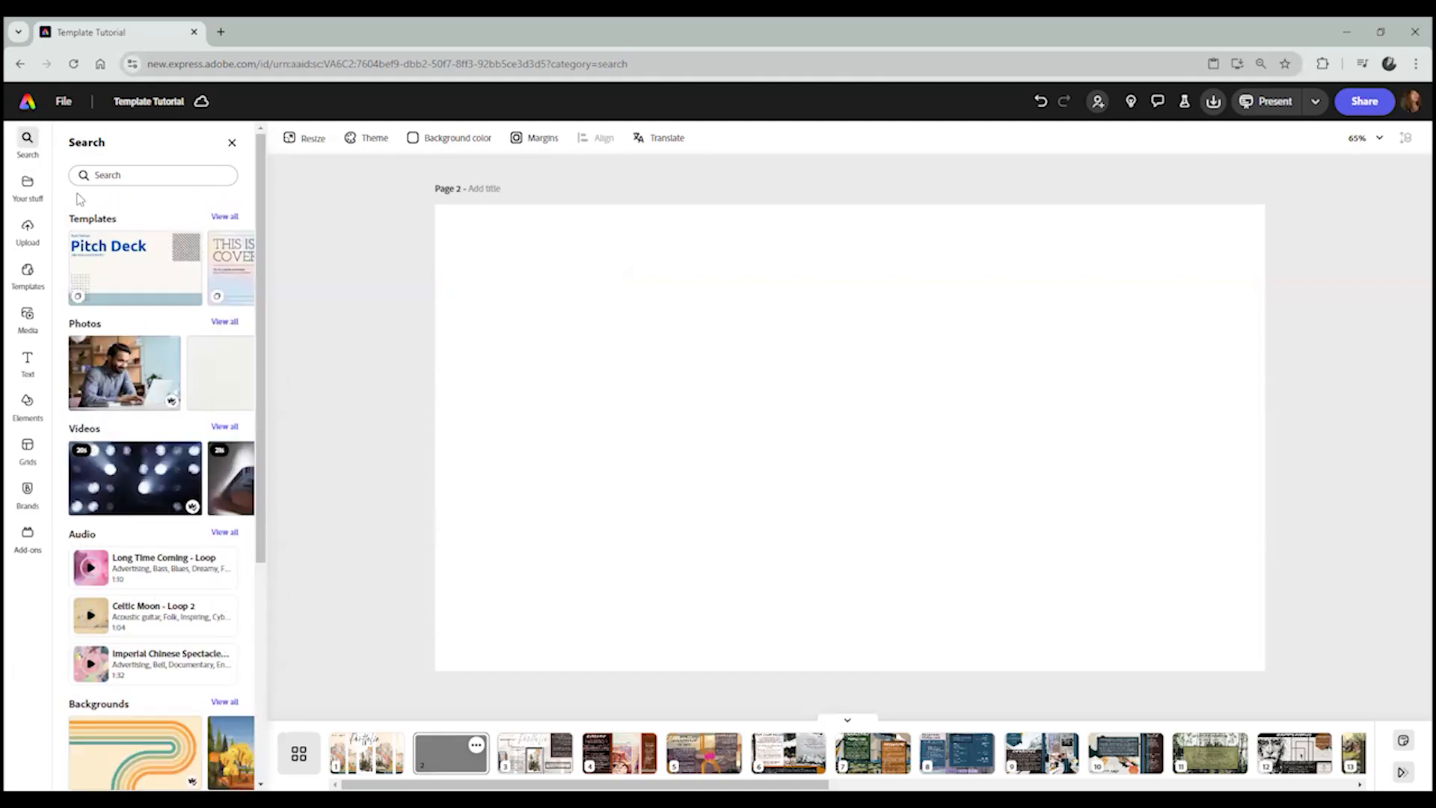
click(104, 175)
click(165, 145)
scroll(179, 582, down, 3)
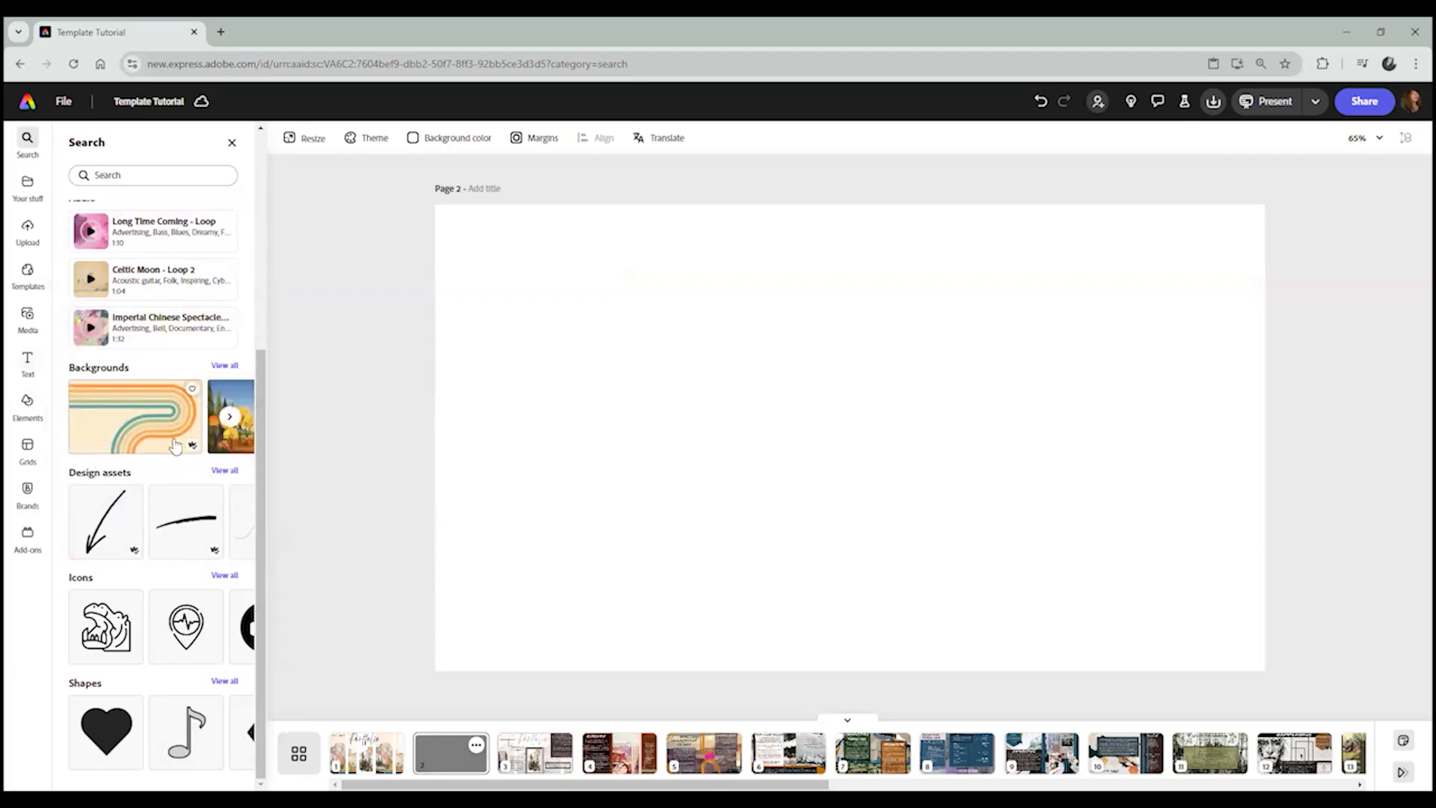
scroll(138, 388, up, 2)
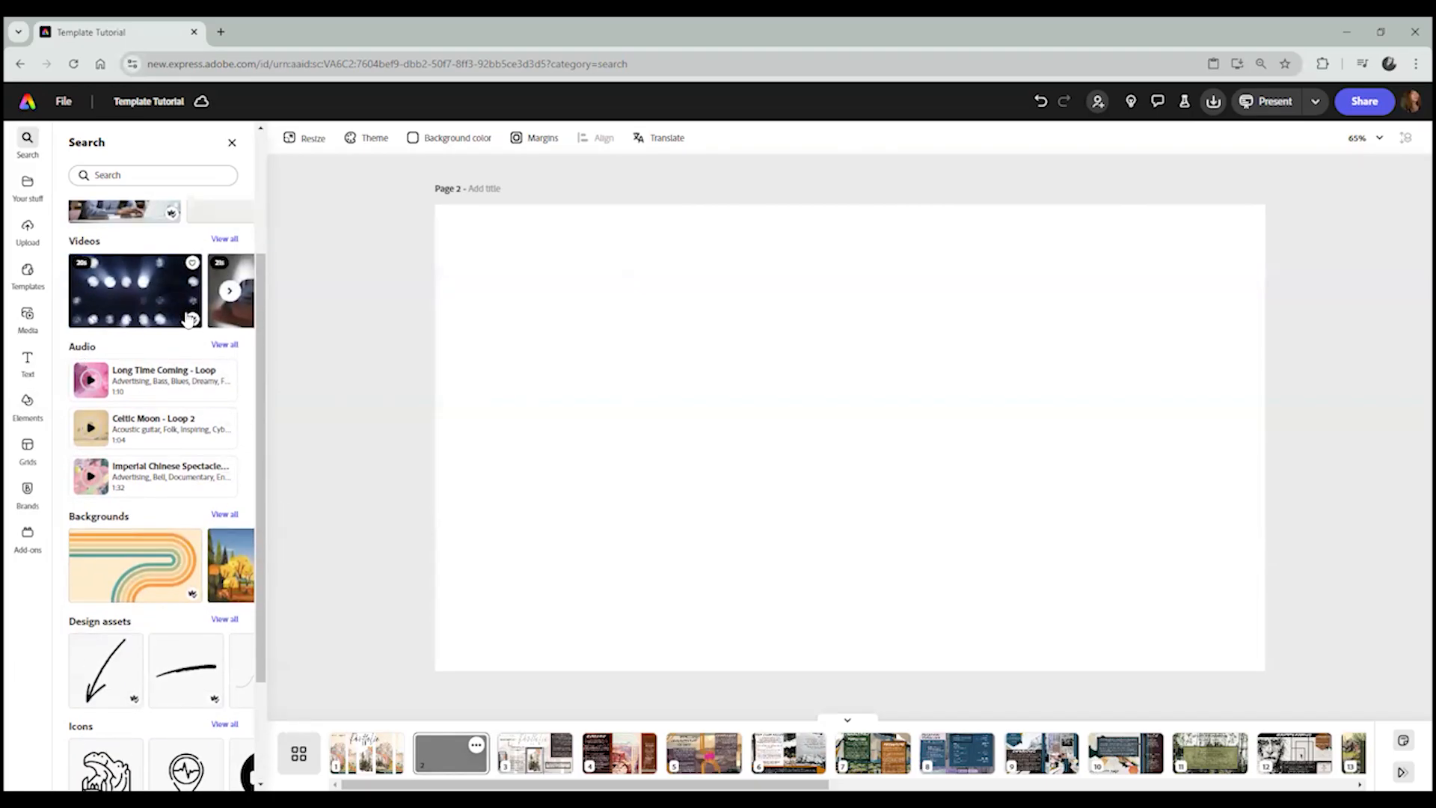
scroll(126, 324, up, 3)
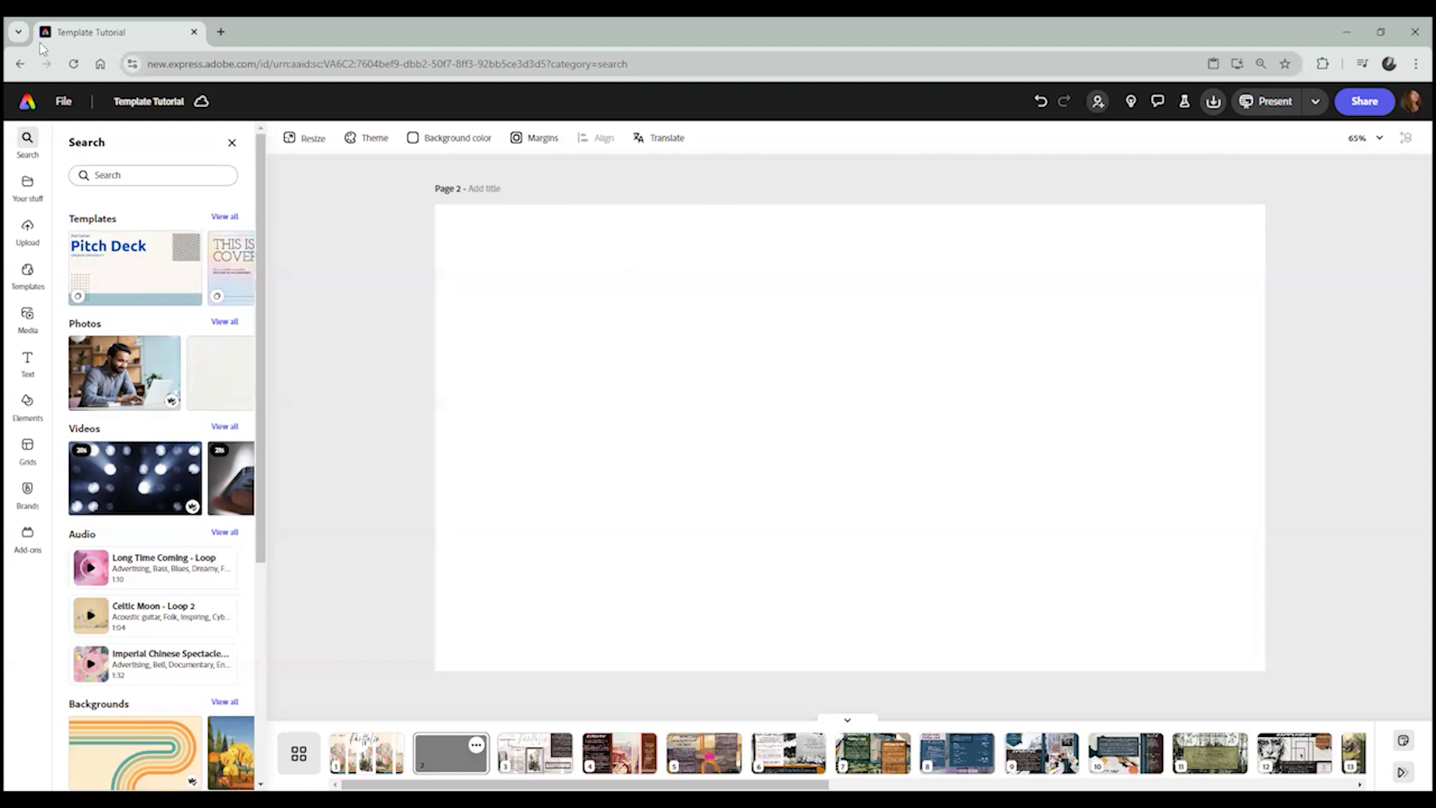
Search the assets for "murmuration" and add the dusk photo of the bird flock above a treeline to page 2.
click(127, 174)
click(136, 231)
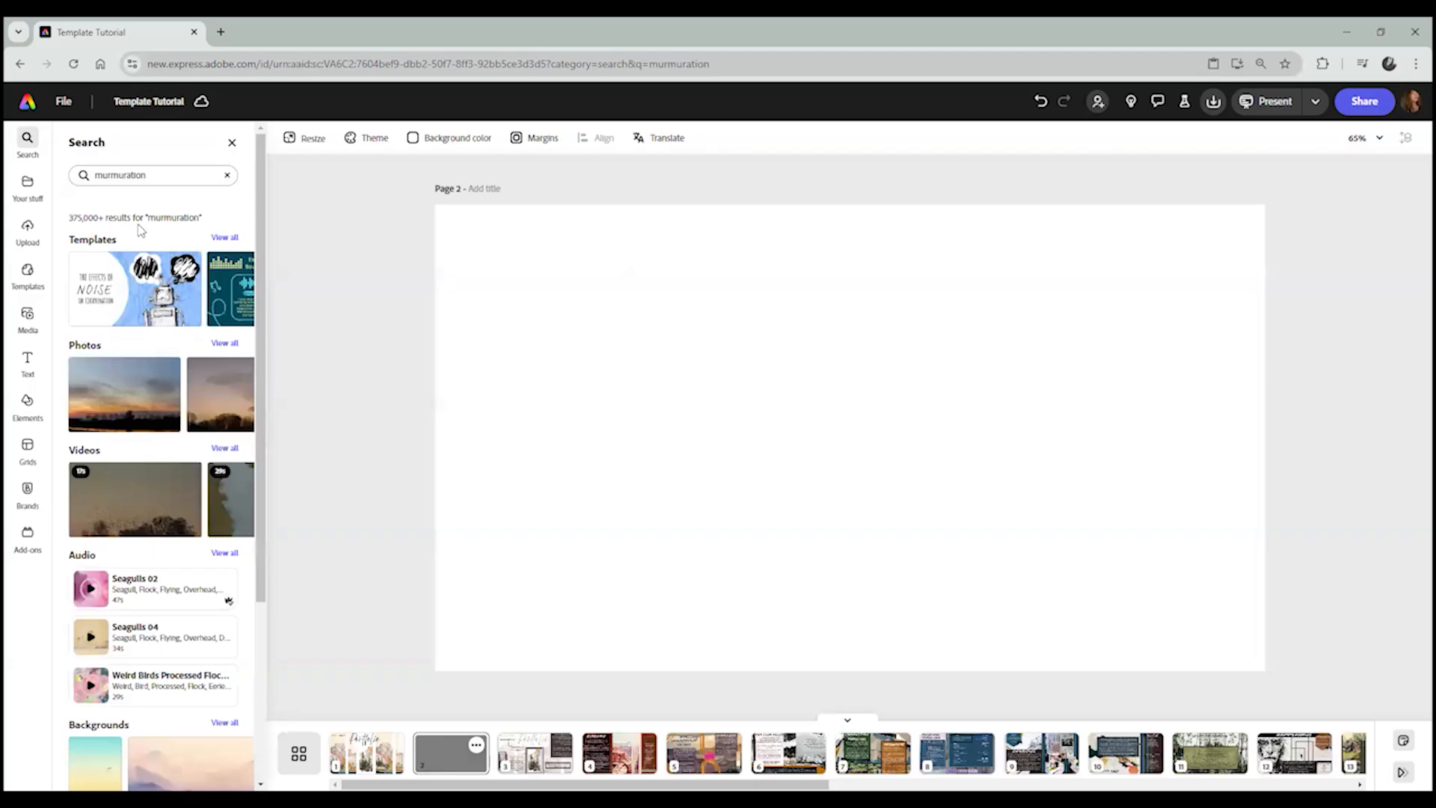
scroll(157, 523, down, 4)
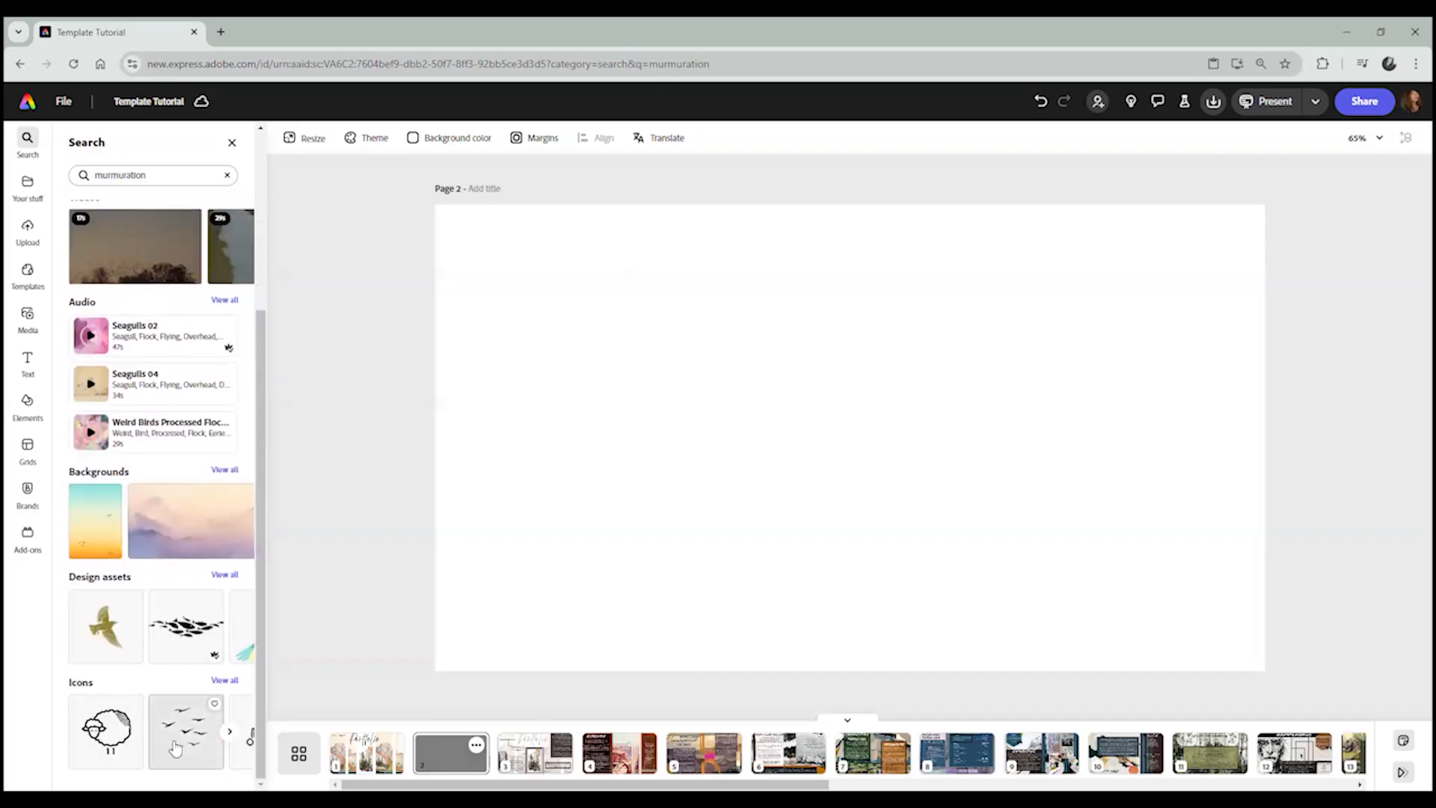
scroll(176, 737, up, 2)
scroll(177, 736, up, 1)
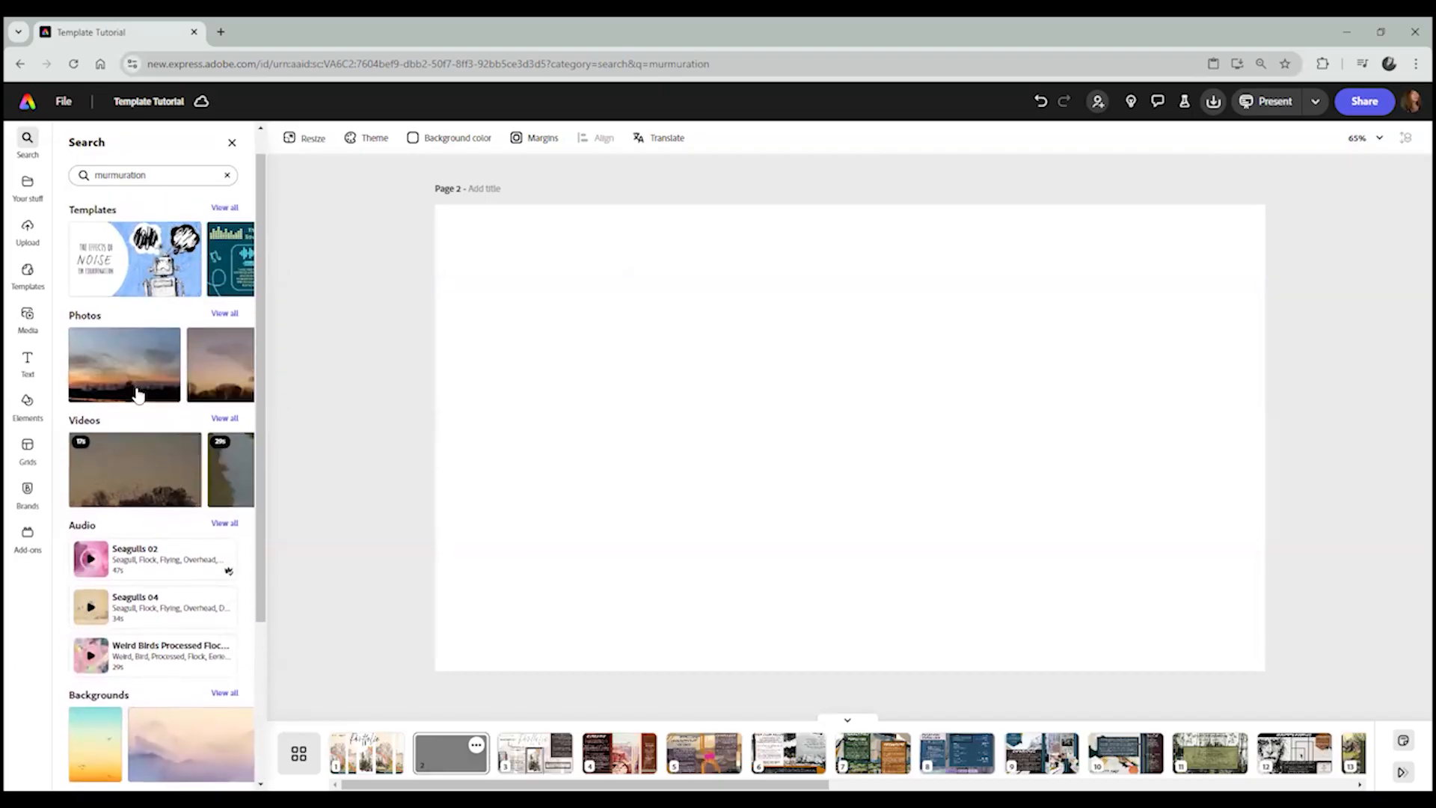
click(218, 316)
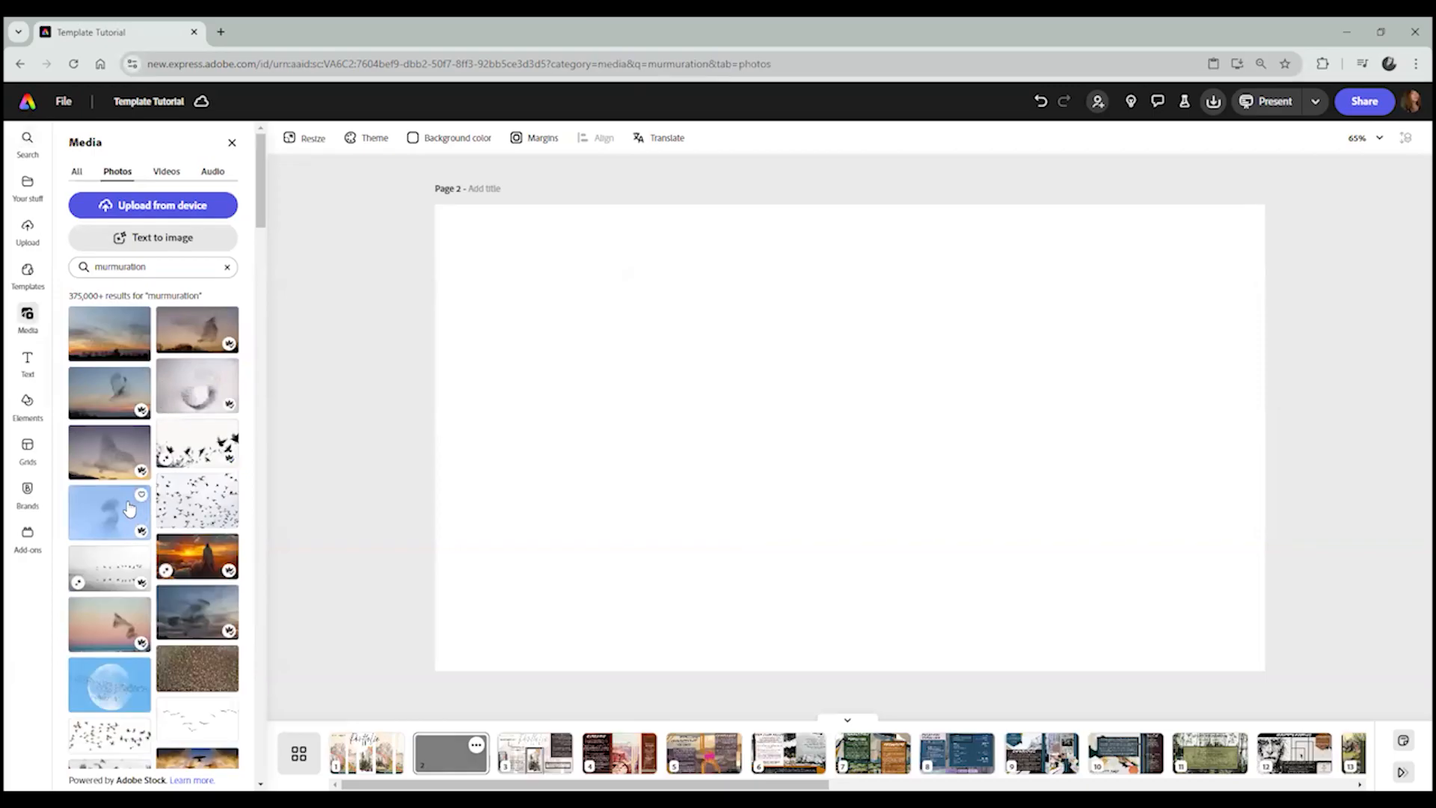
click(174, 331)
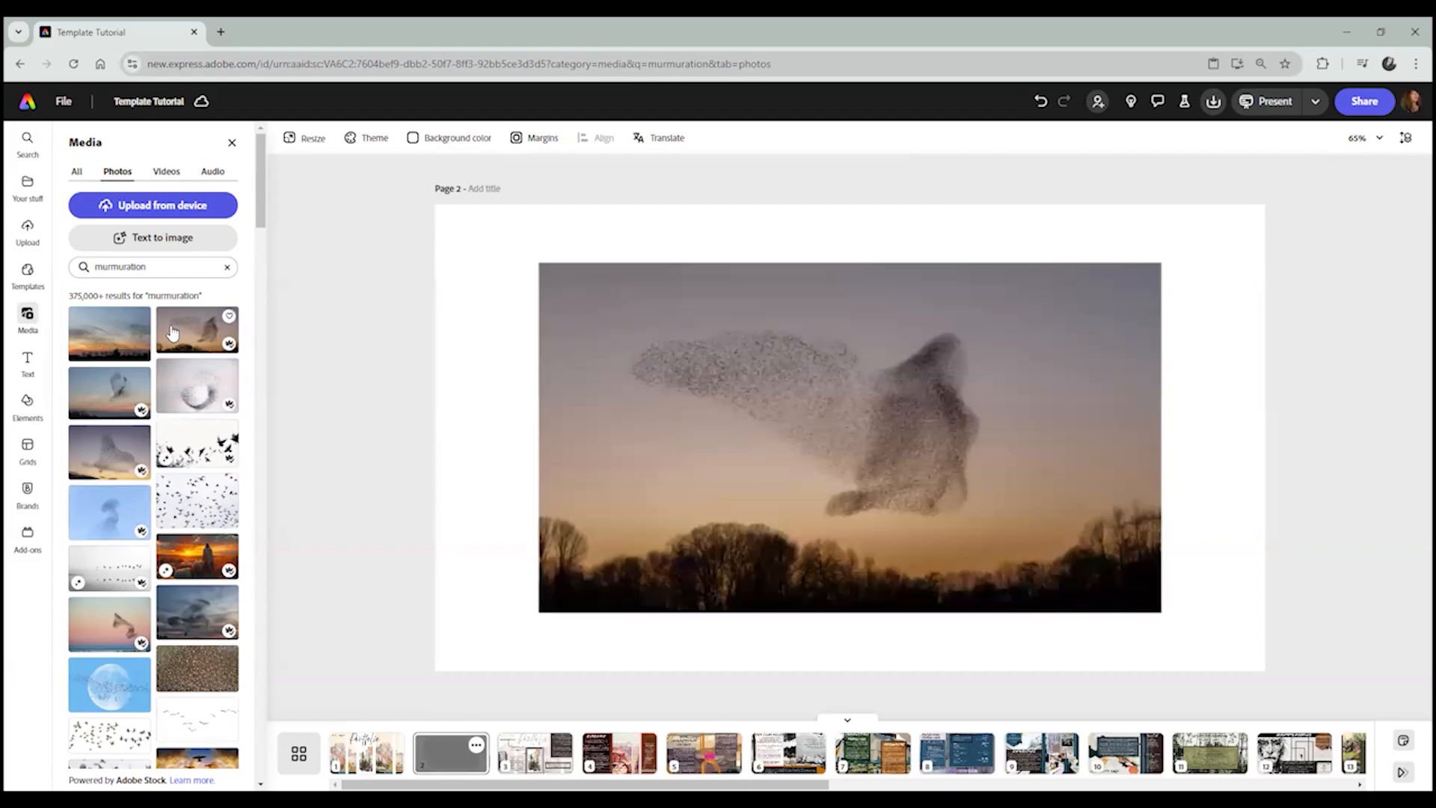
Try flipping the murmuration photo horizontally and flip it back to its original orientation.
click(870, 424)
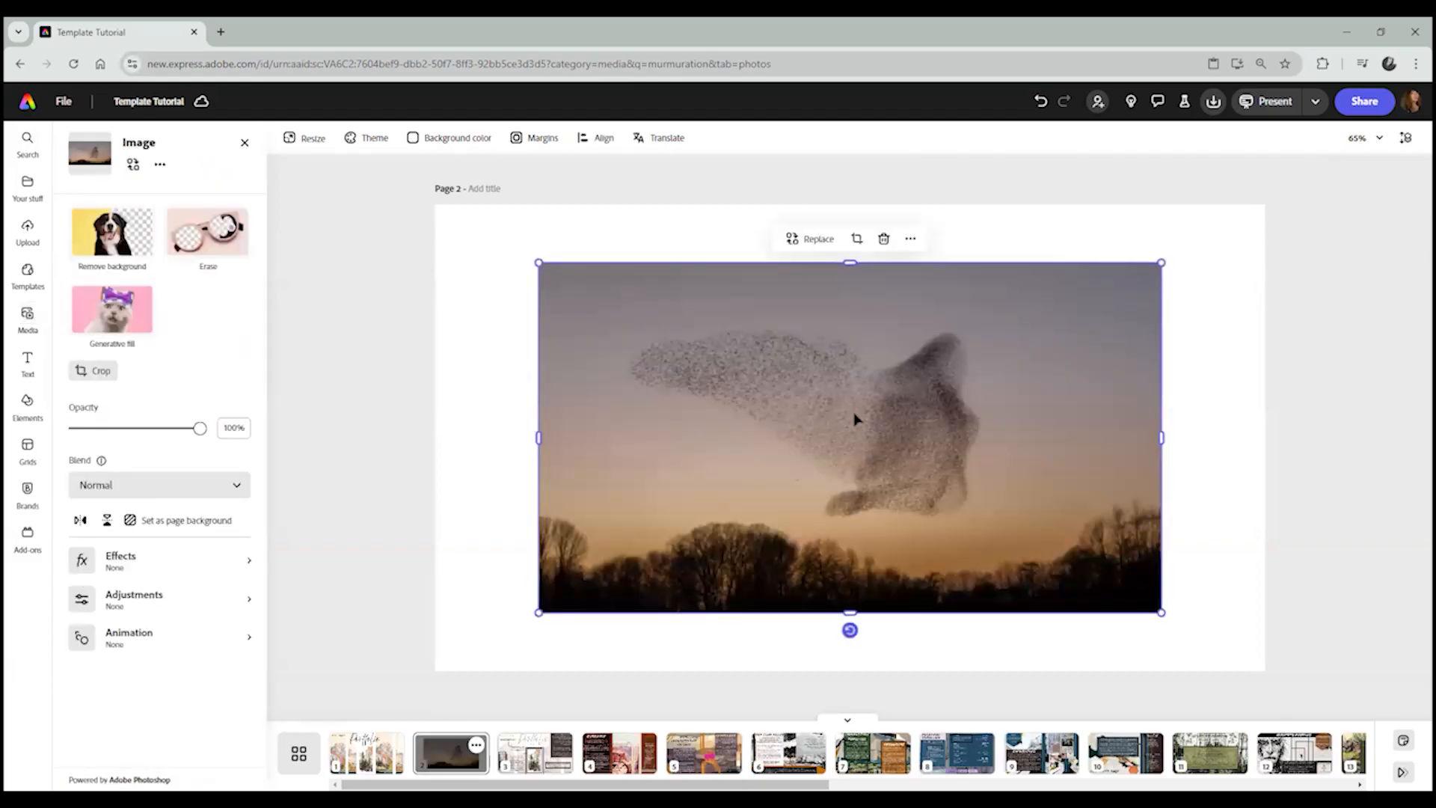
mouse_move(827, 397)
mouse_down()
mouse_move(767, 359)
mouse_move(820, 397)
mouse_up()
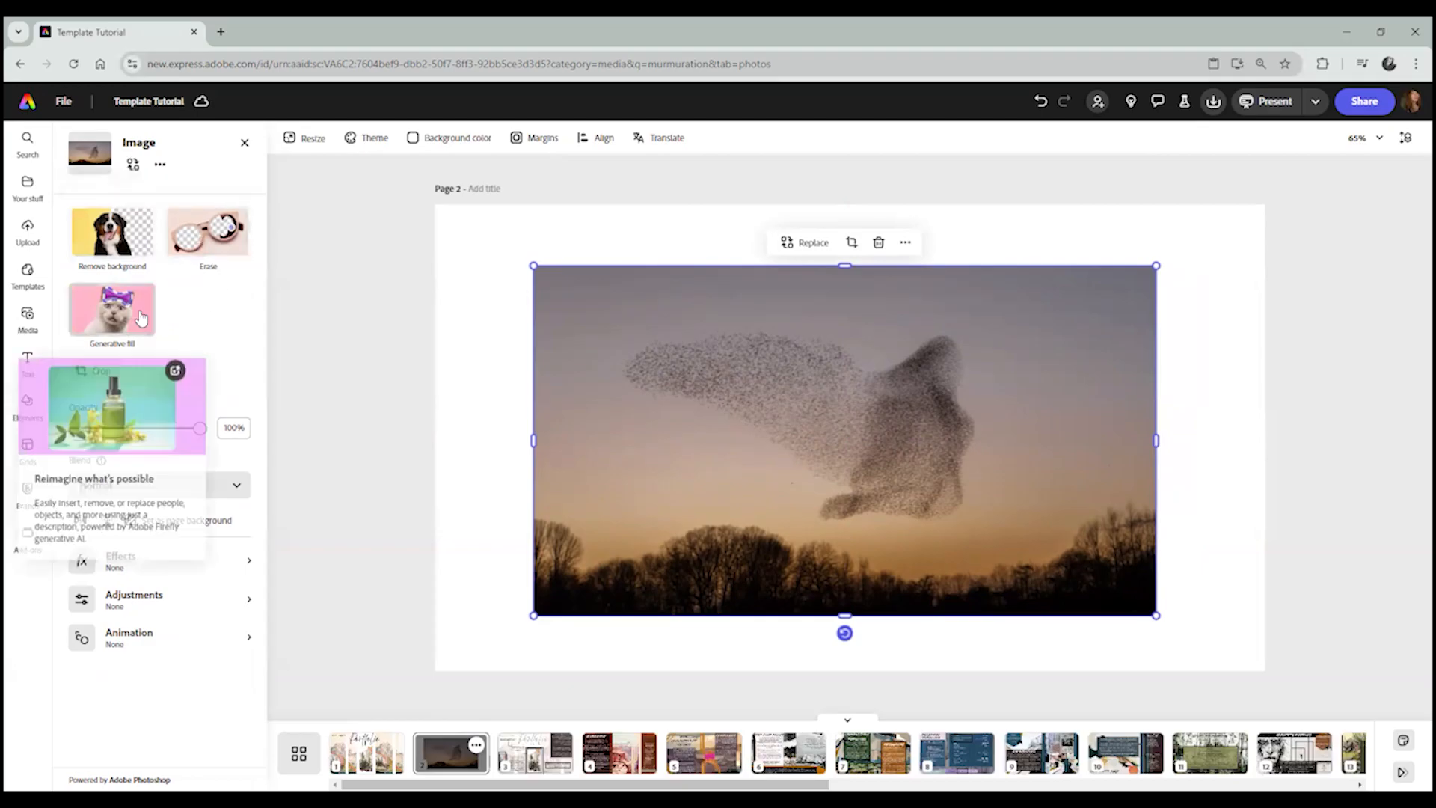
mouse_move(198, 429)
mouse_down()
mouse_move(122, 428)
mouse_move(200, 428)
mouse_up()
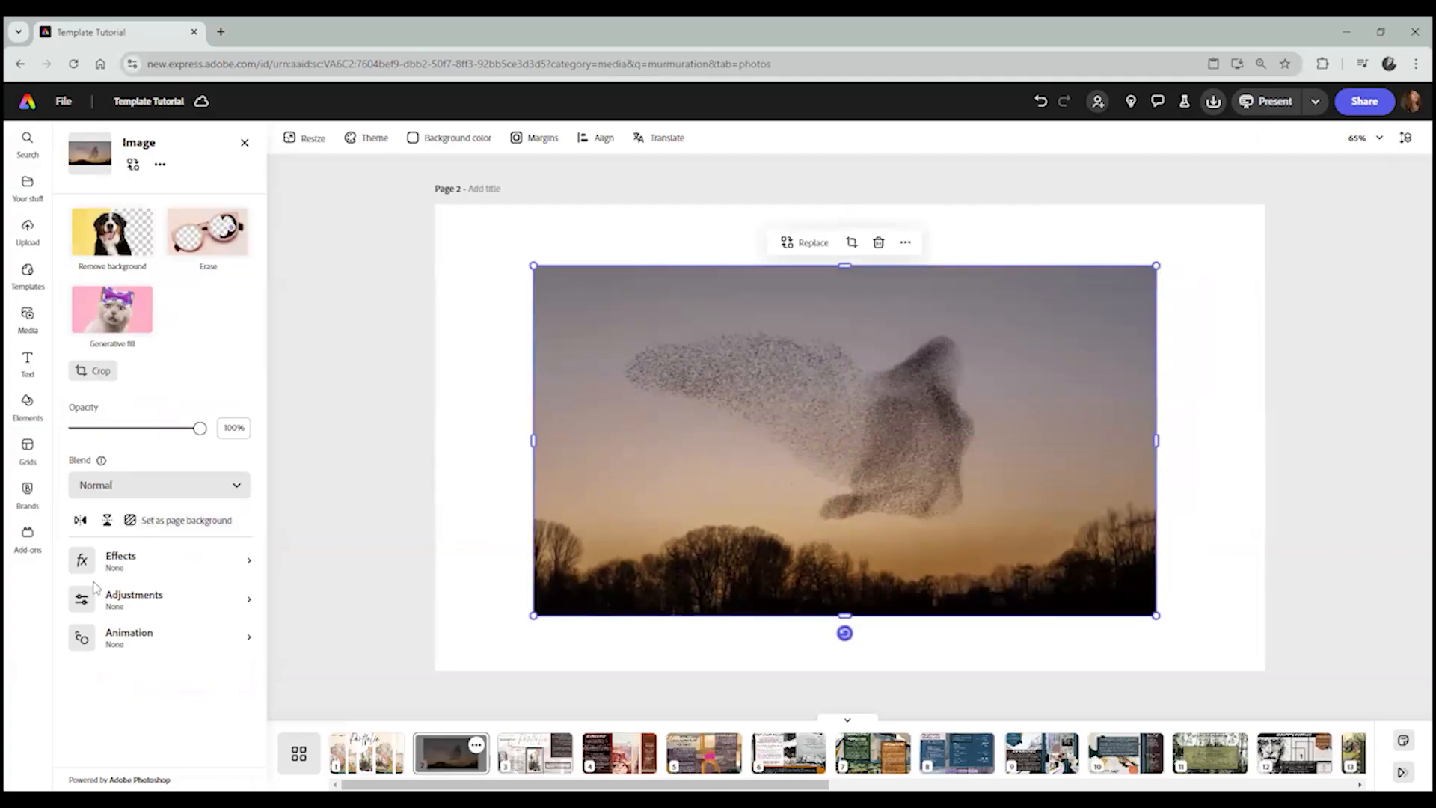
click(80, 520)
click(80, 519)
Crop both sides of the murmuration photo and fit it to the page's full height against the left page edge.
drag(1155, 441, 995, 442)
drag(533, 441, 601, 434)
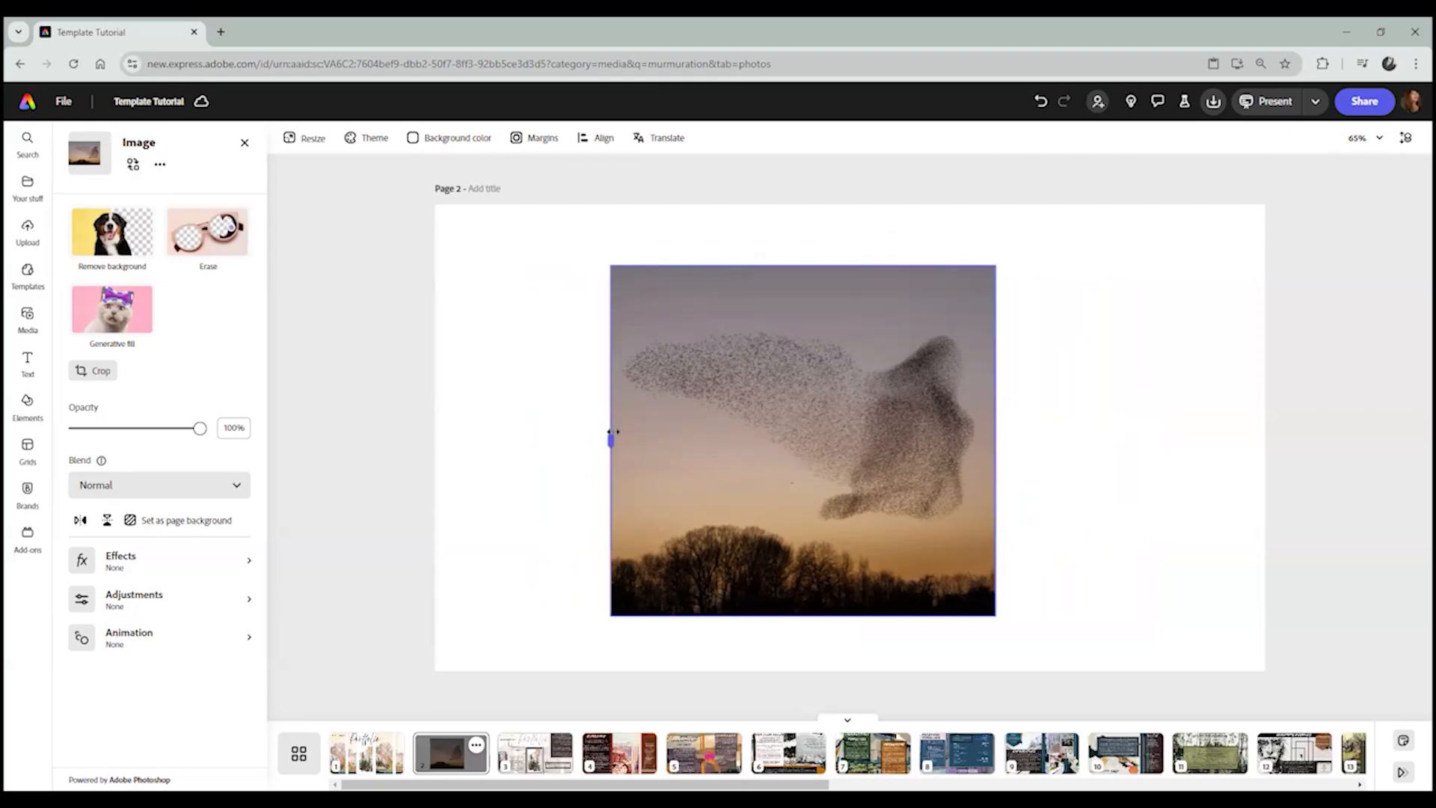
drag(885, 408, 712, 462)
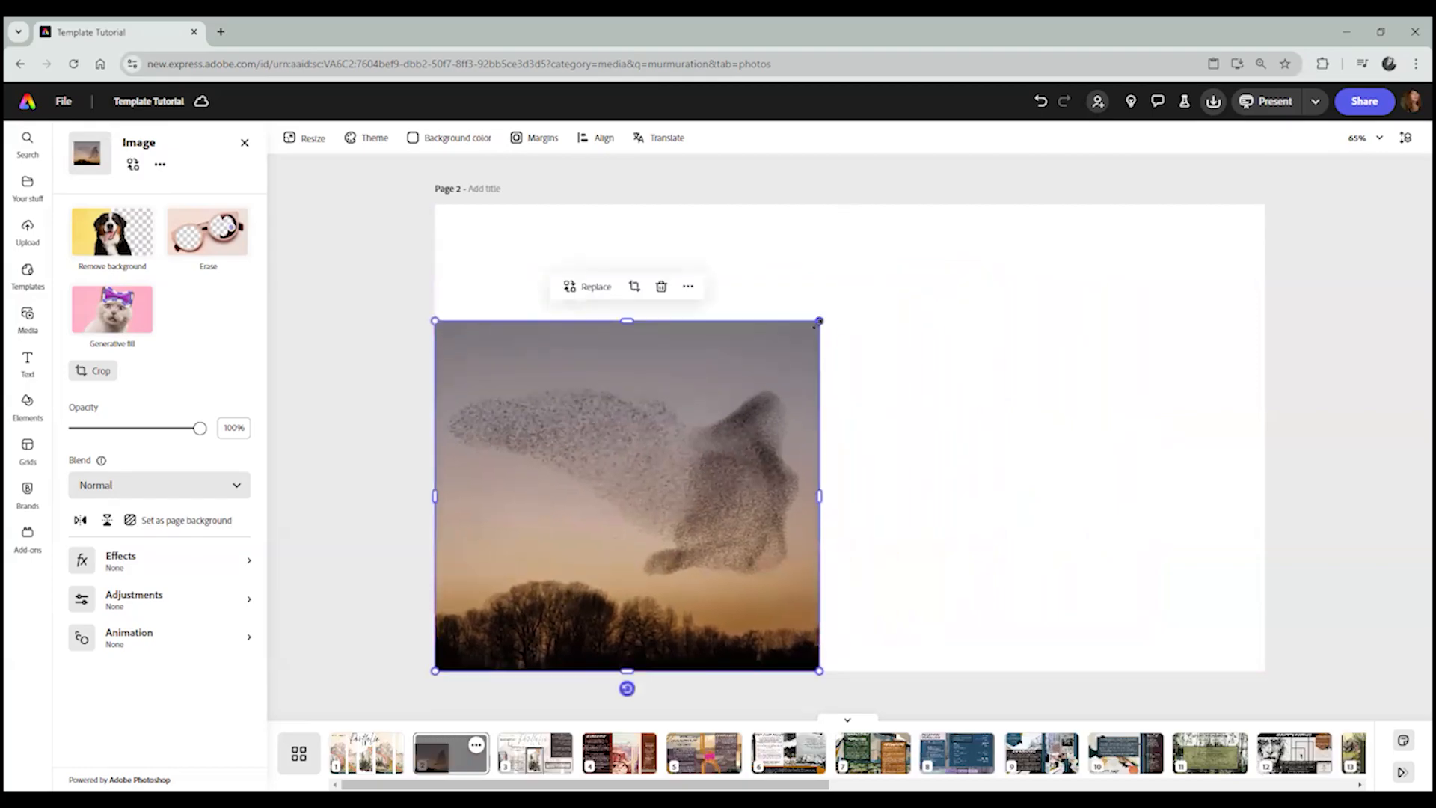
drag(819, 320, 947, 204)
click(1005, 351)
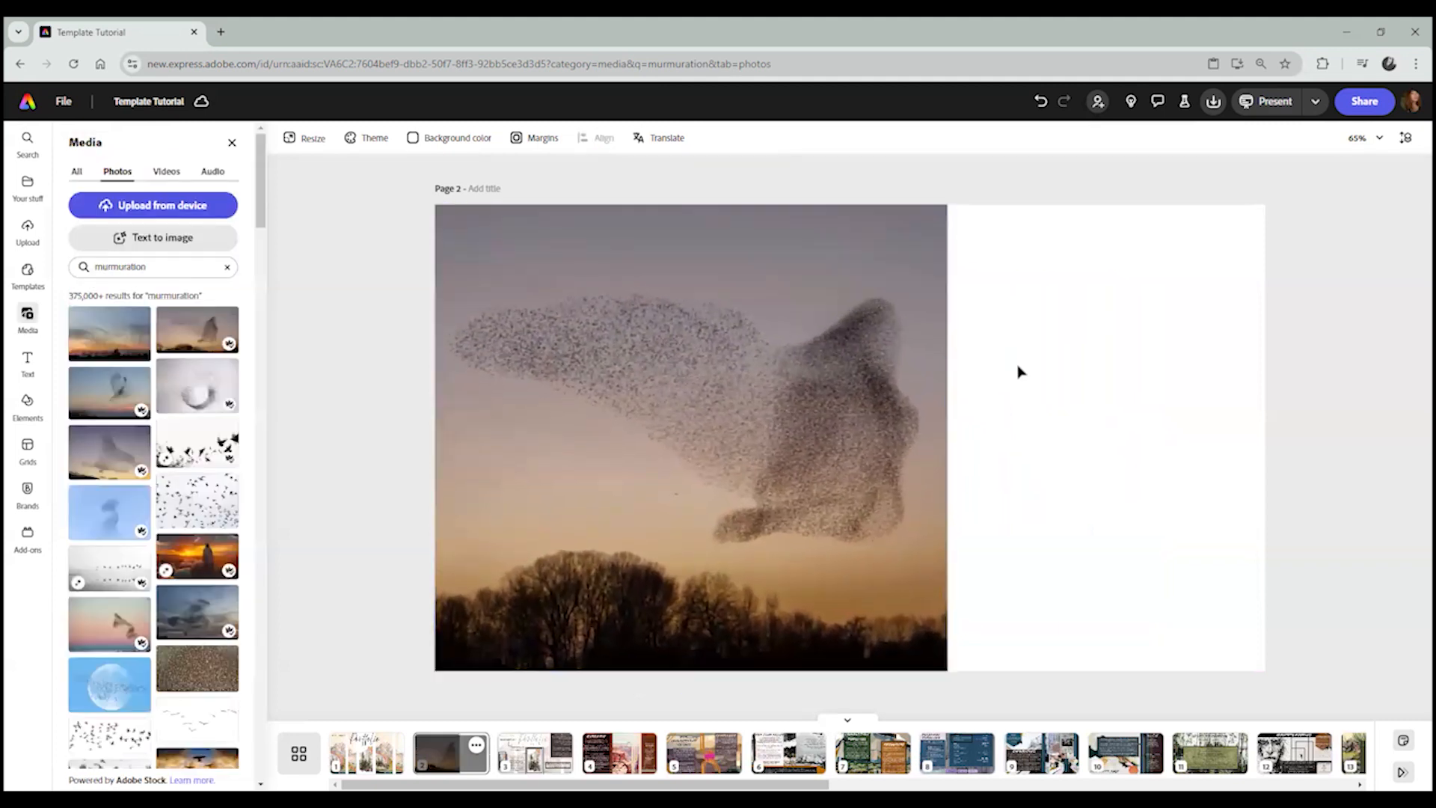
Sharpen the murmuration photo slightly through its detail adjustments.
click(751, 443)
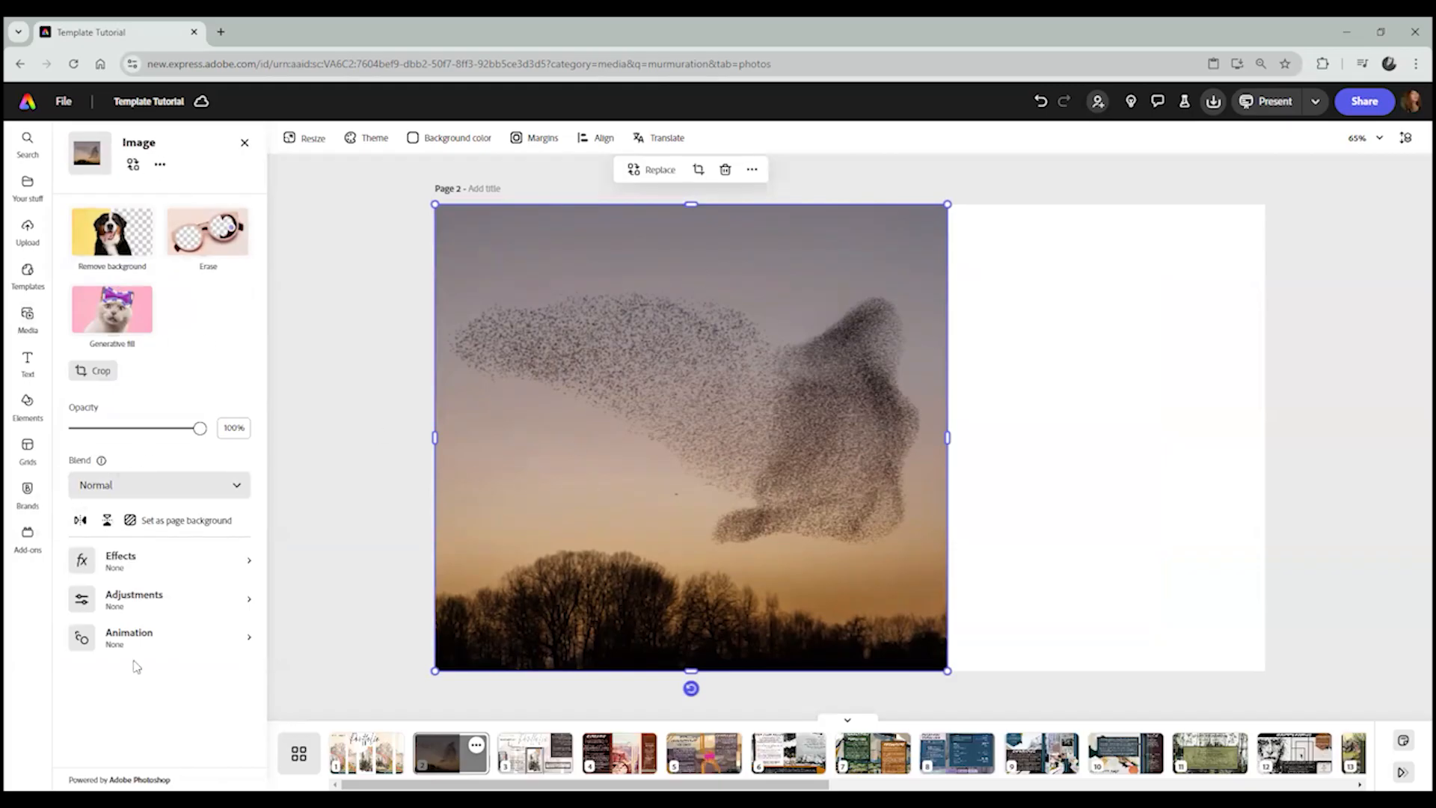
click(135, 603)
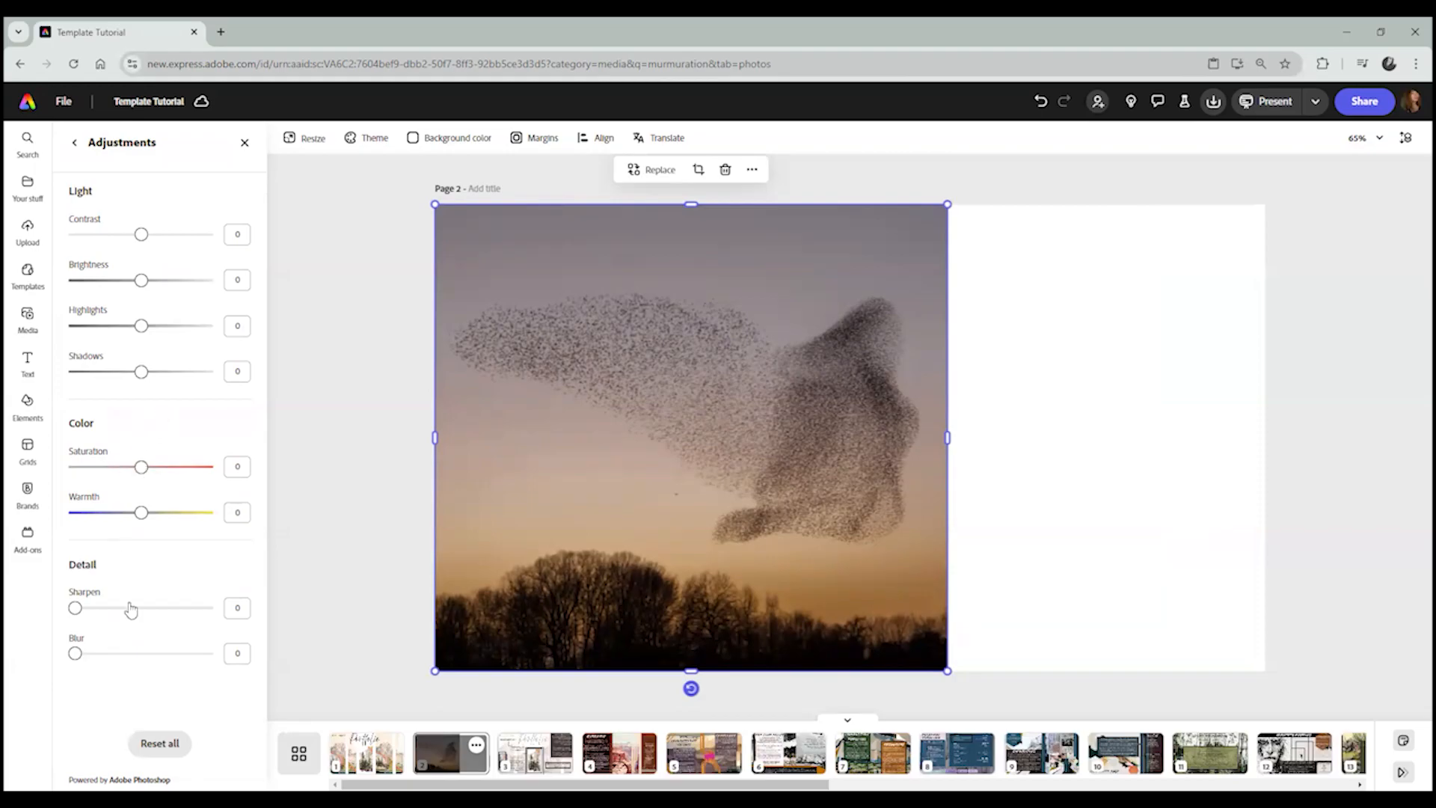
drag(77, 611, 101, 612)
click(1075, 487)
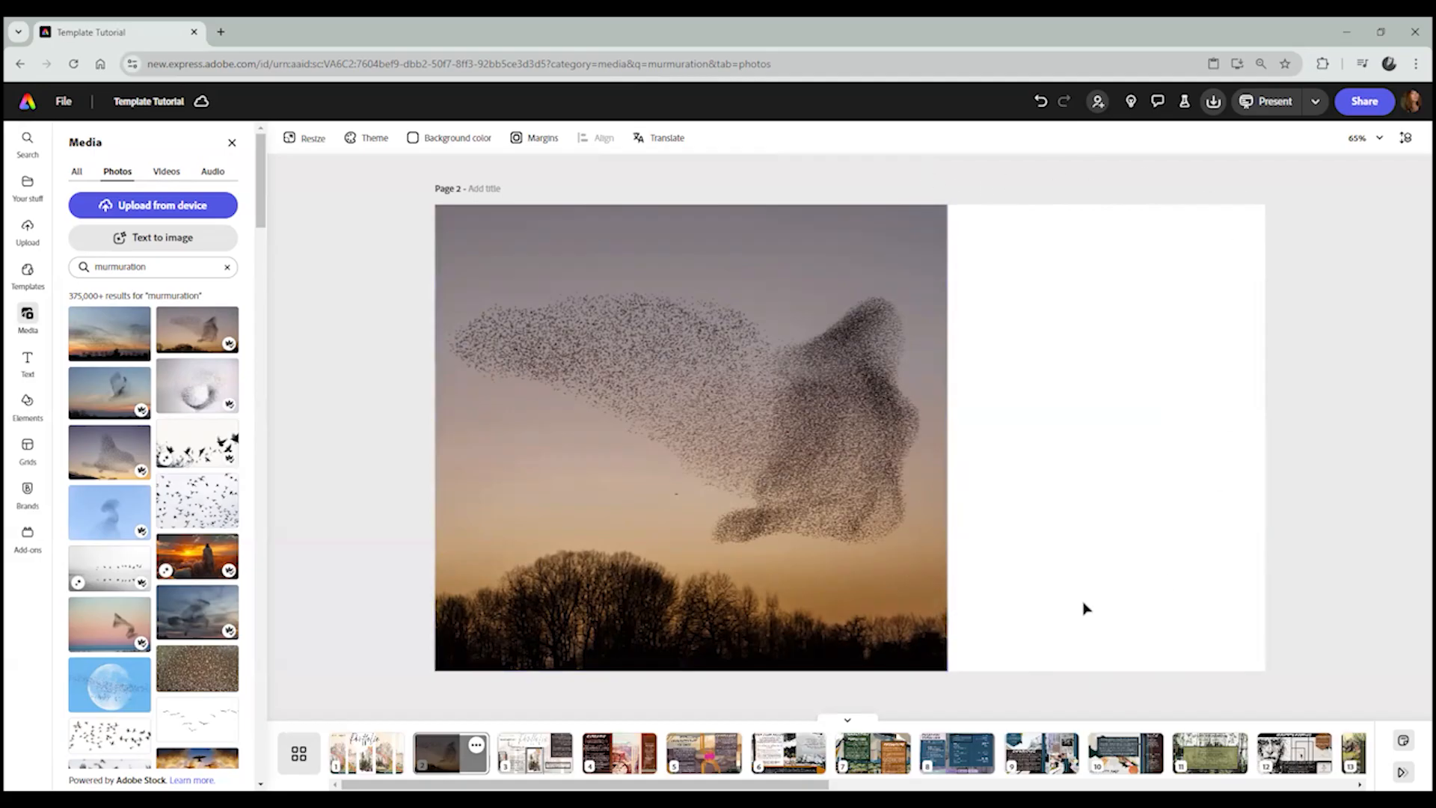
Copy the murmuration photo, paste the duplicate on the same page and align it with the right page edge.
click(785, 428)
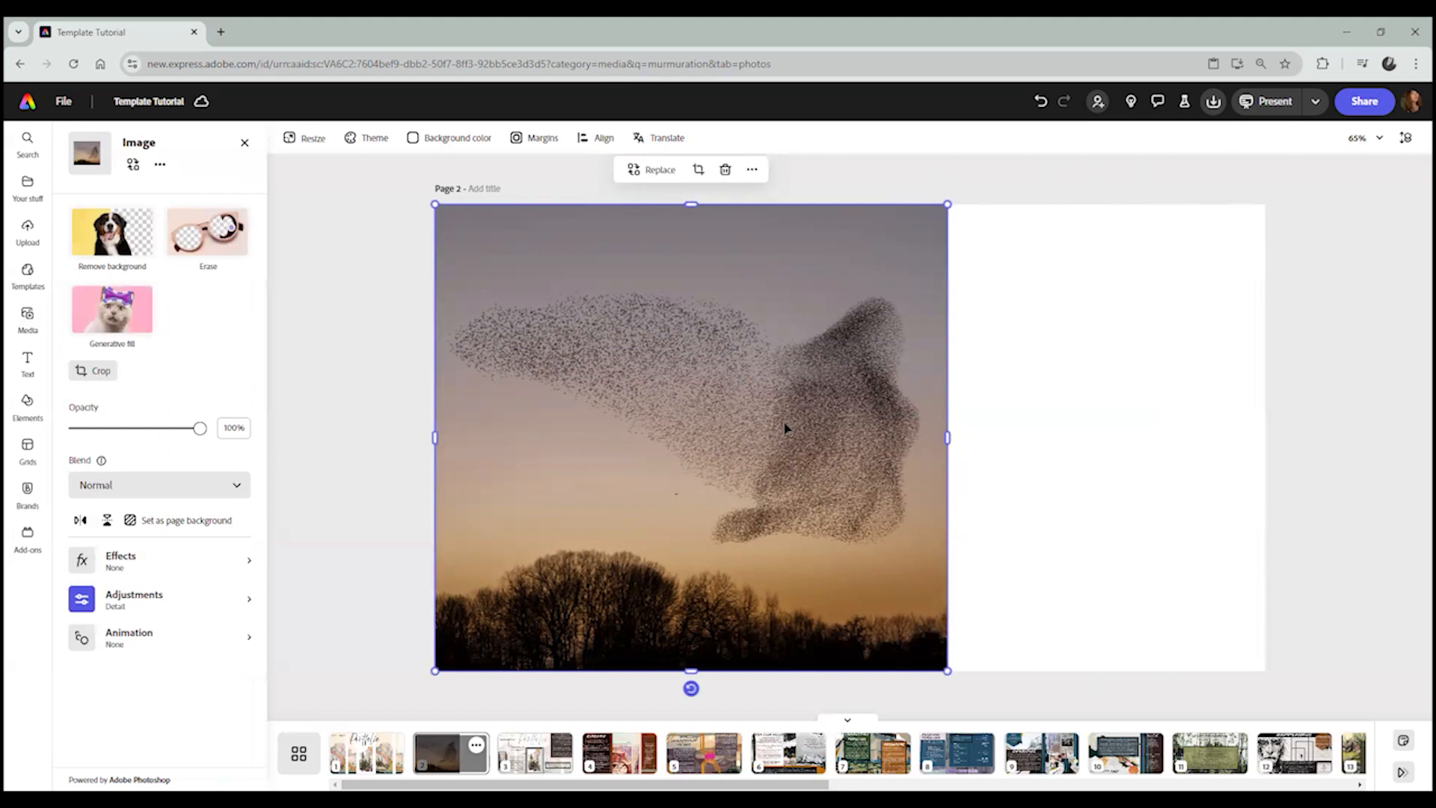
right_click(733, 292)
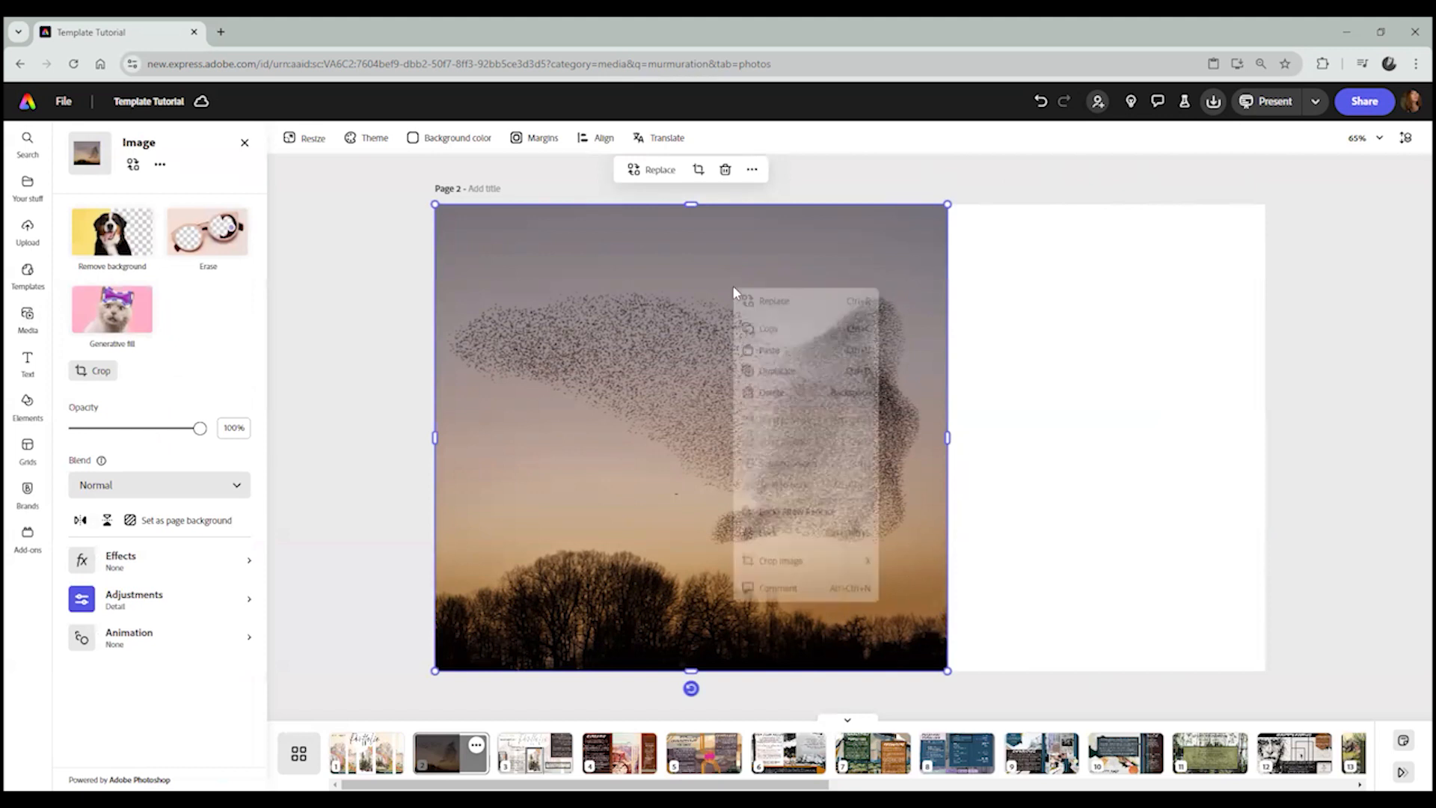
click(789, 332)
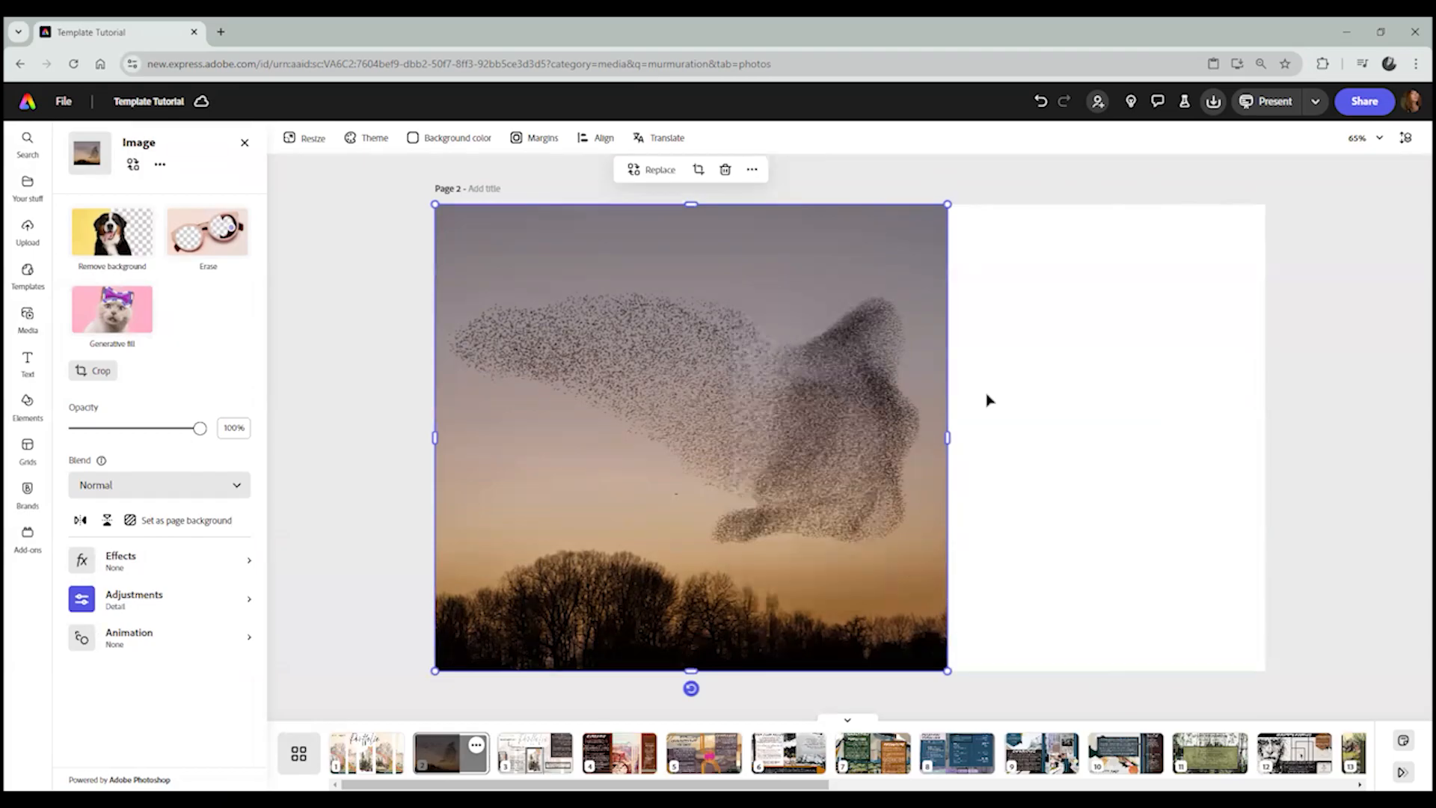
right_click(1006, 337)
click(1036, 348)
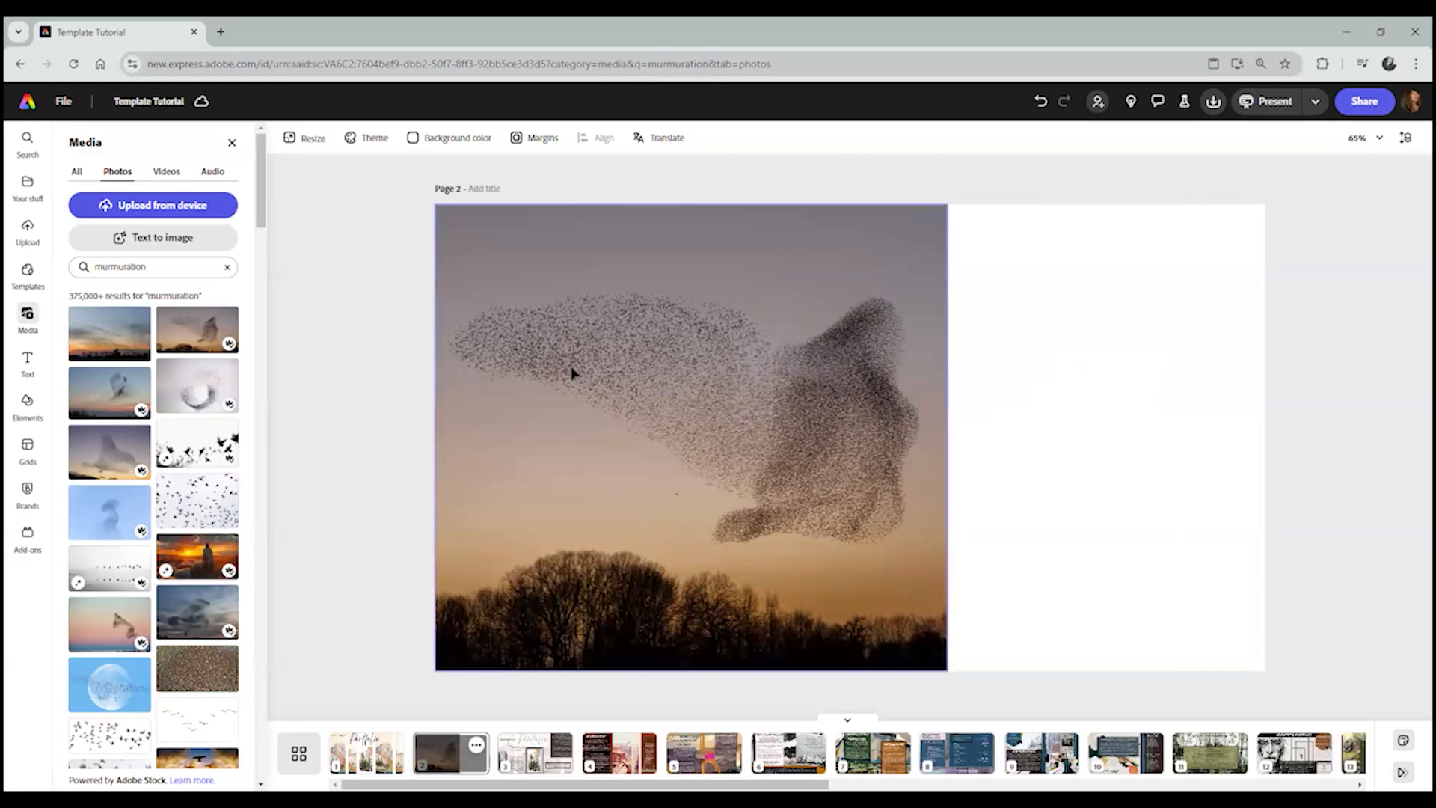
drag(580, 359, 901, 347)
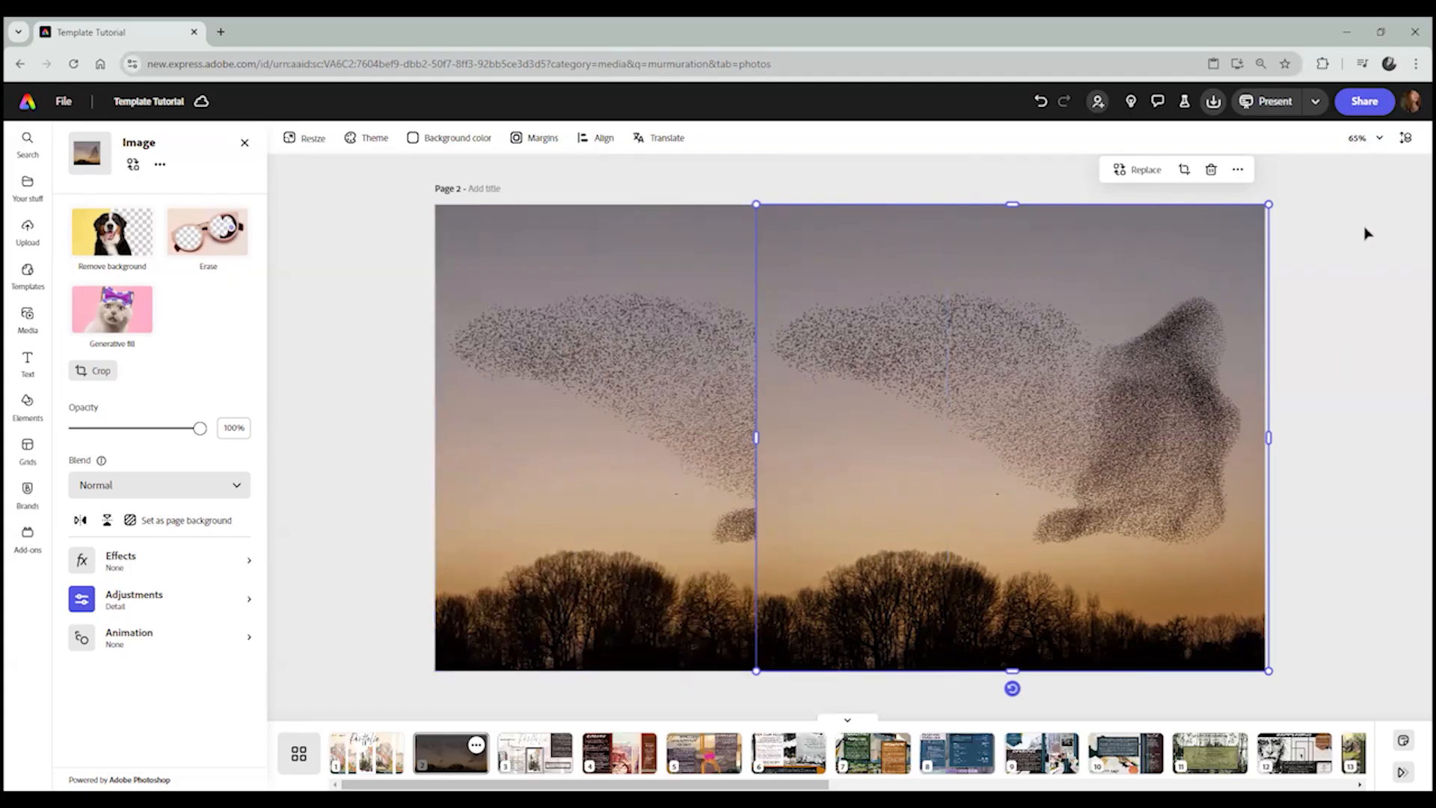
Move the duplicate photo's layer behind the original and crop its left side to meet the original's right edge.
click(1405, 150)
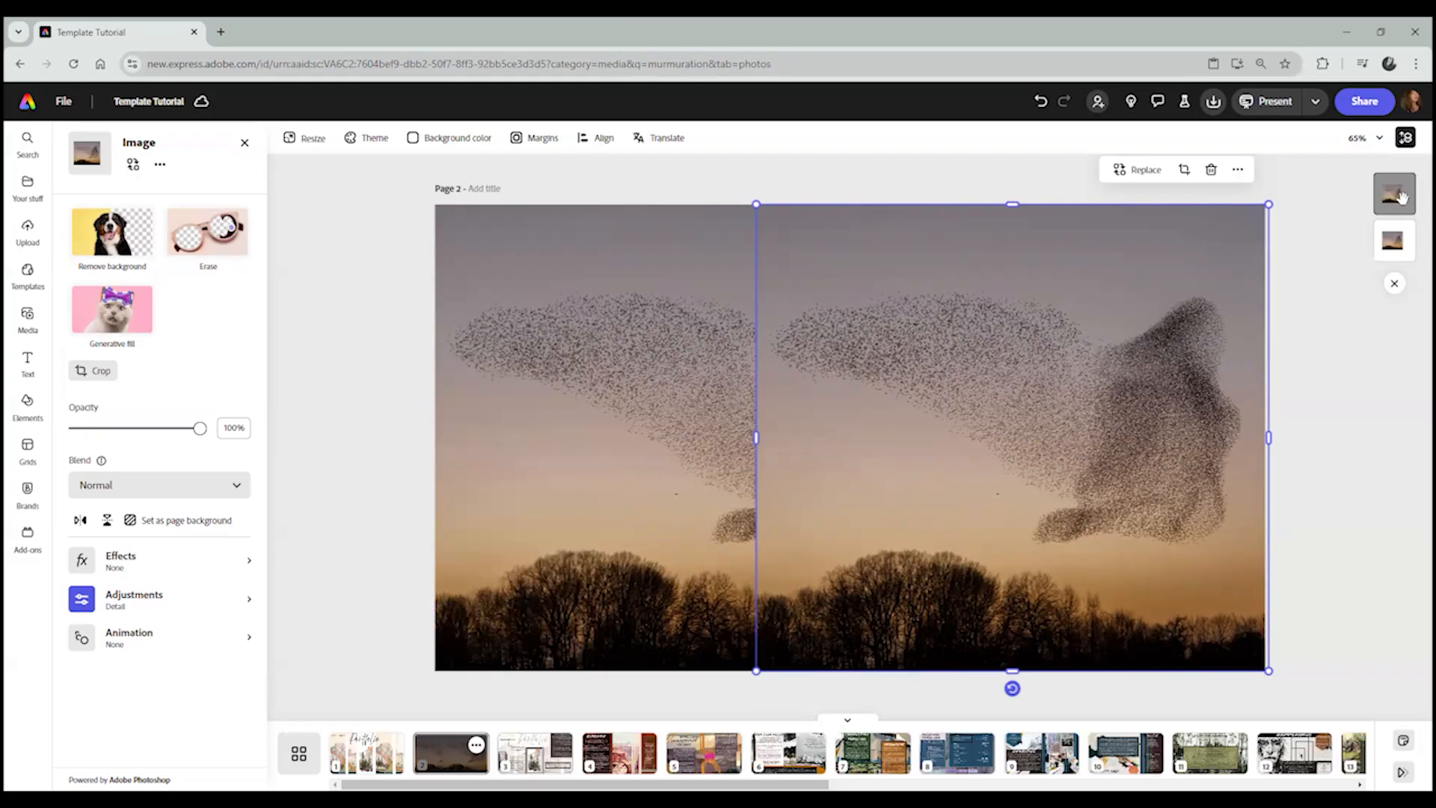
drag(1400, 191, 1401, 251)
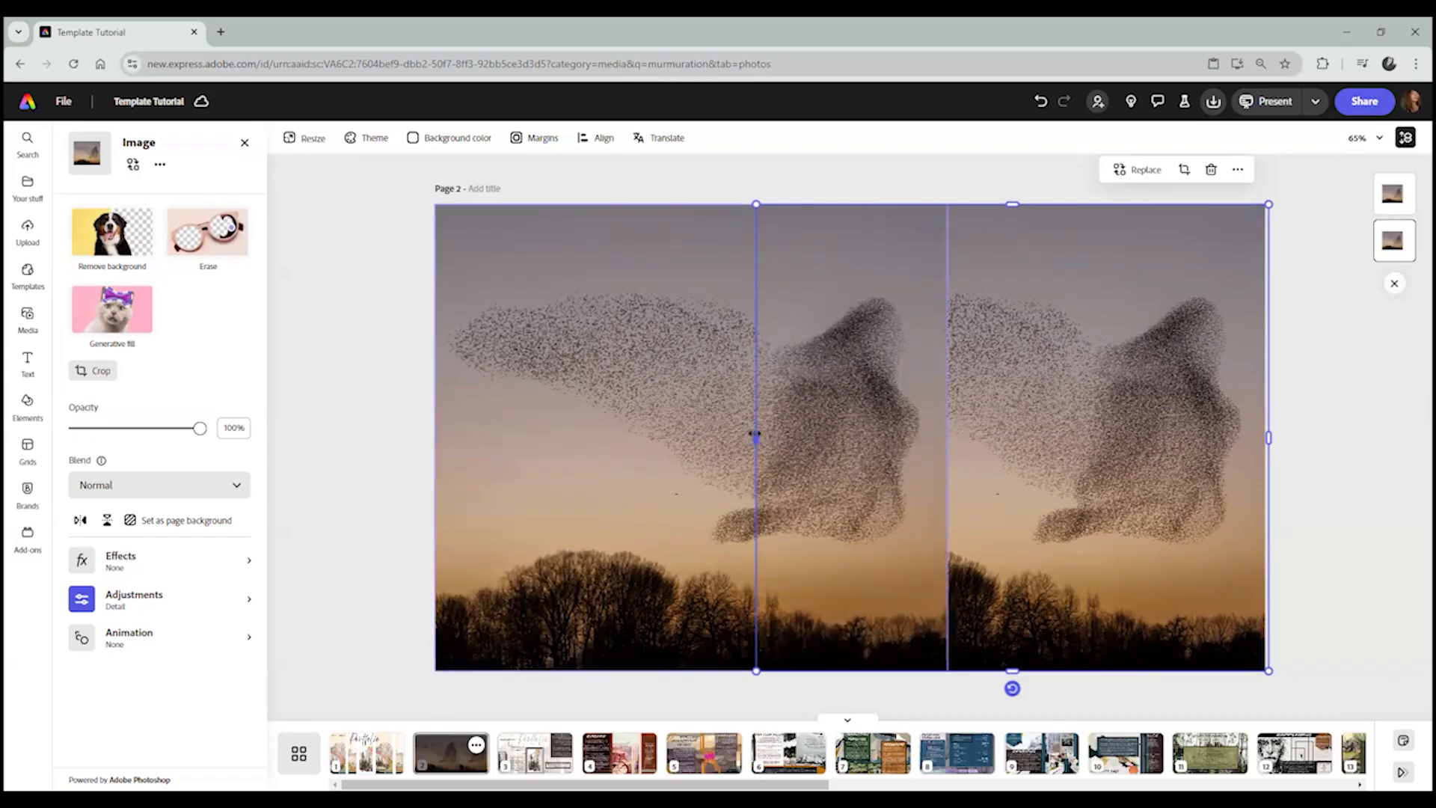
drag(756, 437, 948, 440)
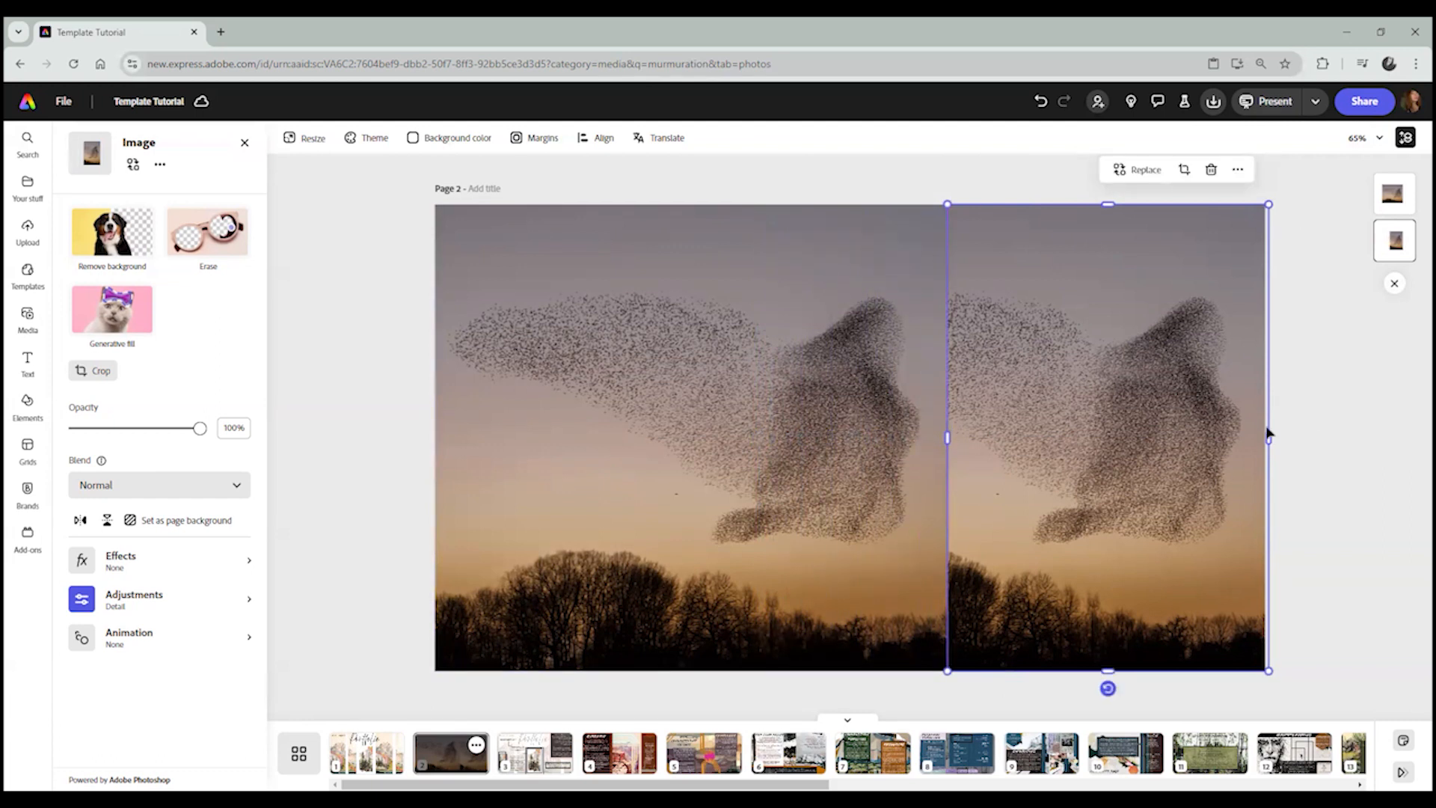
Flip the duplicate photo vertically and lower its opacity to 46%.
click(107, 521)
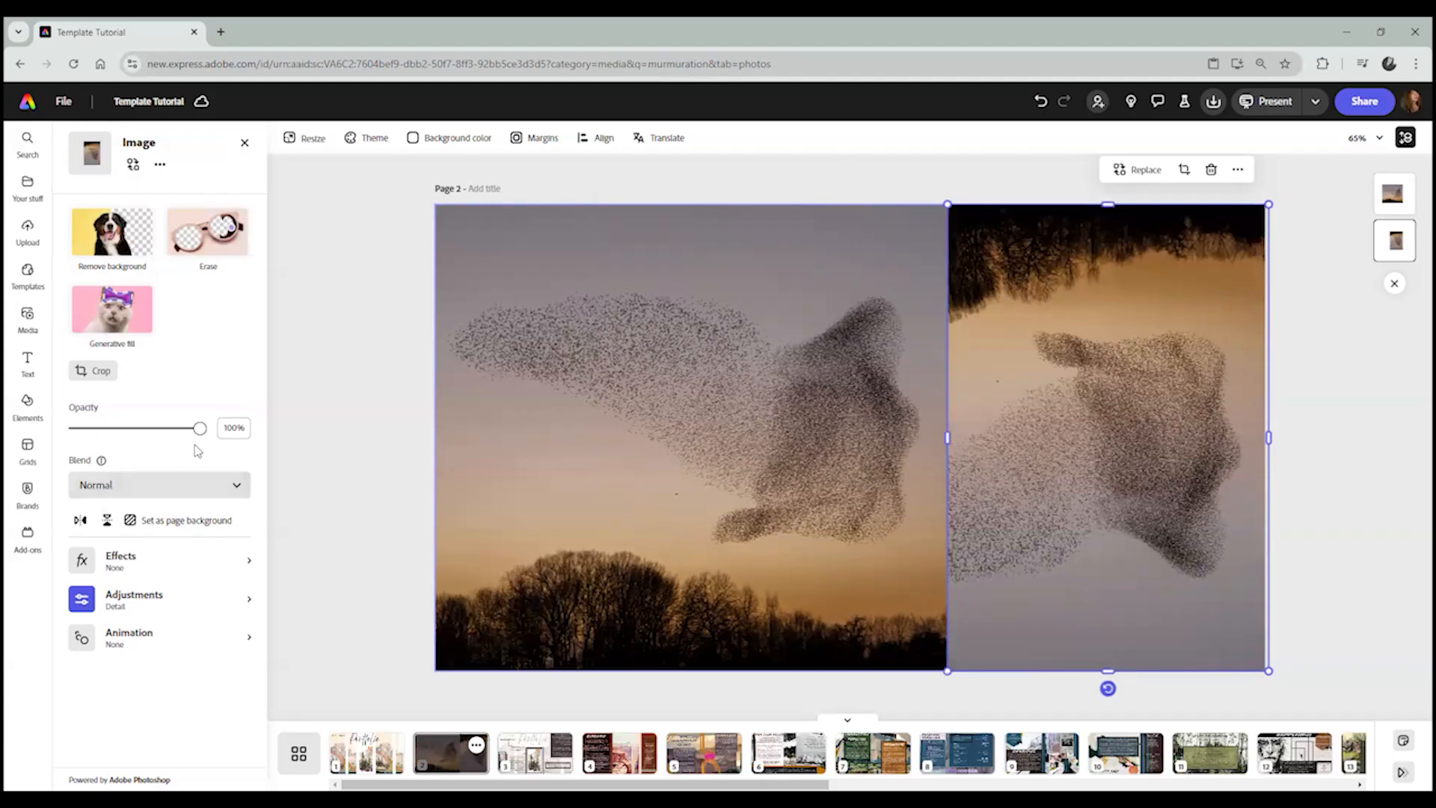
drag(200, 431, 132, 428)
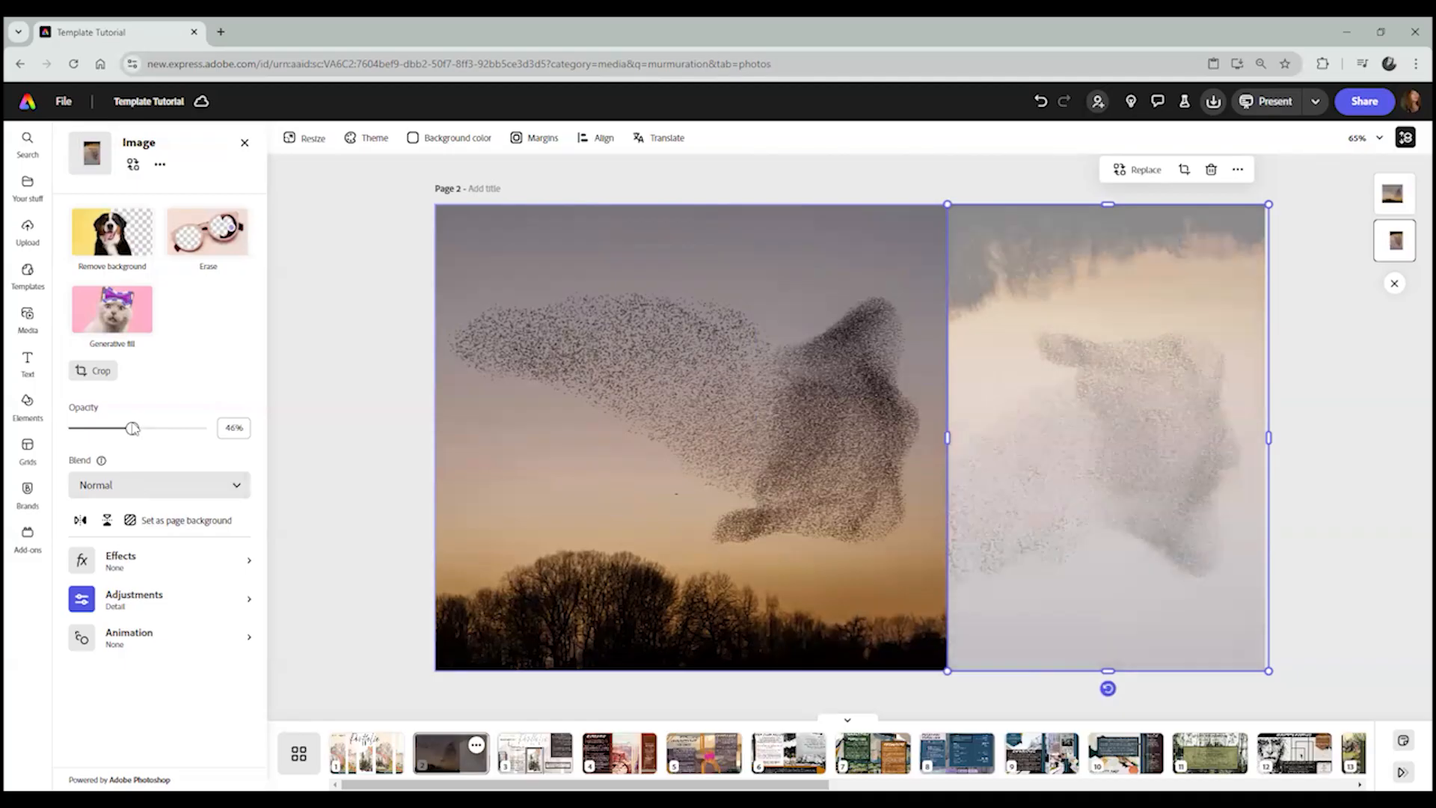
click(1383, 462)
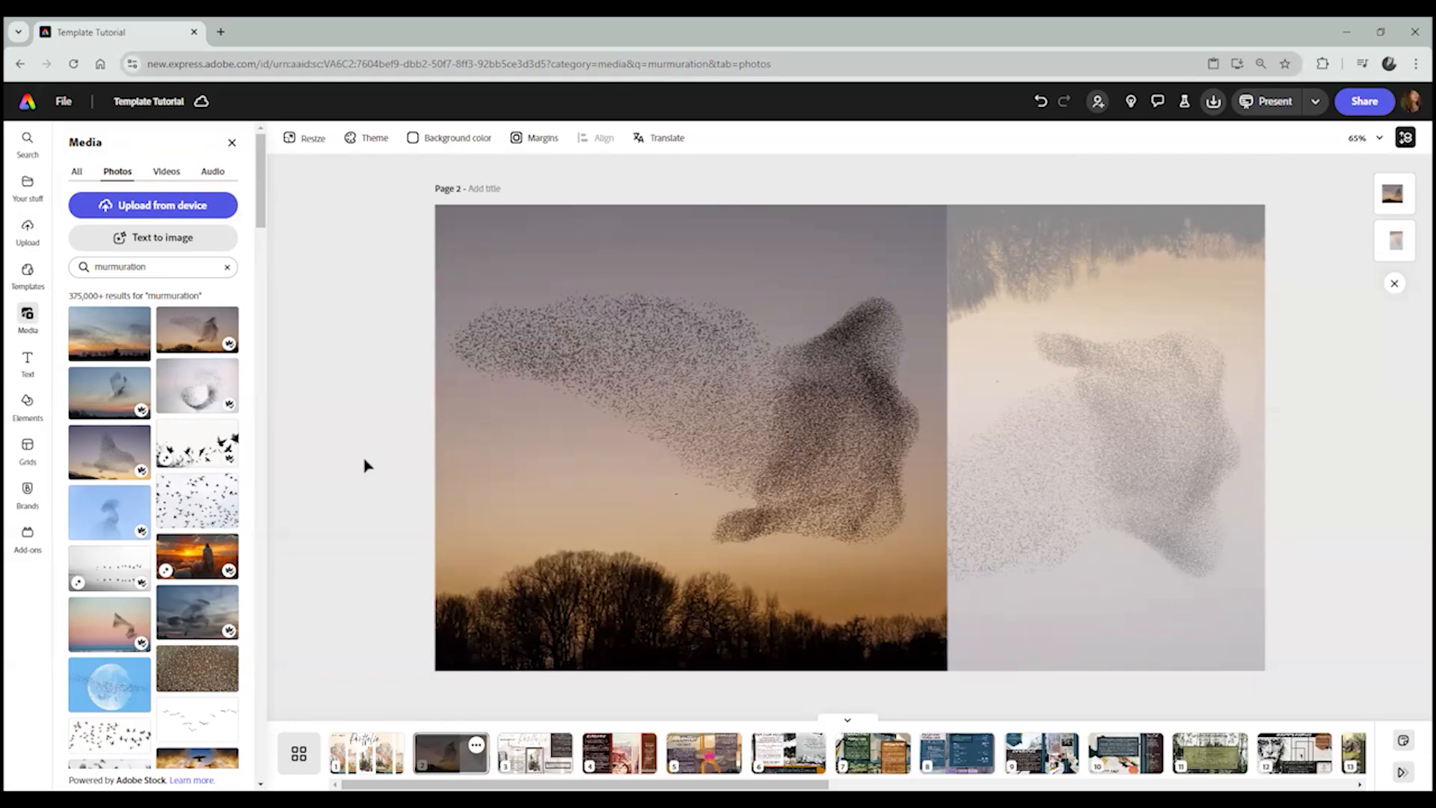
Add a text box to the page in IM FELL DW Pica Italic with the title "Murmurations".
click(30, 364)
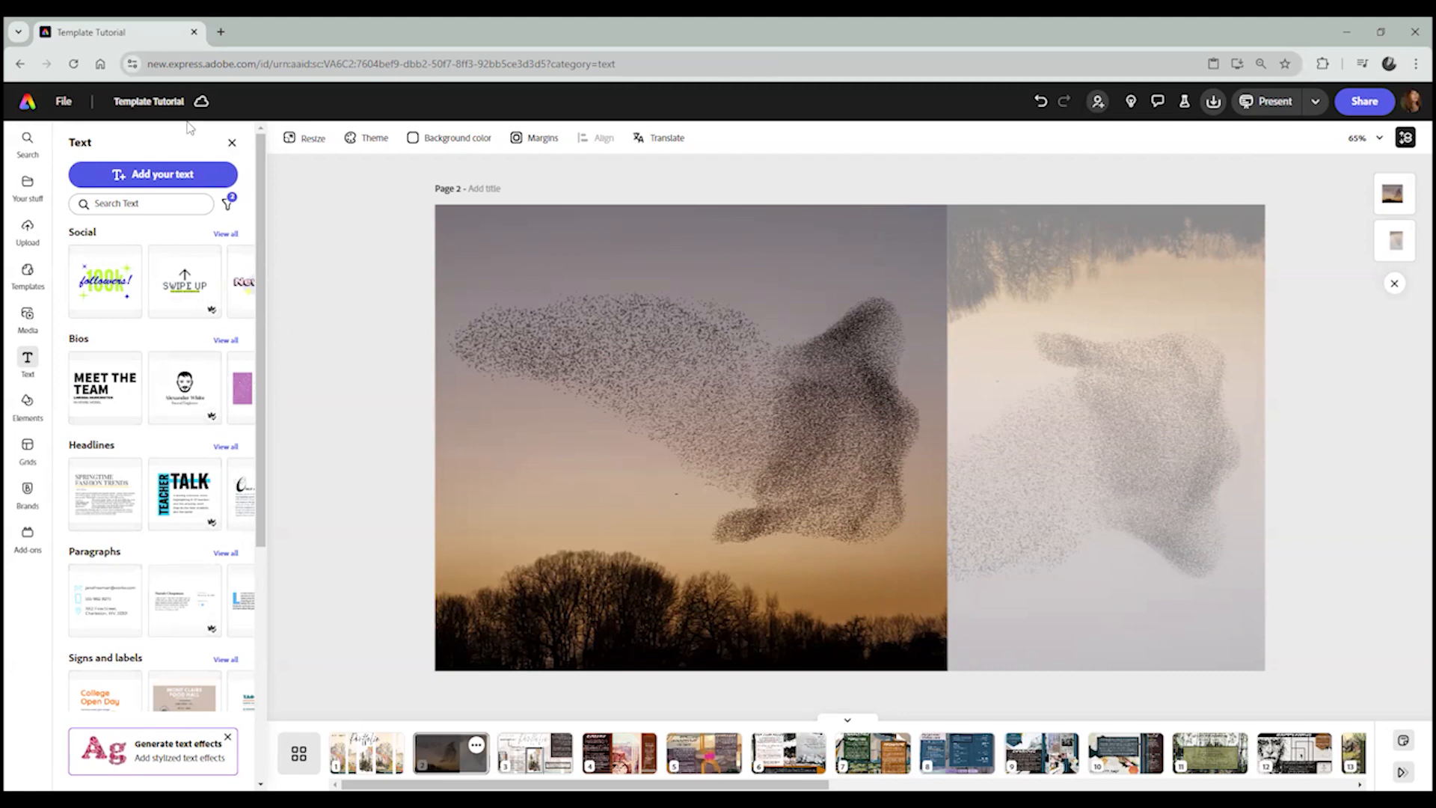
click(164, 179)
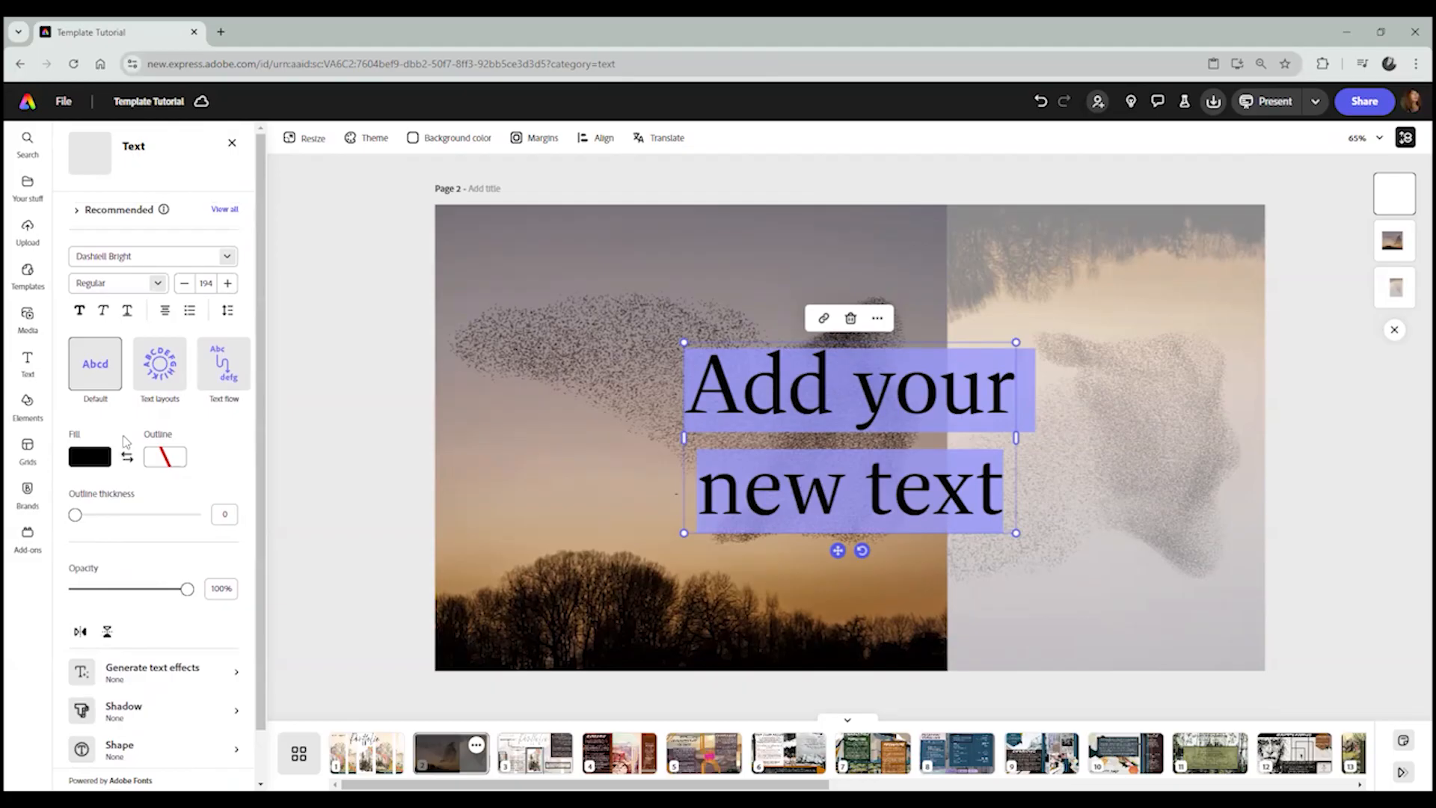
click(228, 260)
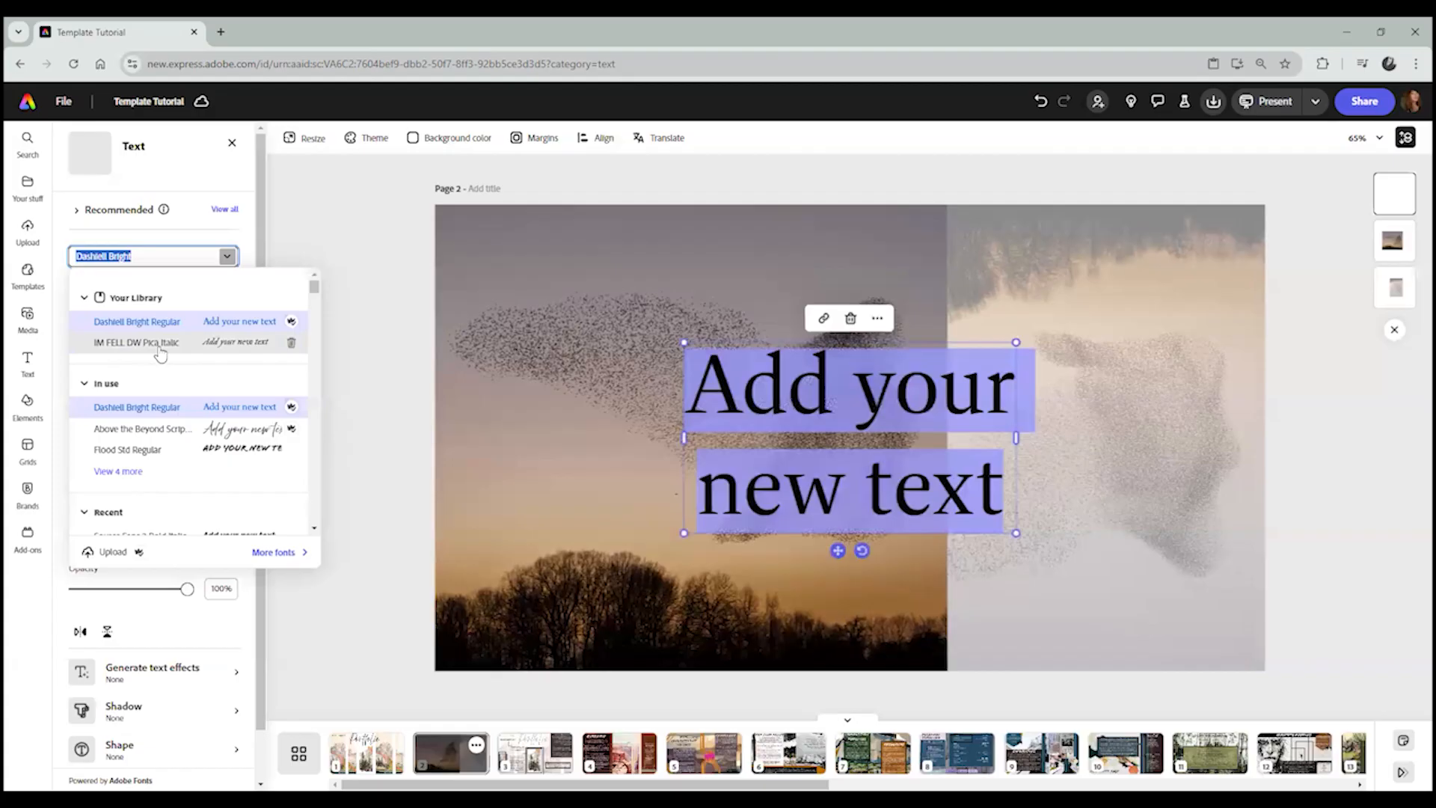
scroll(127, 351, down, 5)
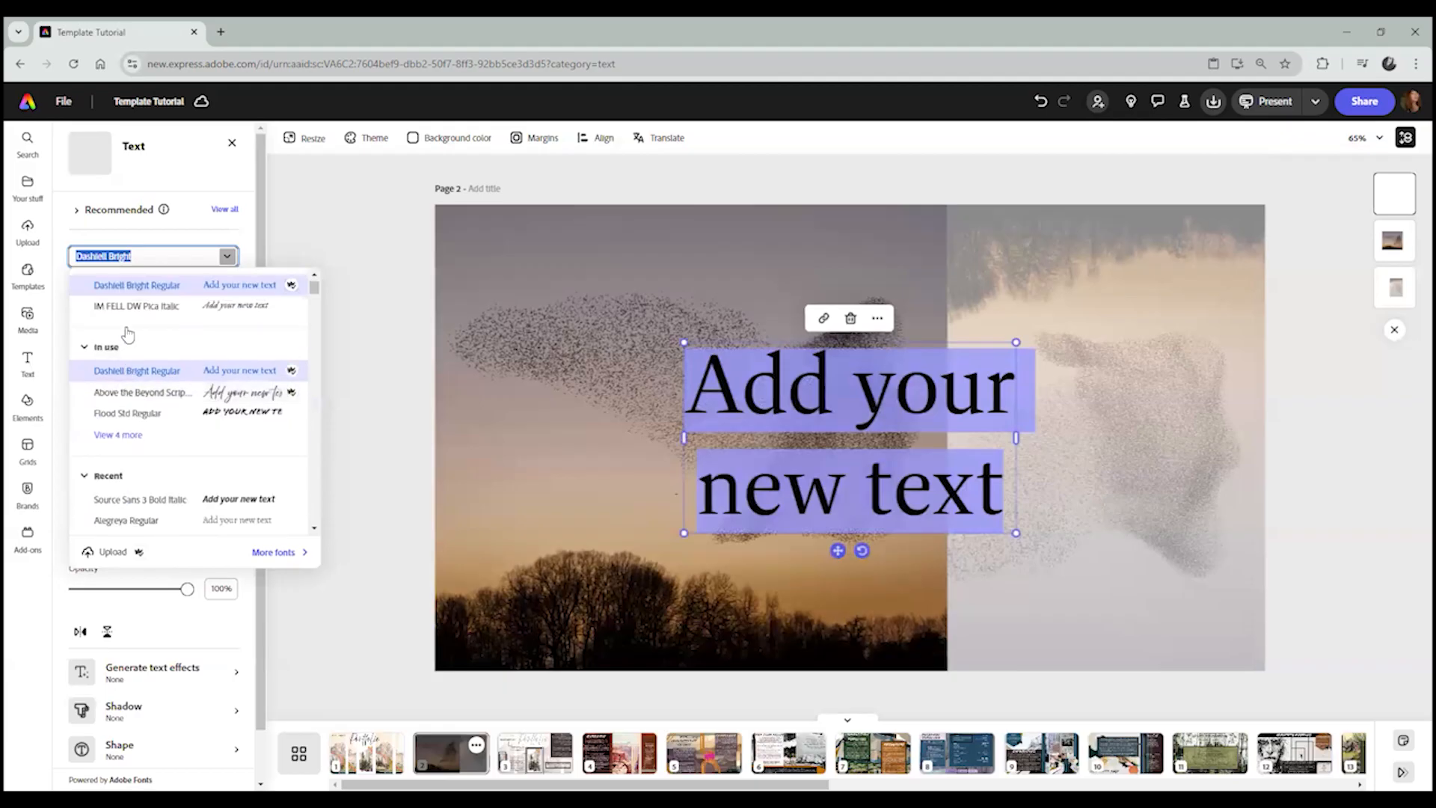
scroll(146, 356, down, 5)
scroll(150, 362, up, 8)
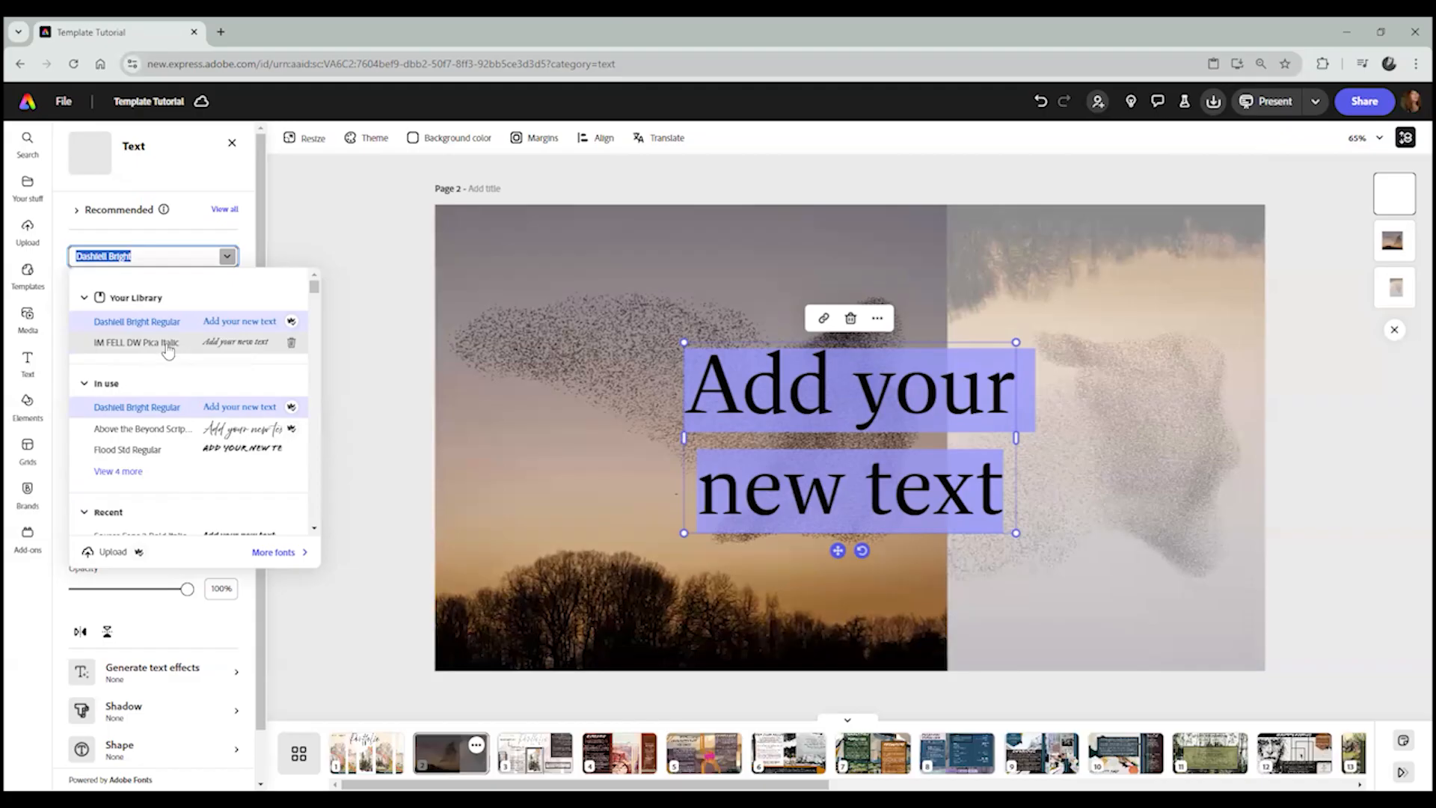
click(167, 343)
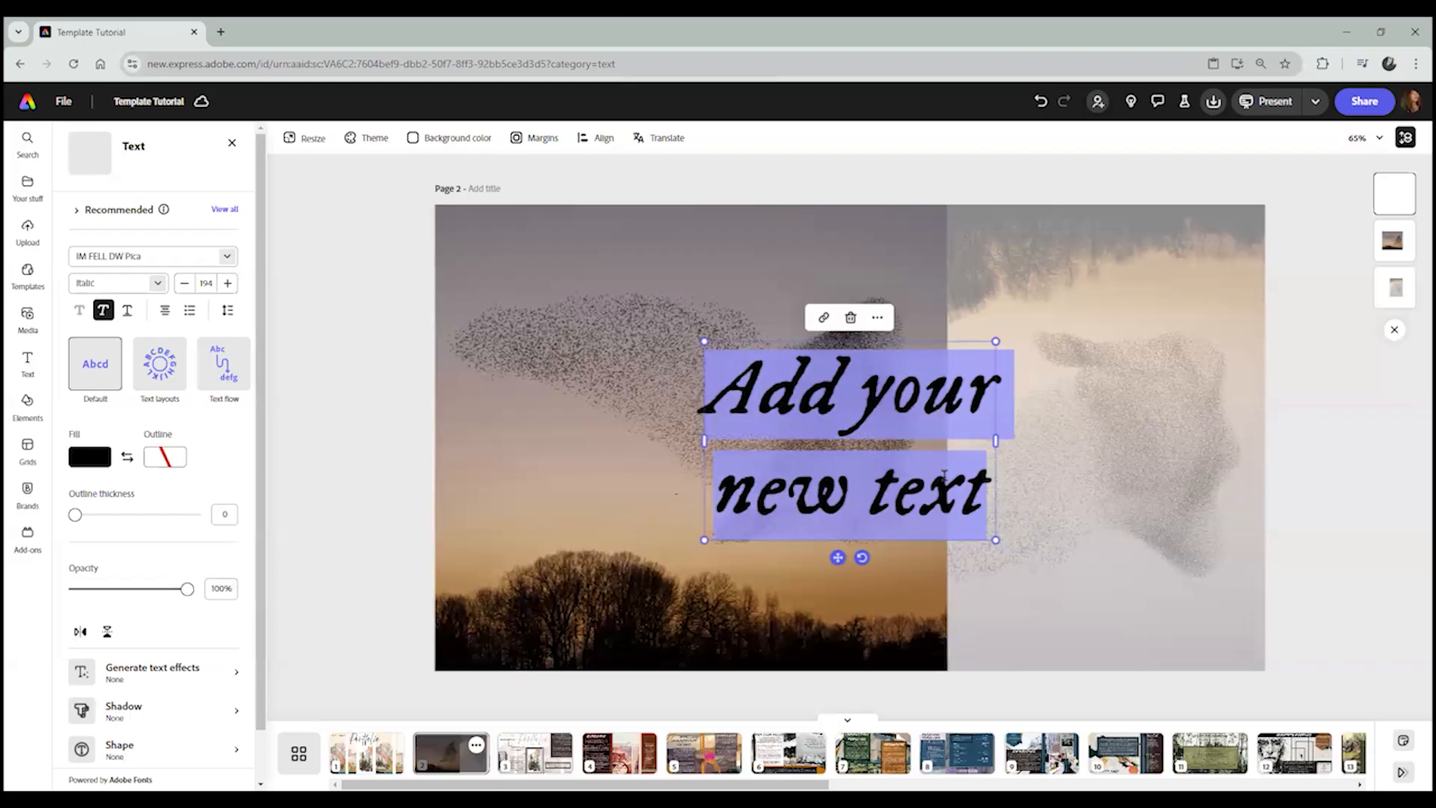
text(M)
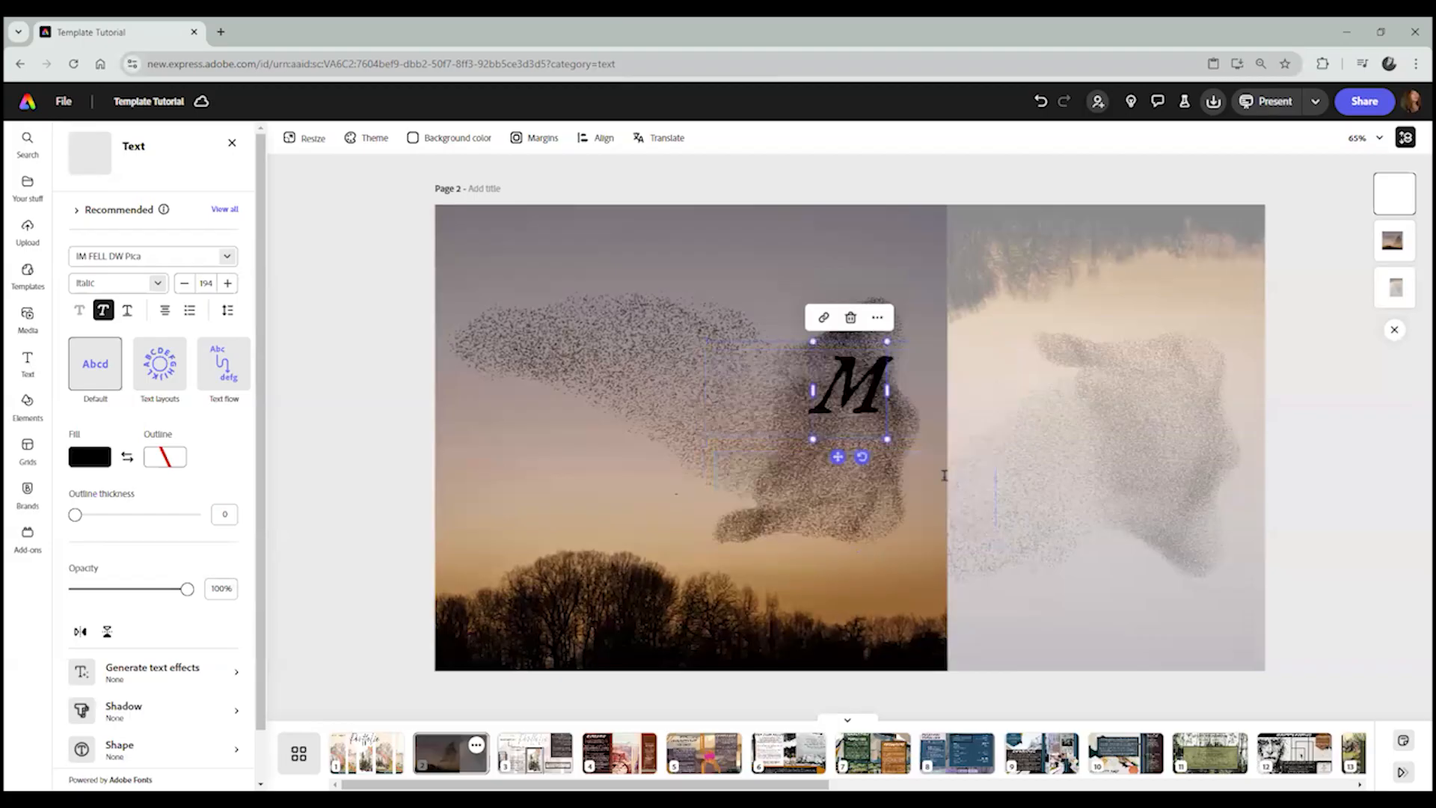
text(urmurations)
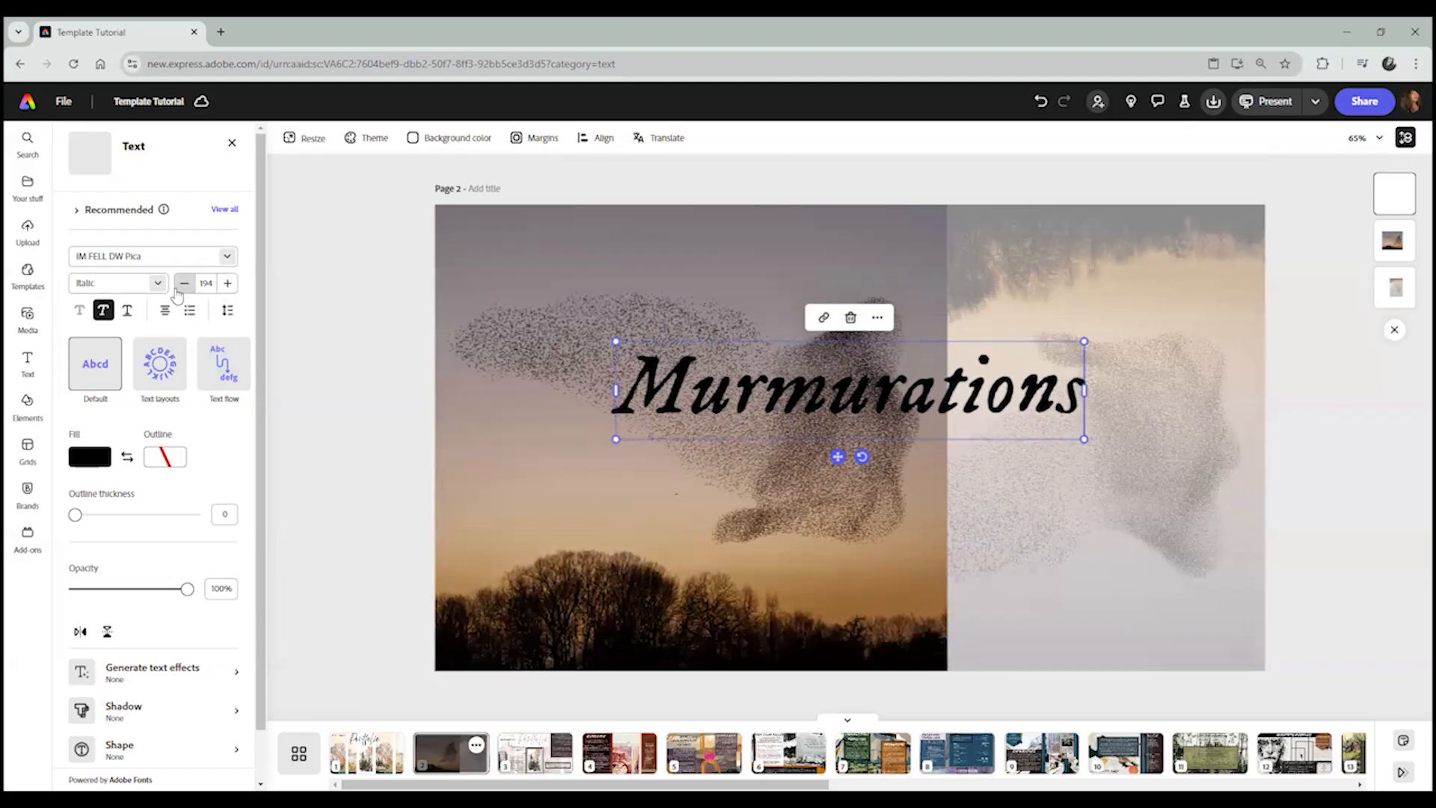
click(128, 283)
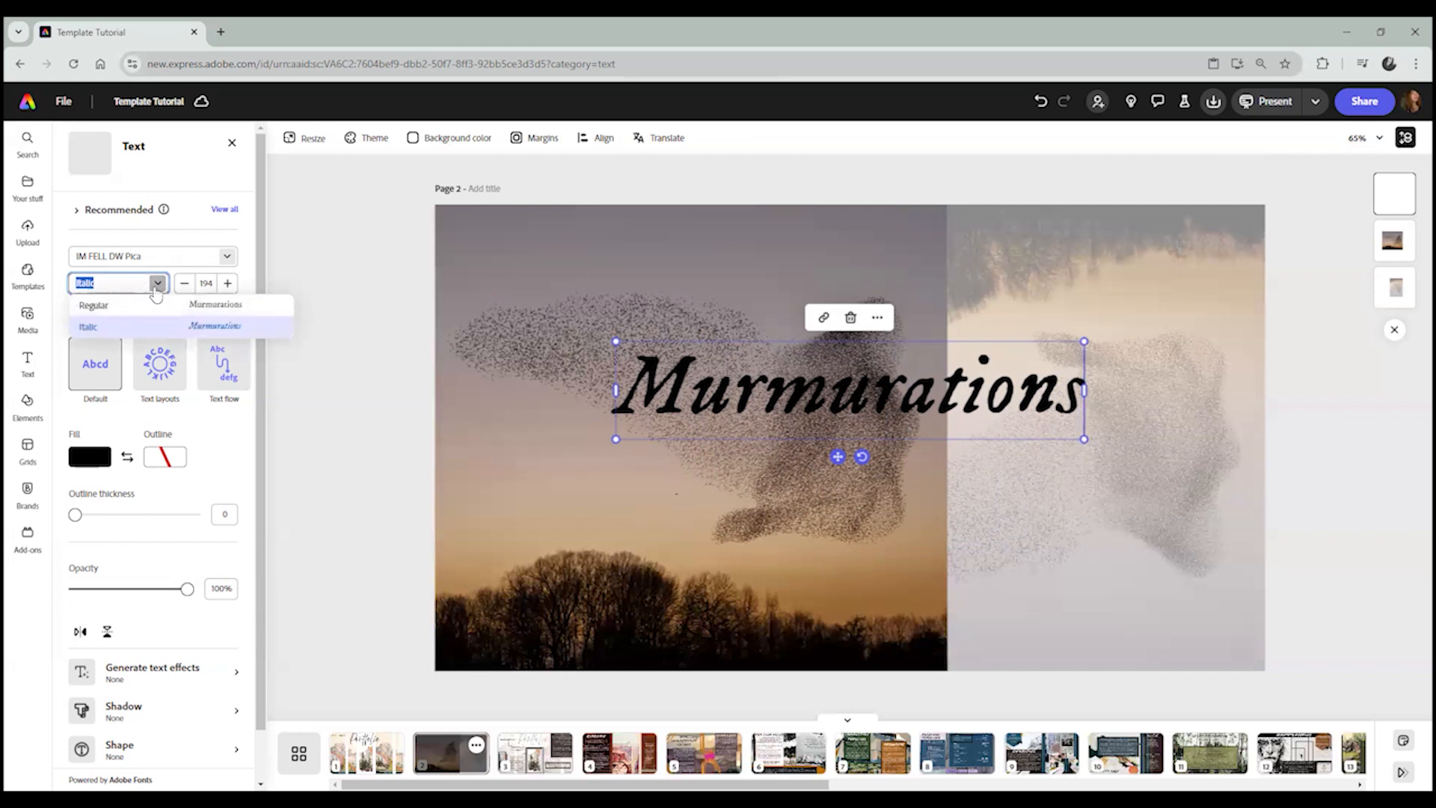
click(155, 288)
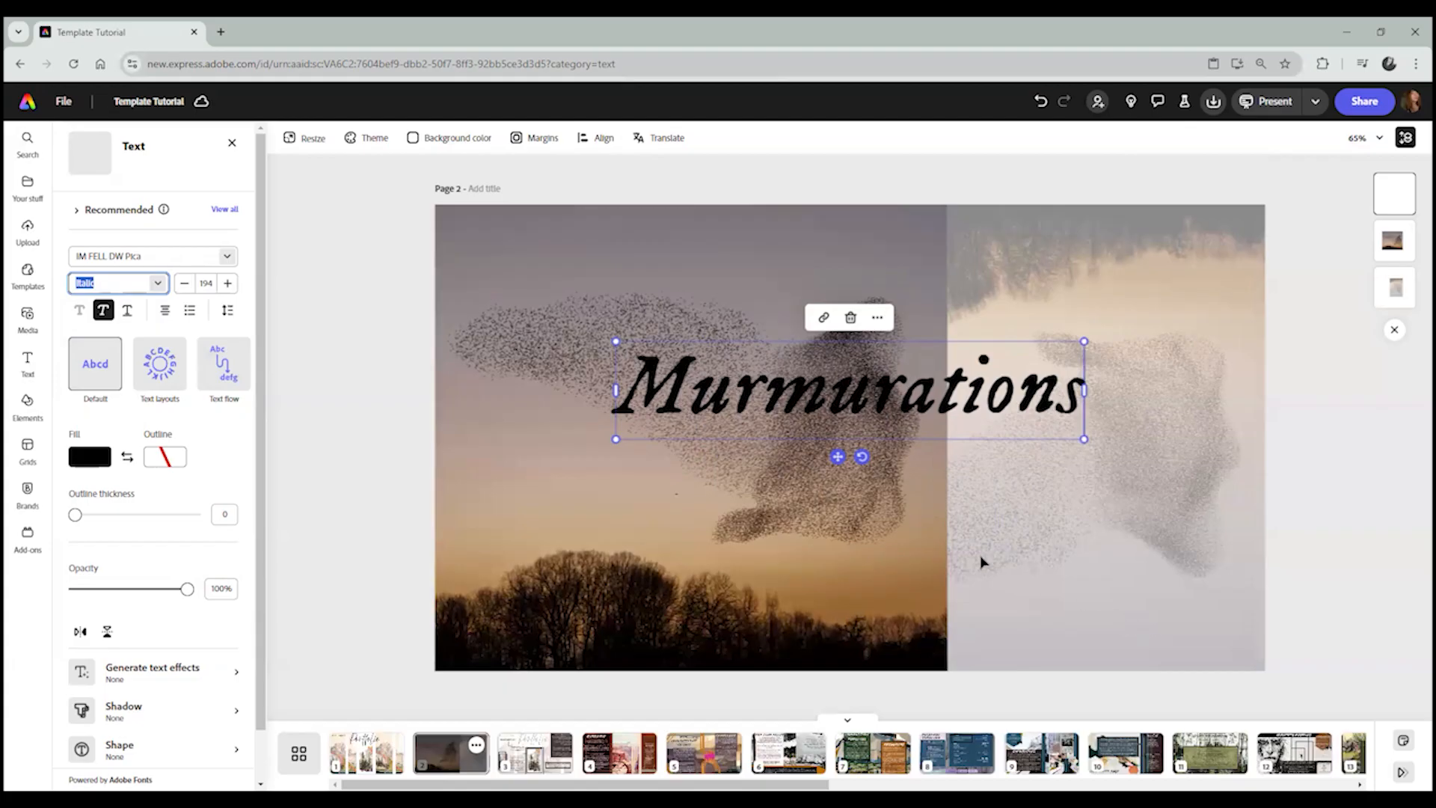
Scale the Murmurations title to size 103 and place it across the upper part of the faded photo.
drag(1083, 438, 819, 383)
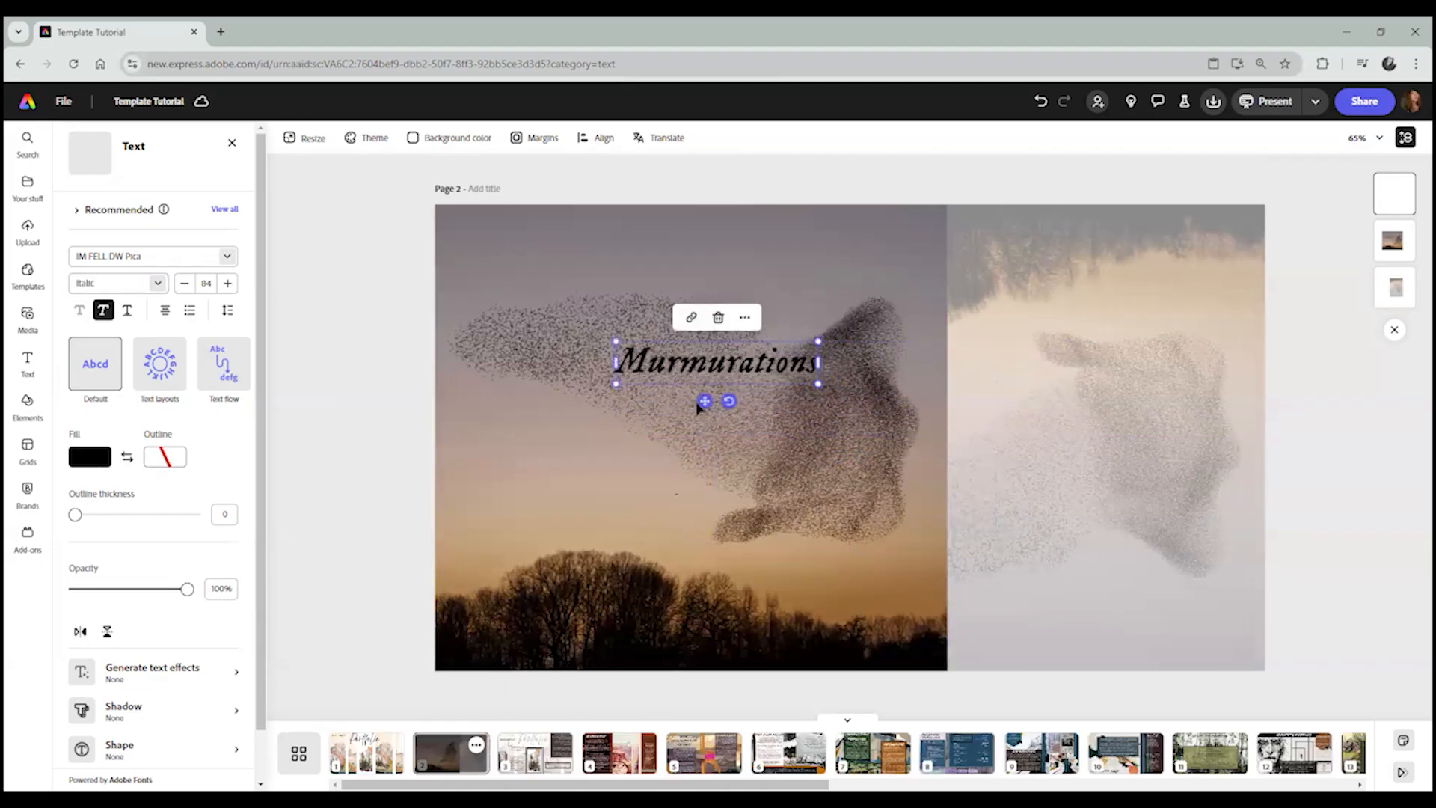
drag(704, 401, 1096, 283)
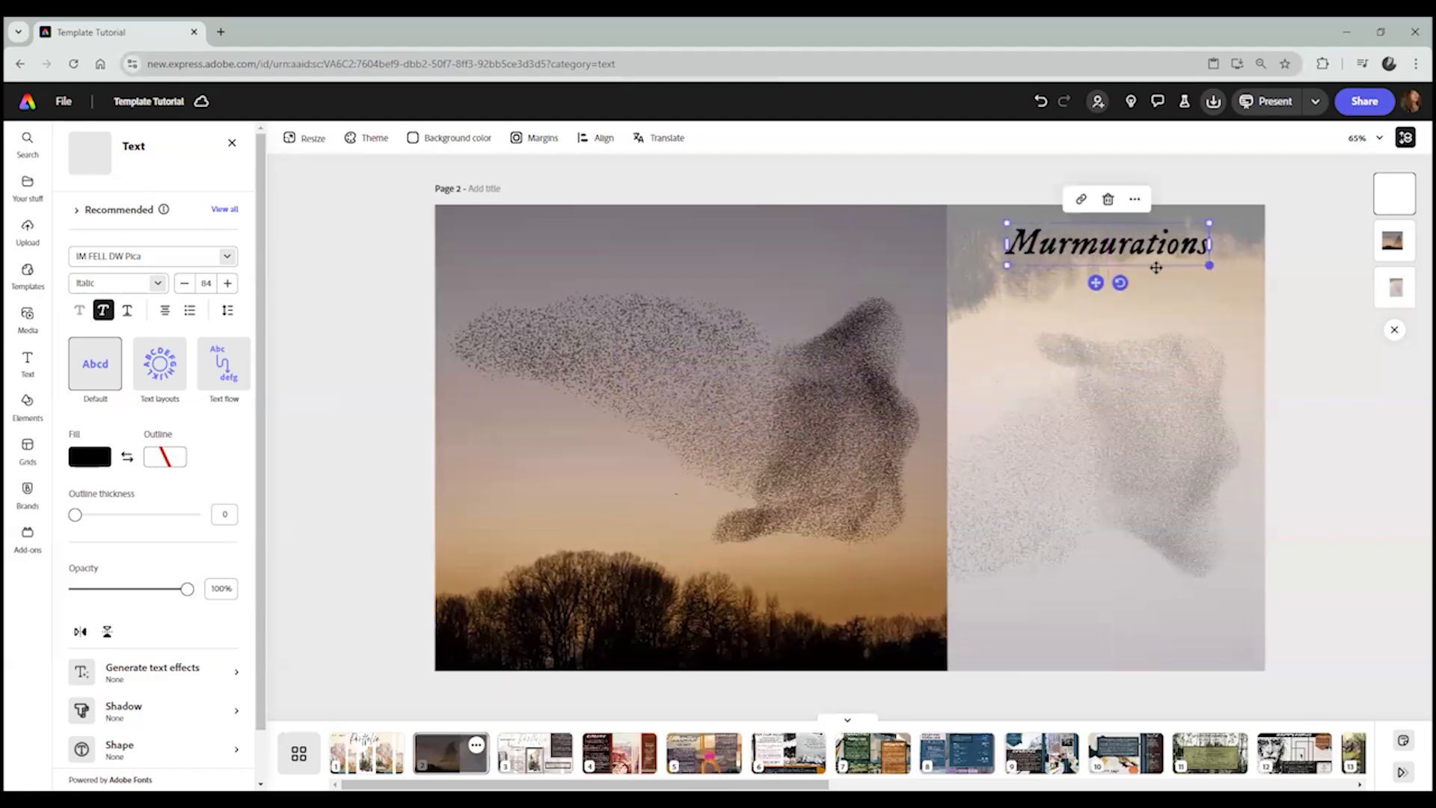
drag(1010, 267, 961, 275)
drag(1073, 292, 1095, 309)
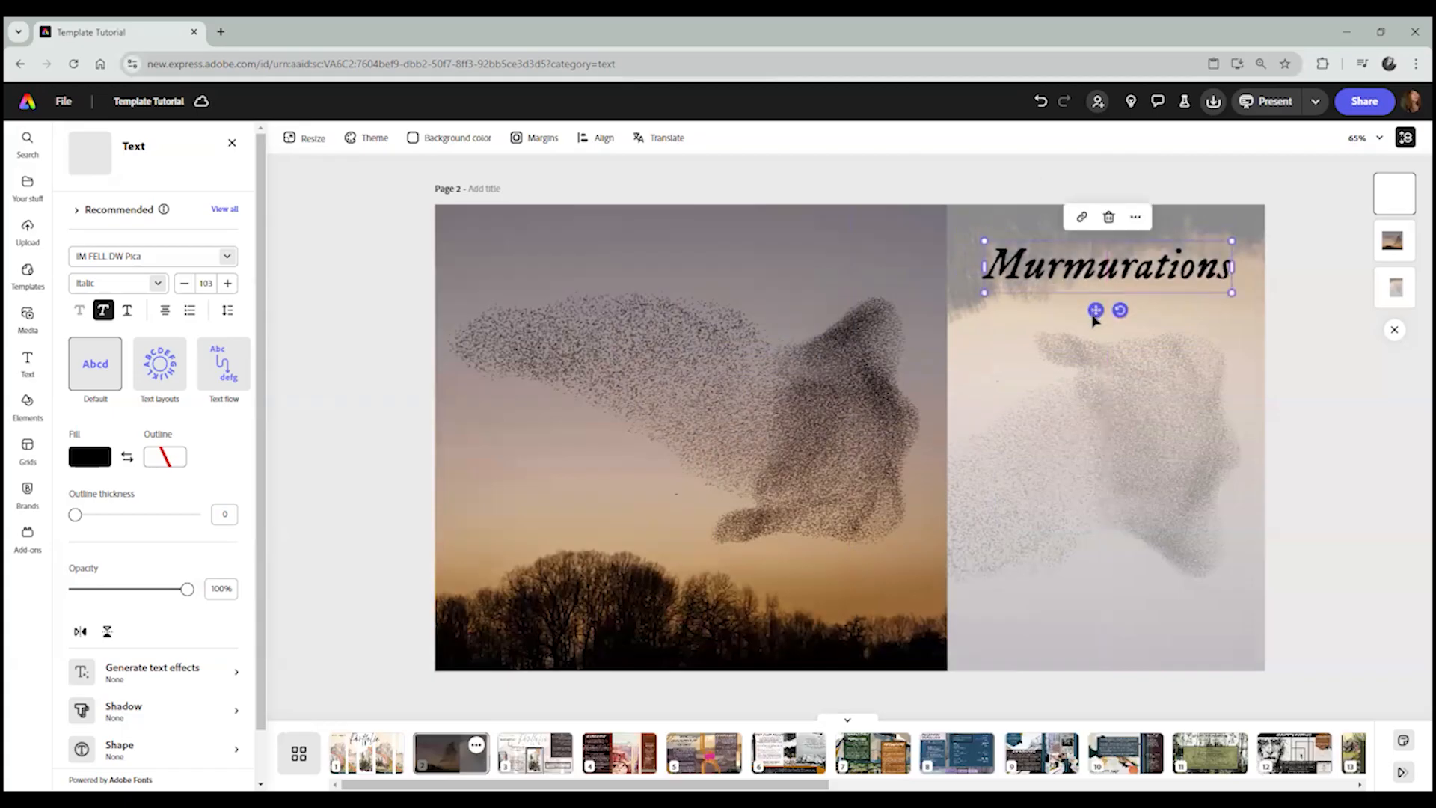
Try the Middle and Left page alignments on the Murmurations title.
click(601, 141)
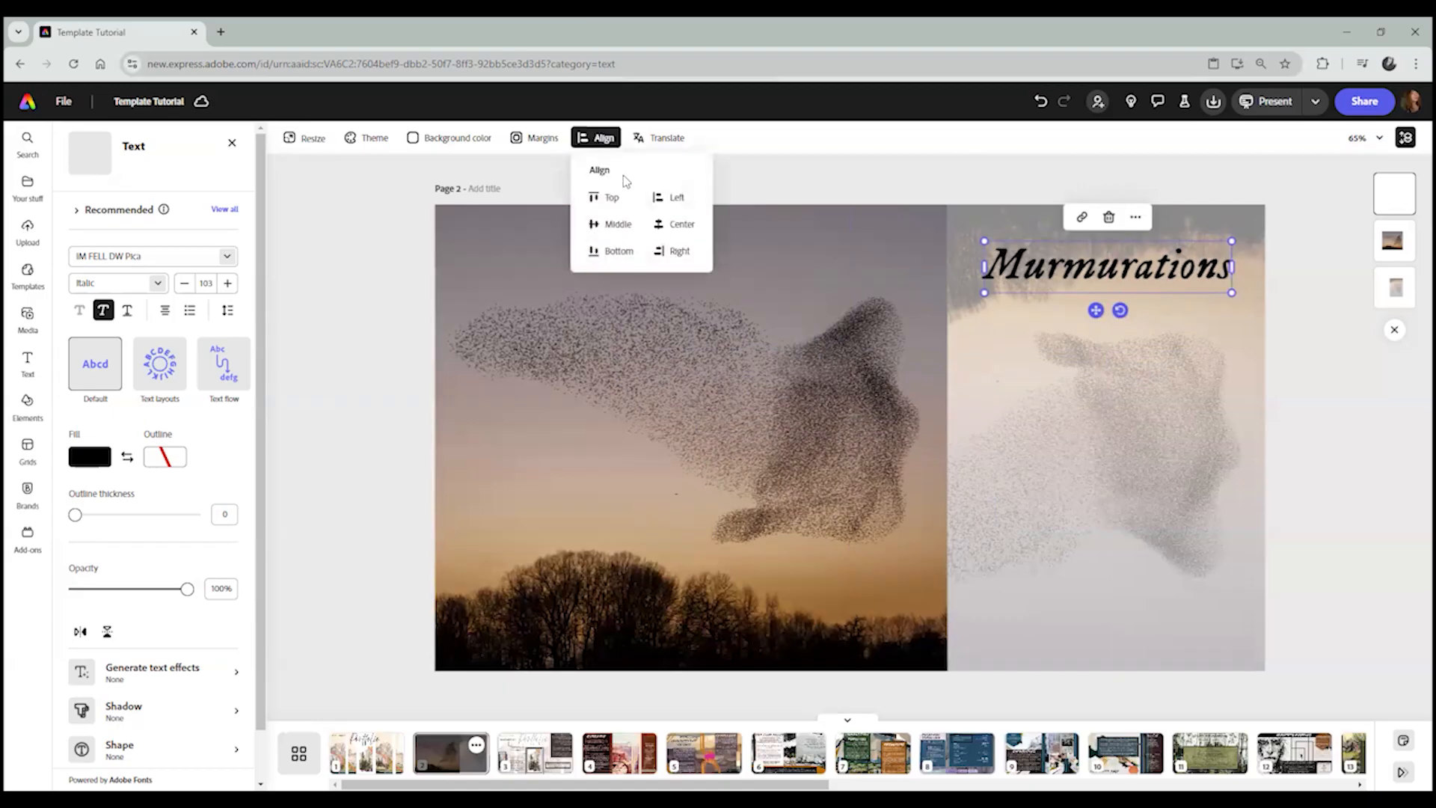
click(616, 224)
click(668, 197)
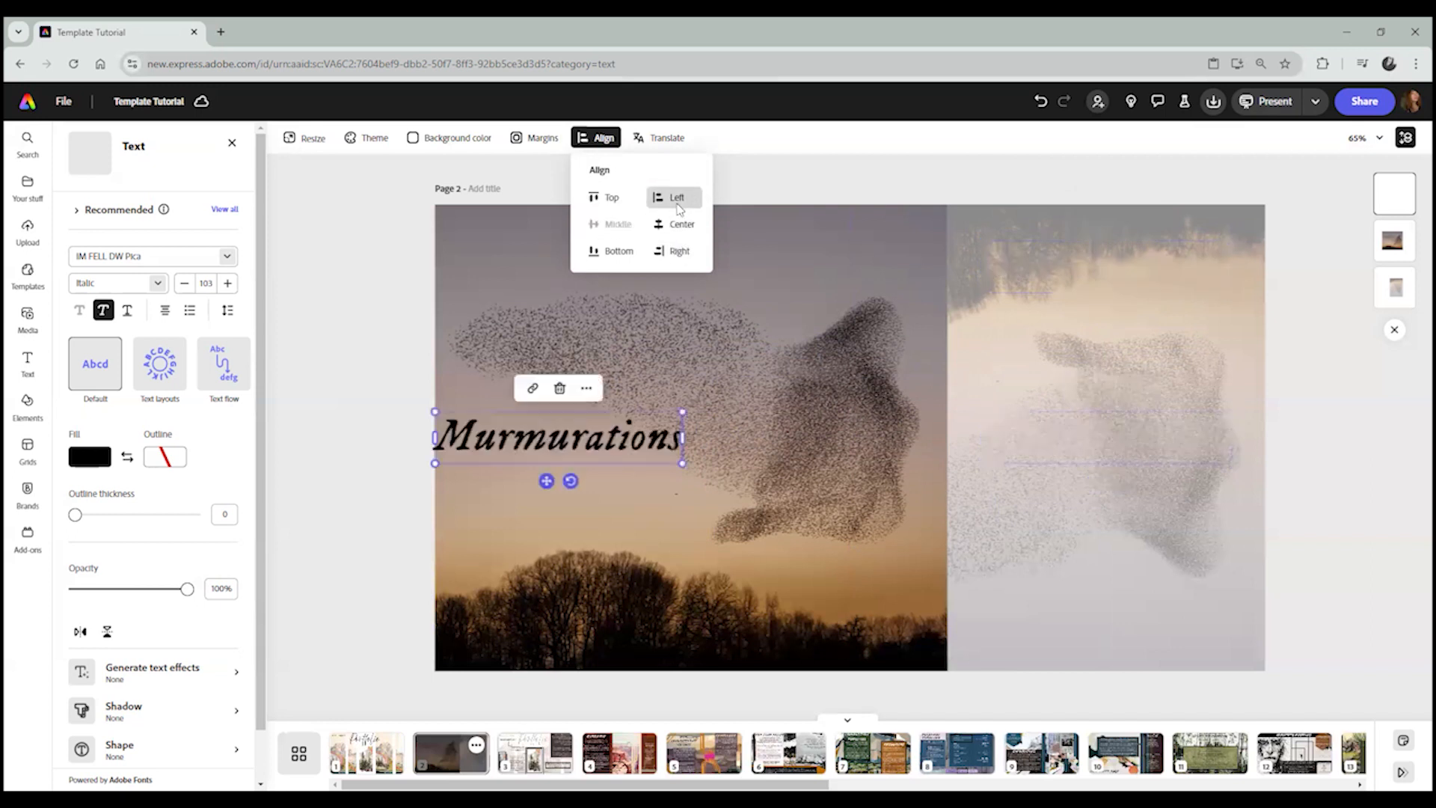
click(599, 139)
Move the Murmurations title back to the upper part of the faded photo and deselect it.
drag(546, 480, 1095, 296)
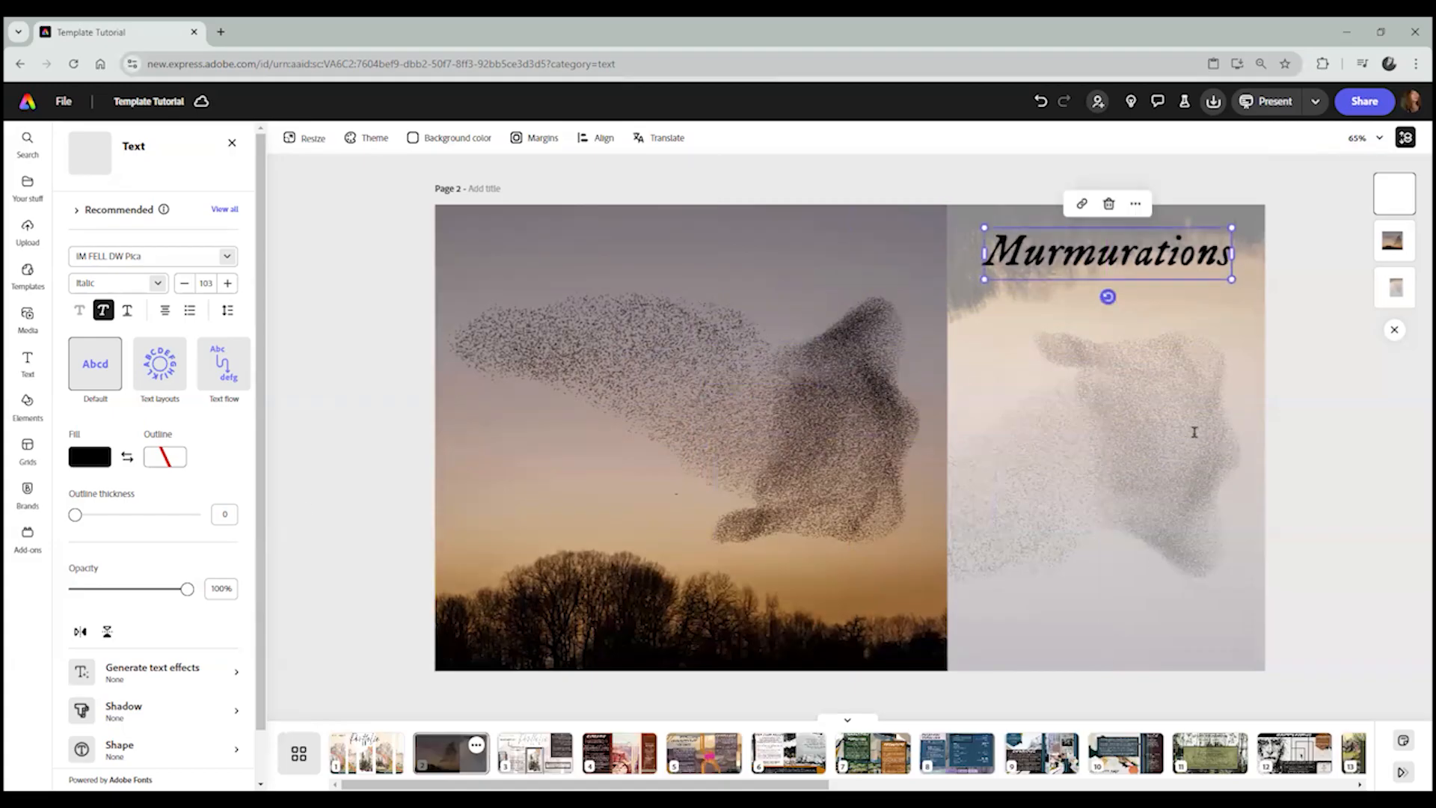
click(1310, 444)
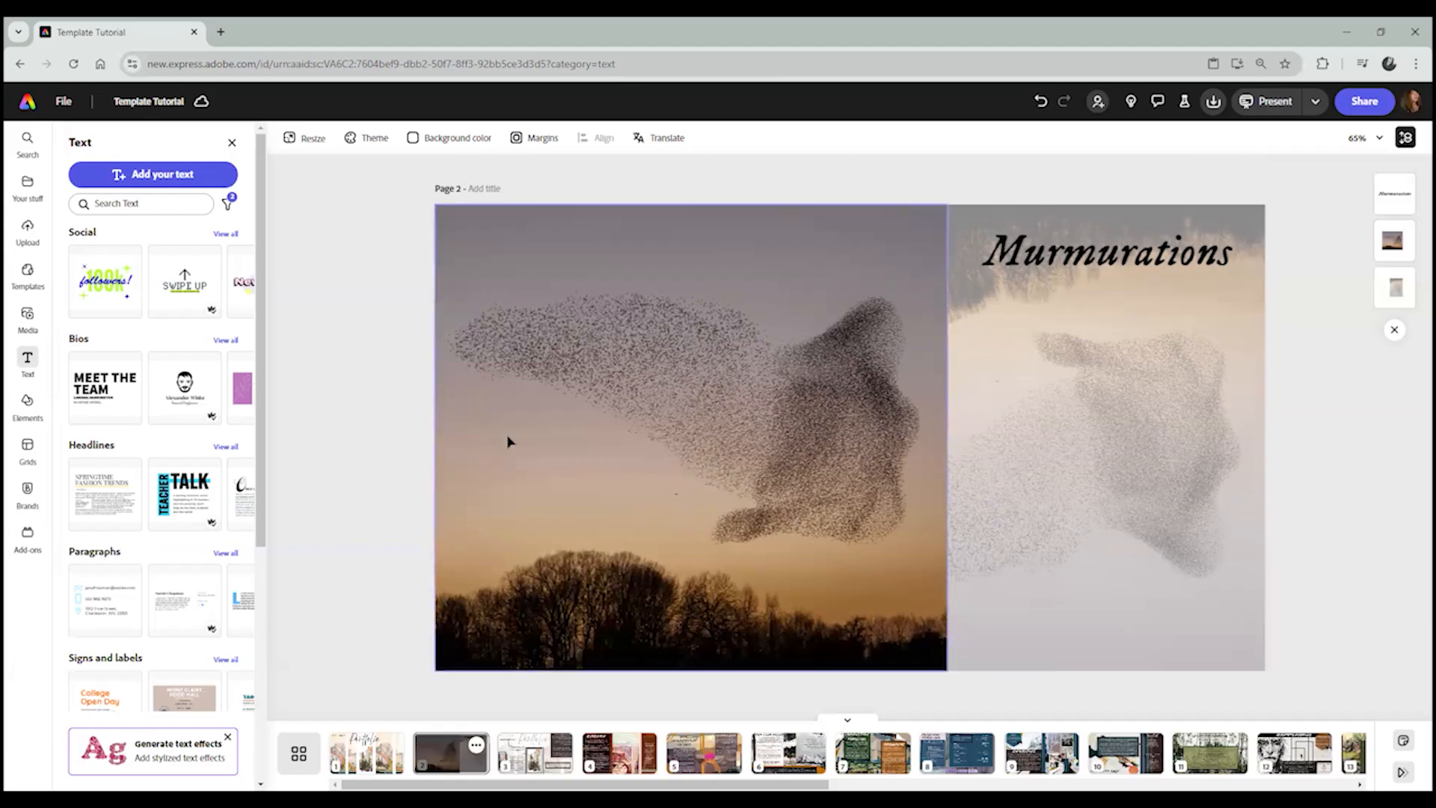
Add a second text box to the page and set its font to Dashiell Bright Regular.
click(153, 175)
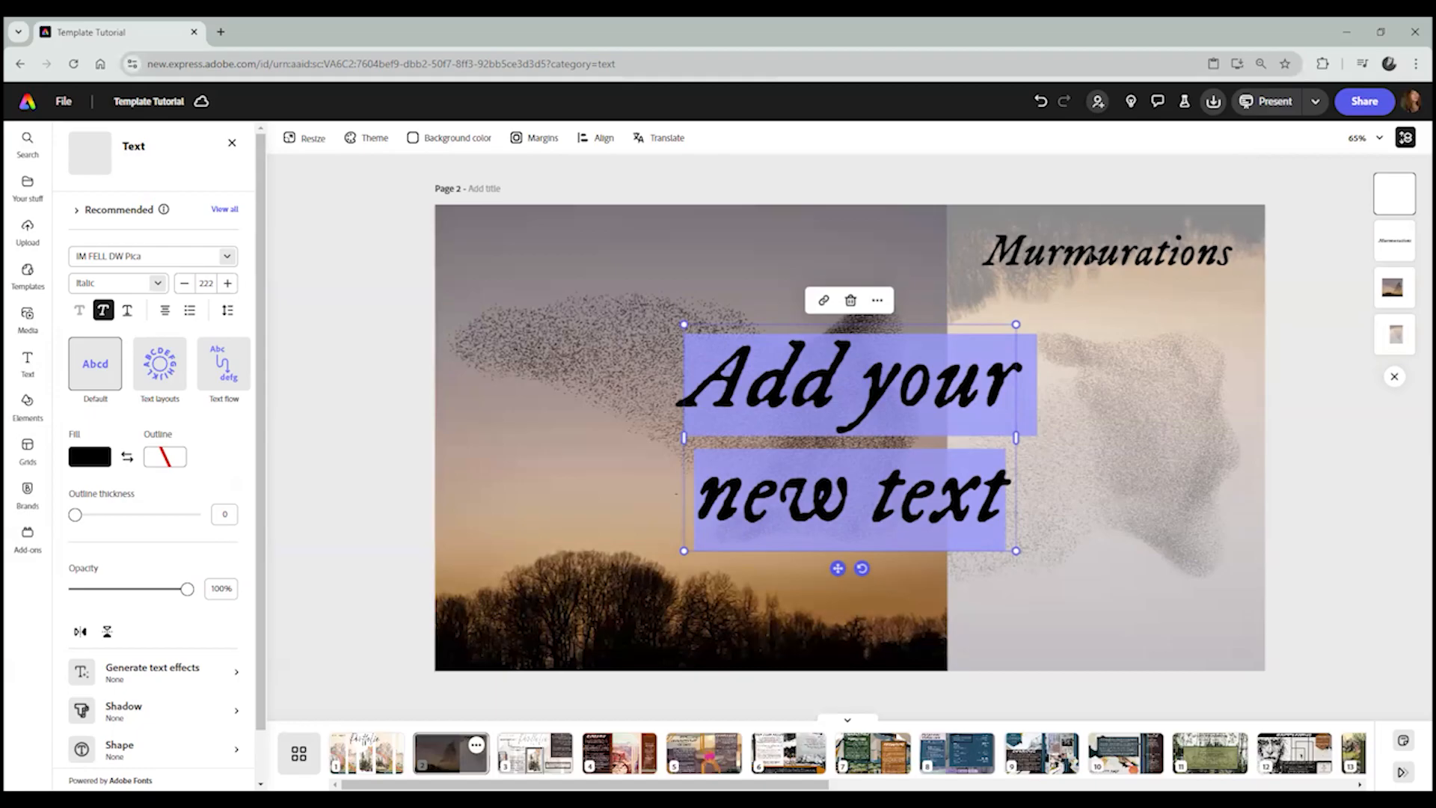
click(226, 256)
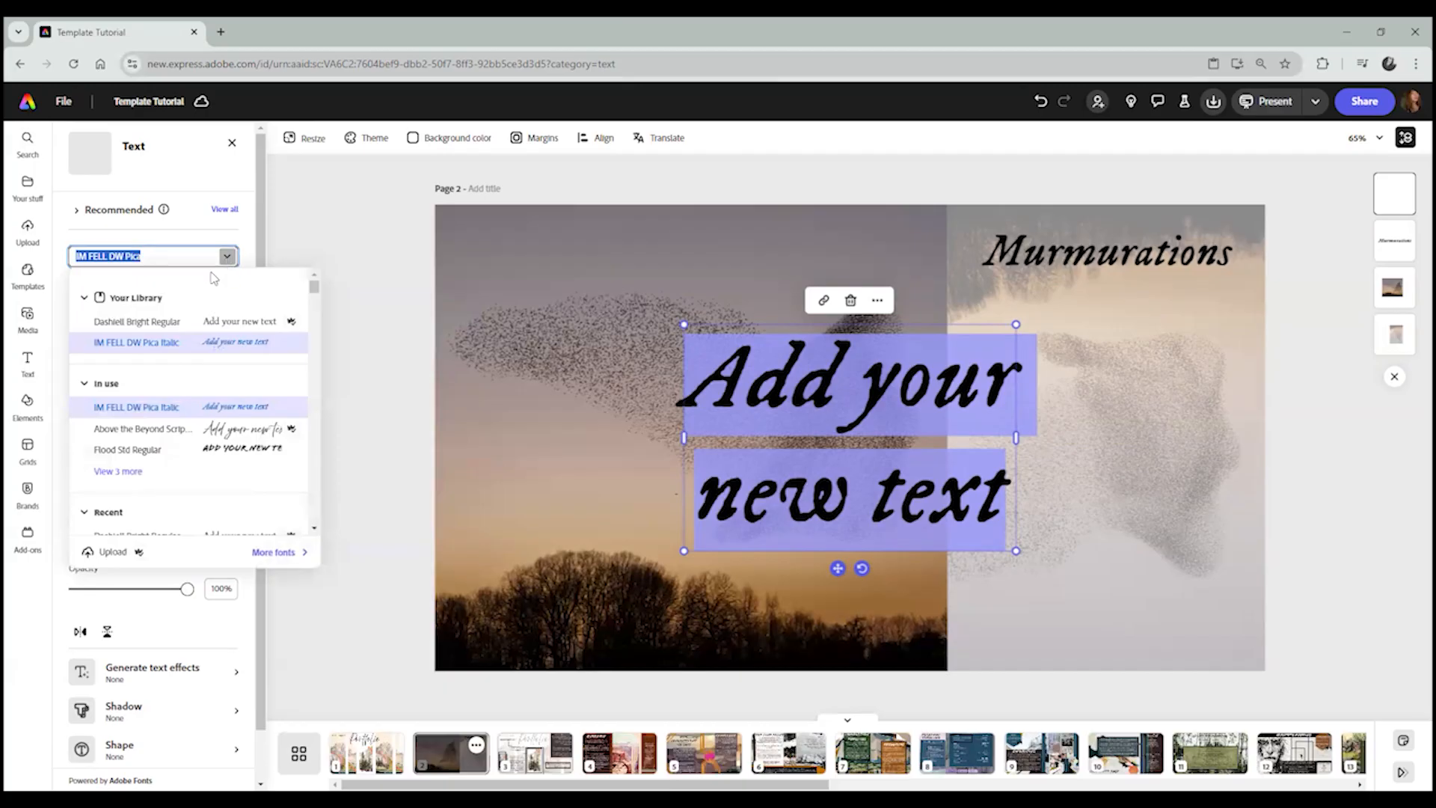
click(212, 321)
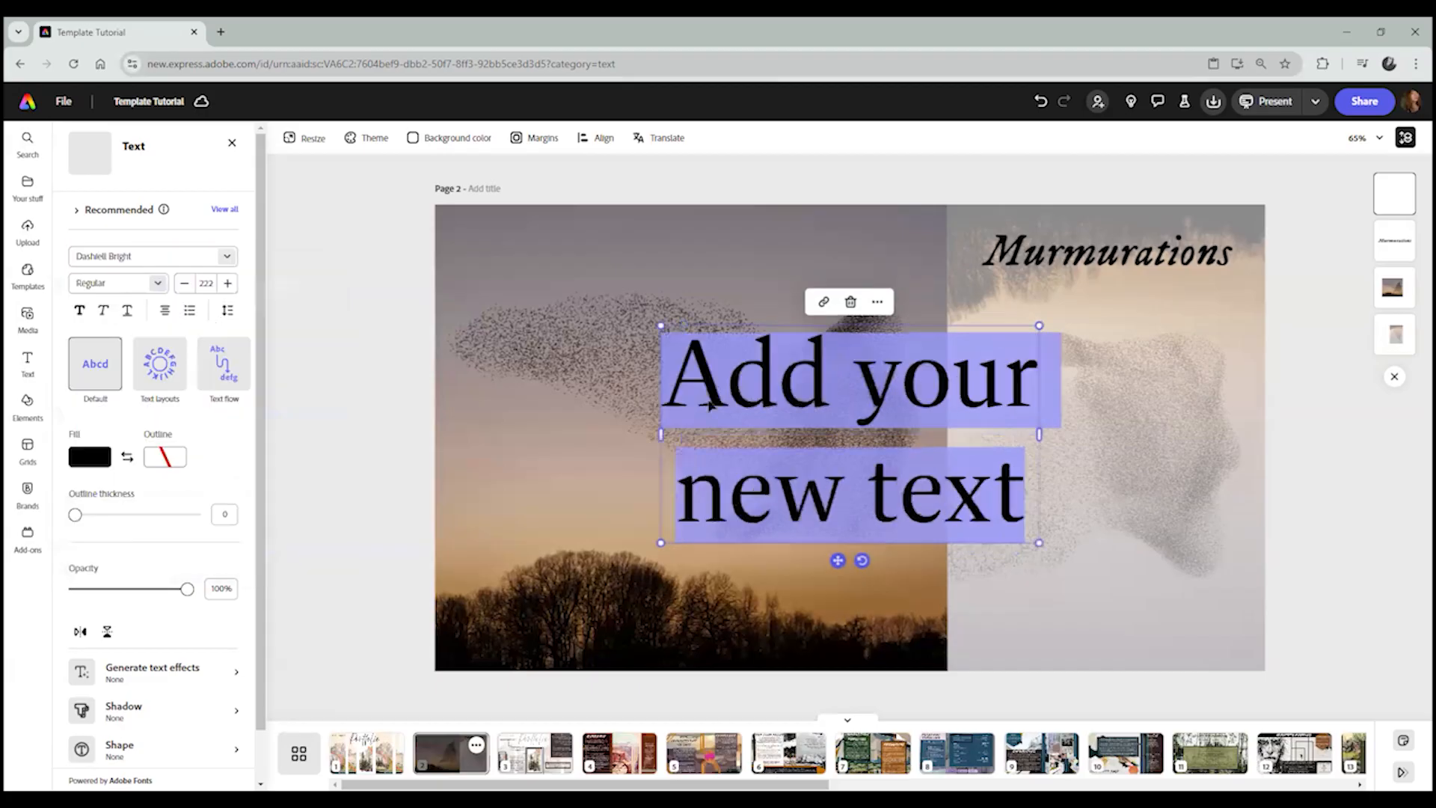
Reduce the placeholder text to size 48, widen its box and move it to the upper part of the original photo.
drag(1039, 543, 801, 400)
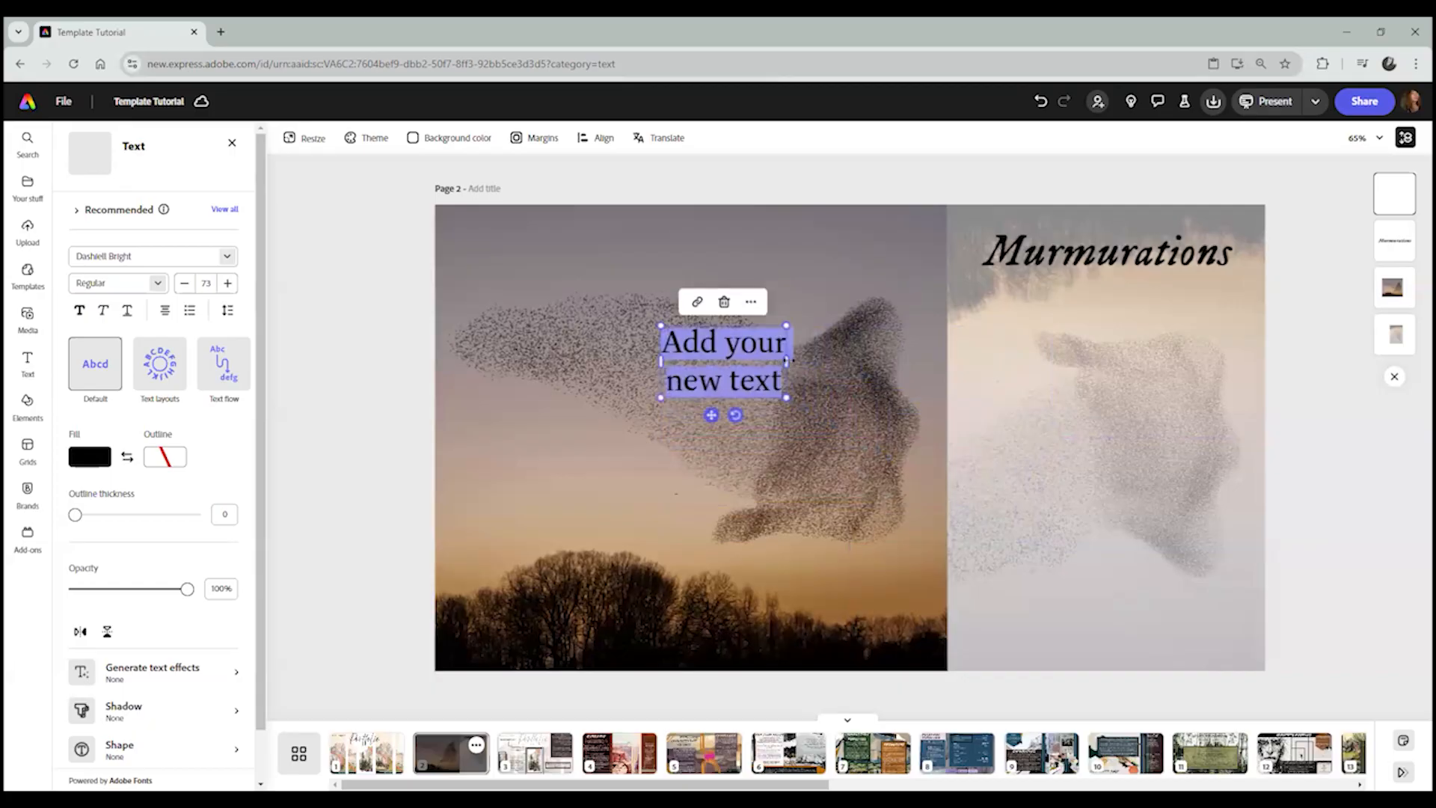
mouse_move(919, 357)
mouse_down()
mouse_move(1032, 359)
mouse_move(1060, 394)
mouse_move(927, 372)
mouse_up()
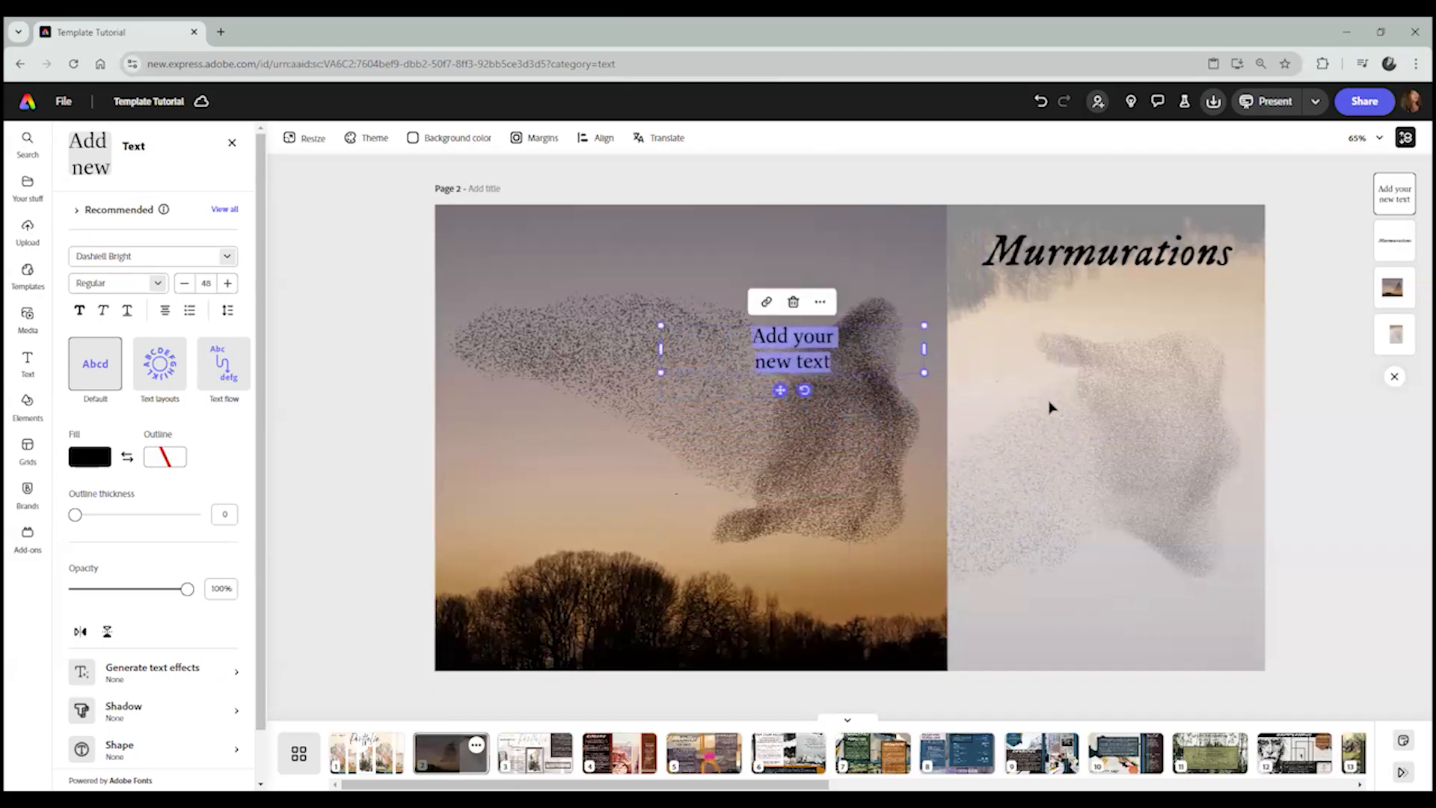
drag(661, 348, 624, 348)
drag(808, 376, 813, 283)
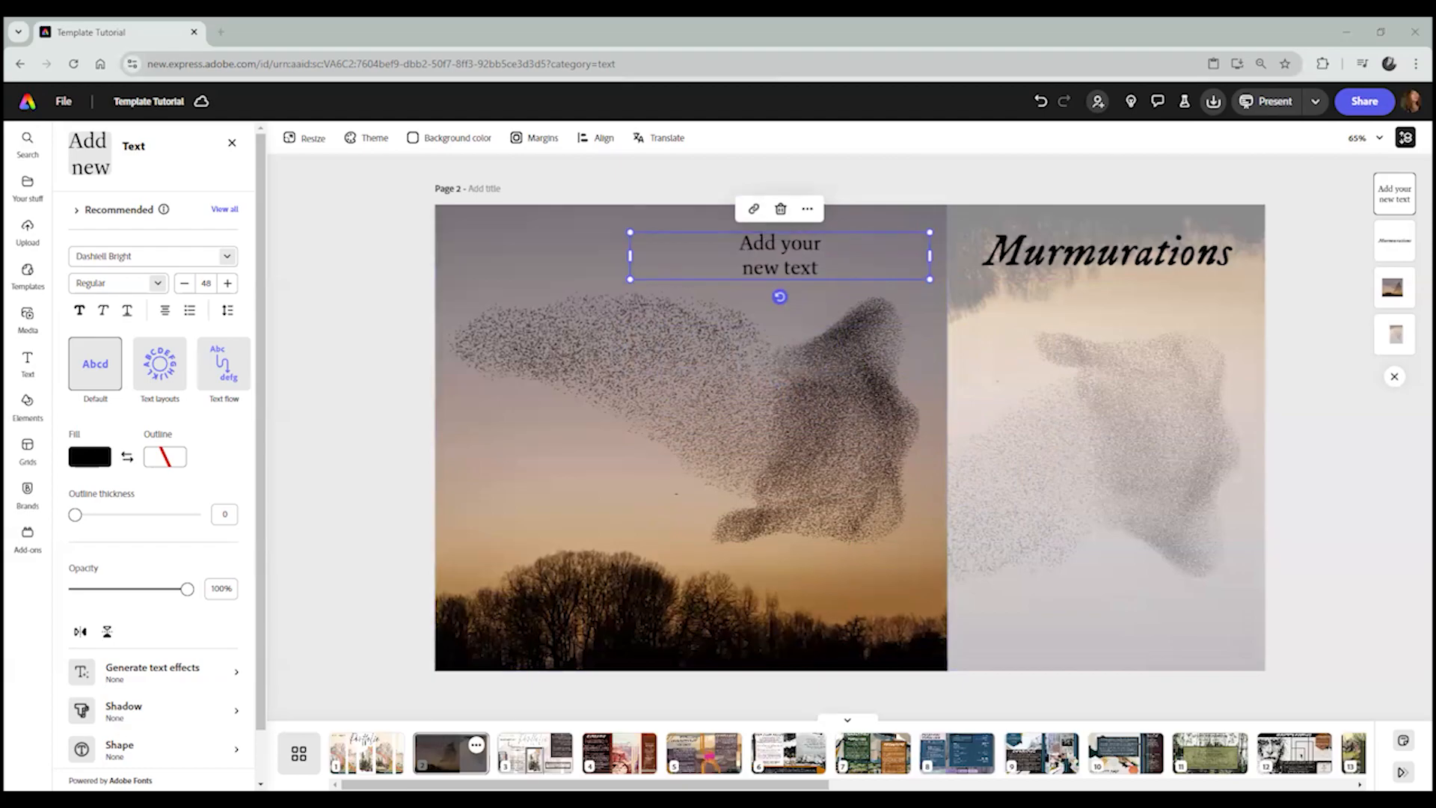
Replace the placeholder text with the copied paragraphs about starlings and systems leadership.
double_click(839, 274)
key(ctrl+a)
key(ctrl+v)
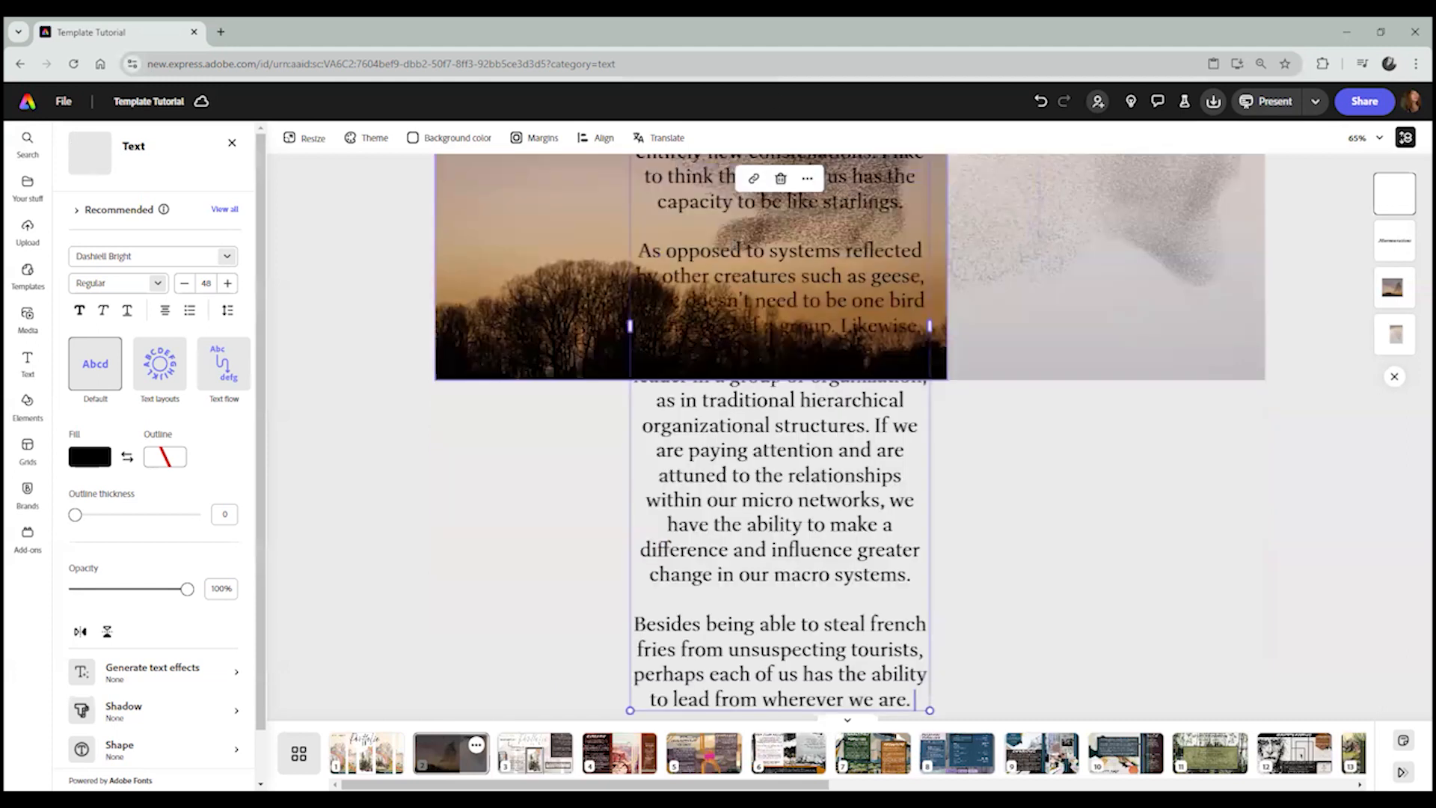
Scale the starling paragraphs down to size 25 and bring the text block up over the original photo.
scroll(935, 327, up, 4)
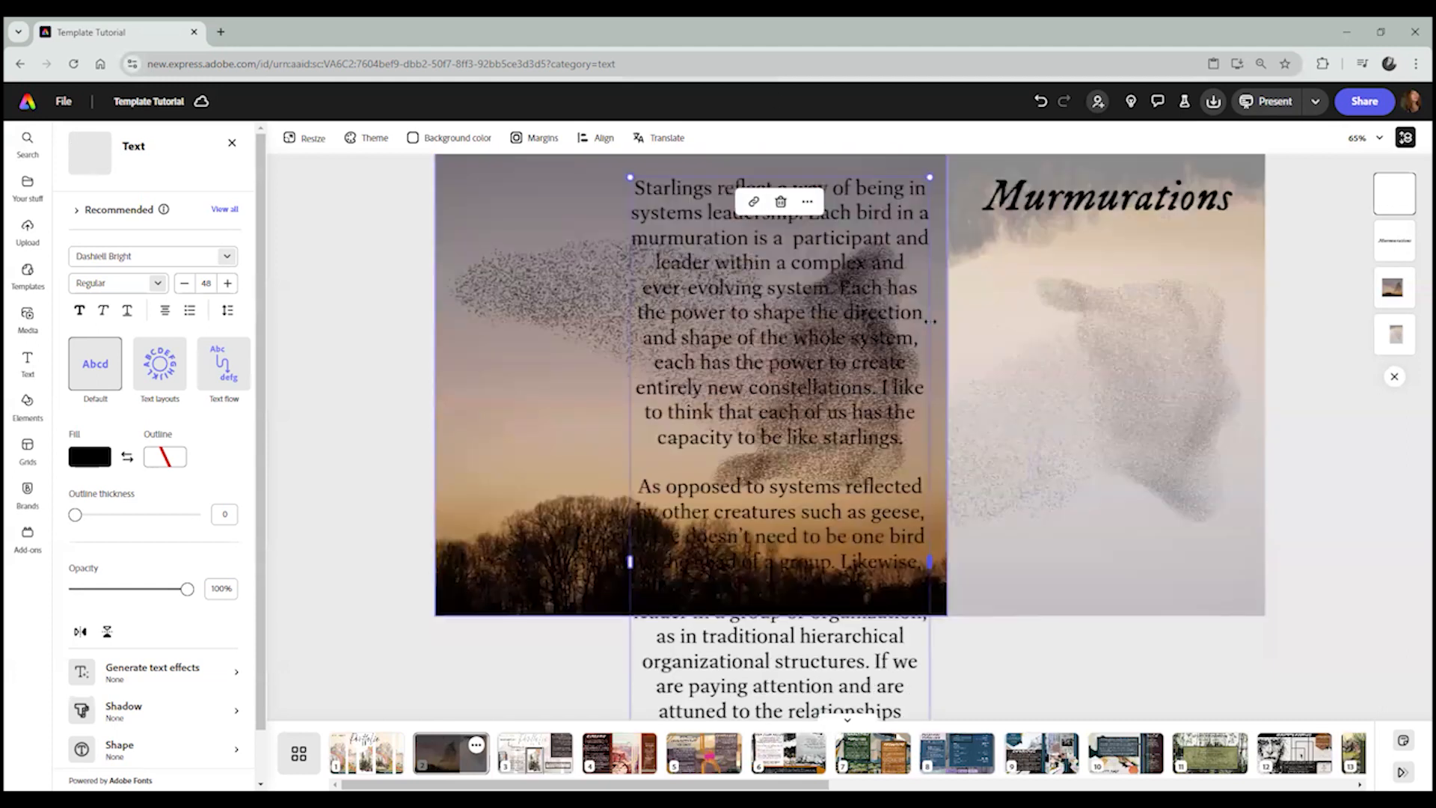
drag(928, 232, 812, 240)
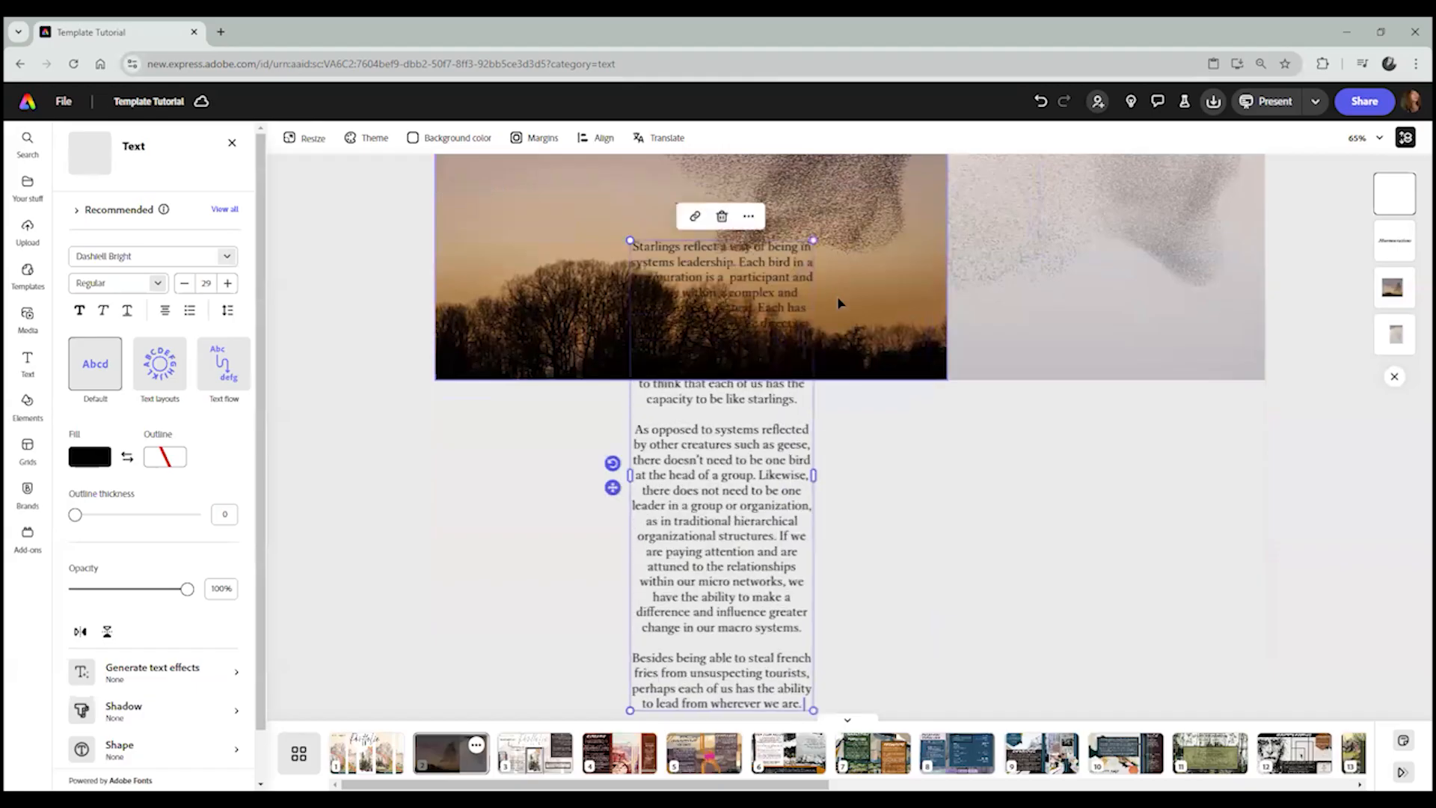
scroll(838, 302, up, 1)
drag(806, 394, 816, 153)
click(867, 261)
drag(789, 336, 814, 106)
scroll(936, 321, up, 3)
drag(775, 375, 770, 288)
drag(833, 203, 806, 279)
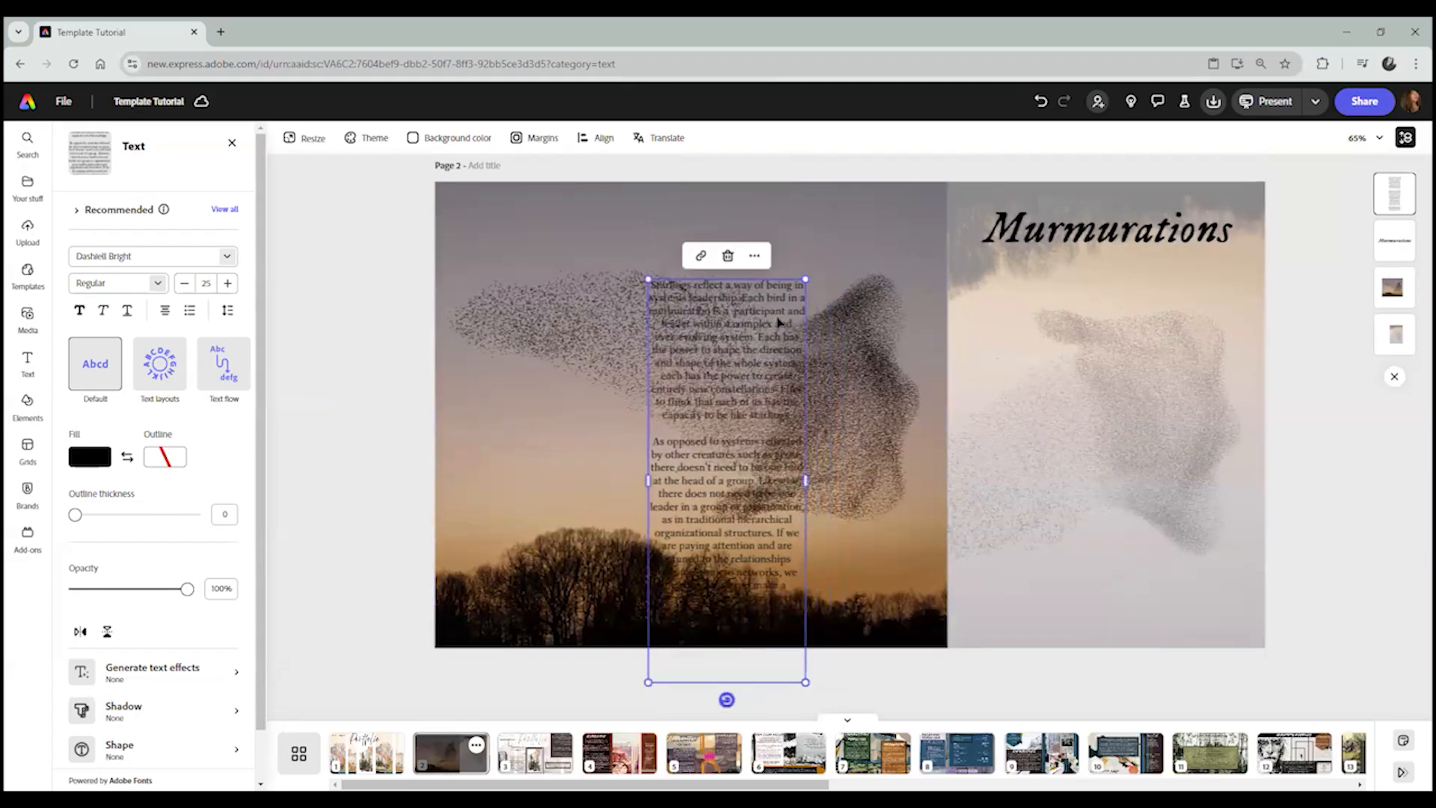
Move the starling paragraphs onto the faded photo below the title and widen the box to nearly the photo's width, leaving small side margins.
click(817, 380)
click(738, 406)
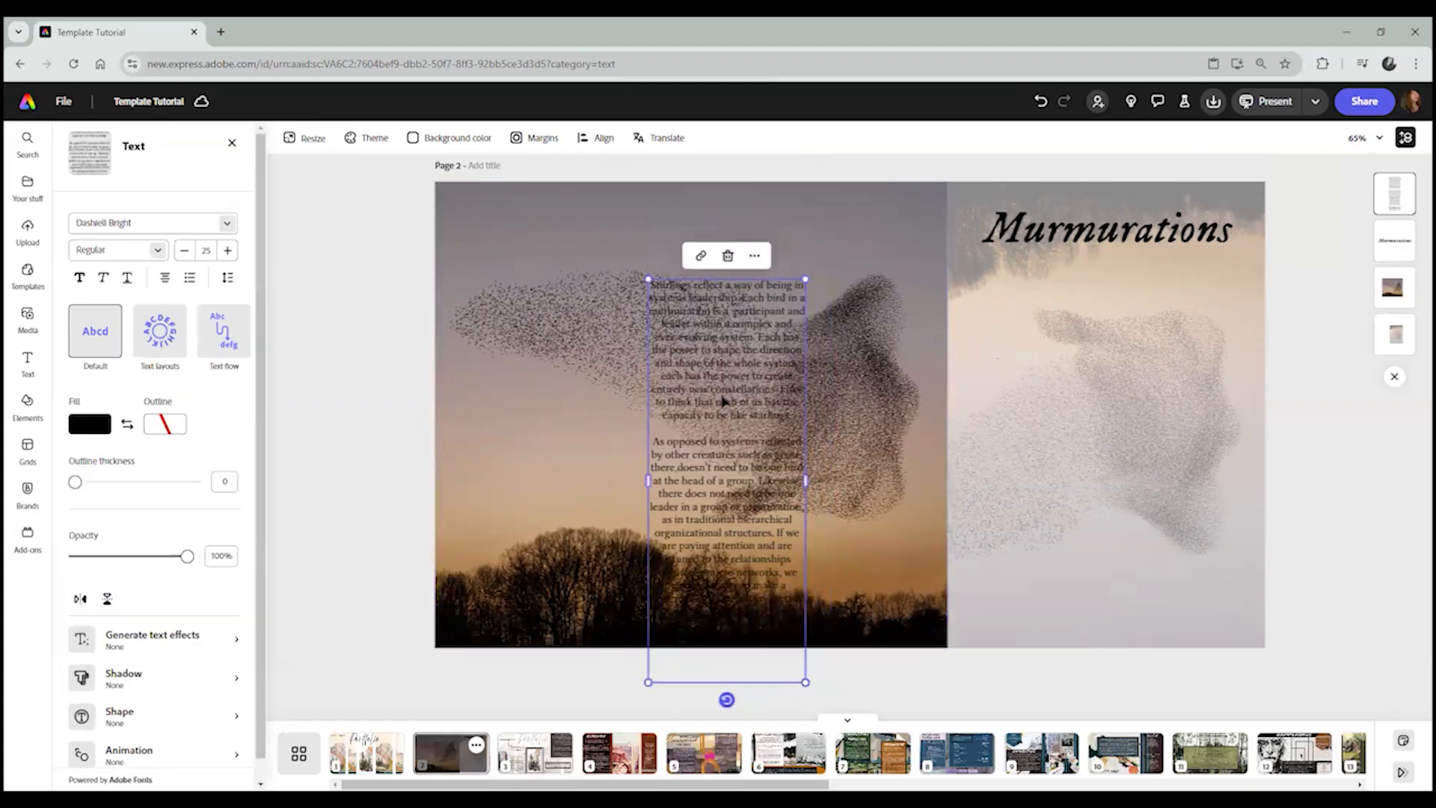
drag(722, 402, 1049, 382)
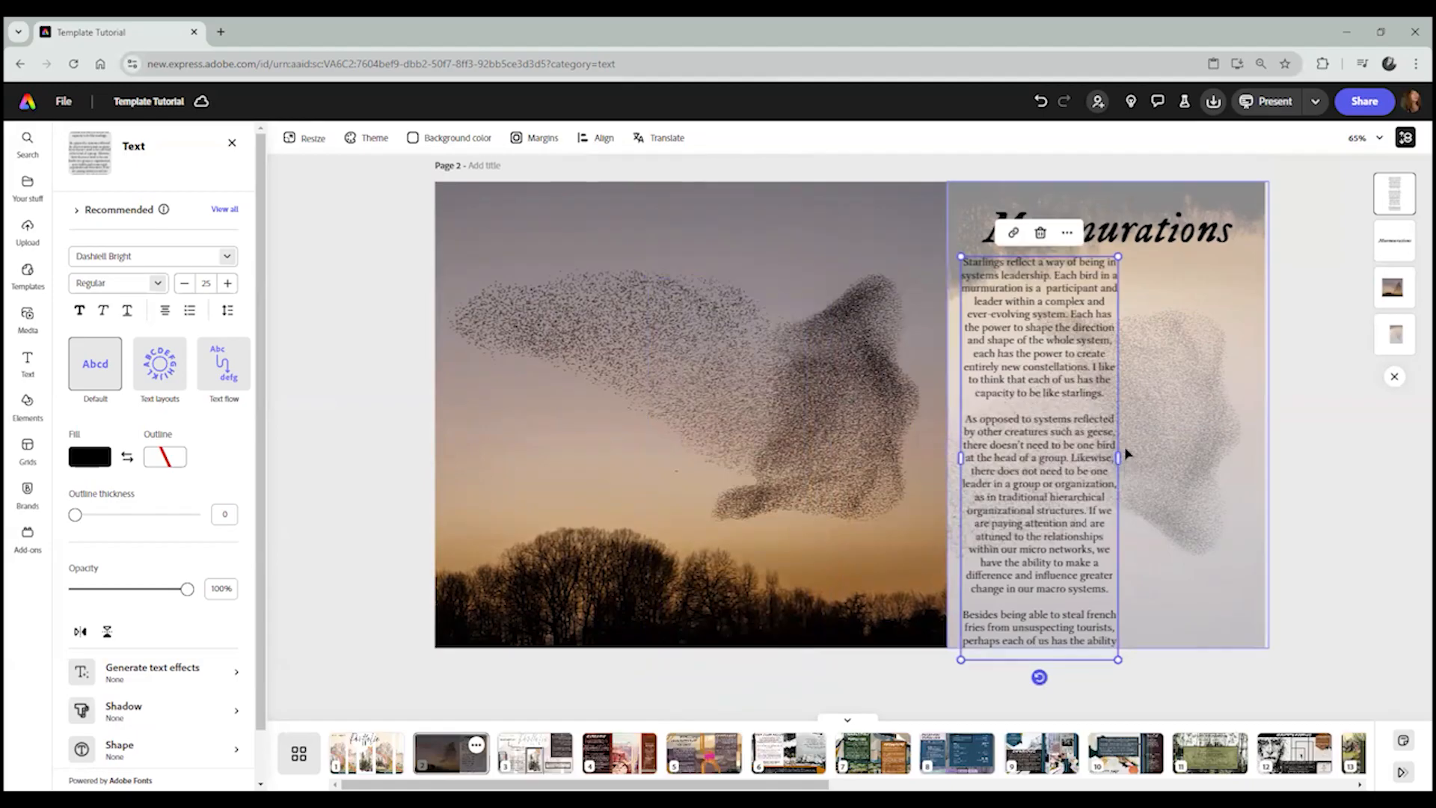
drag(1112, 461, 1254, 449)
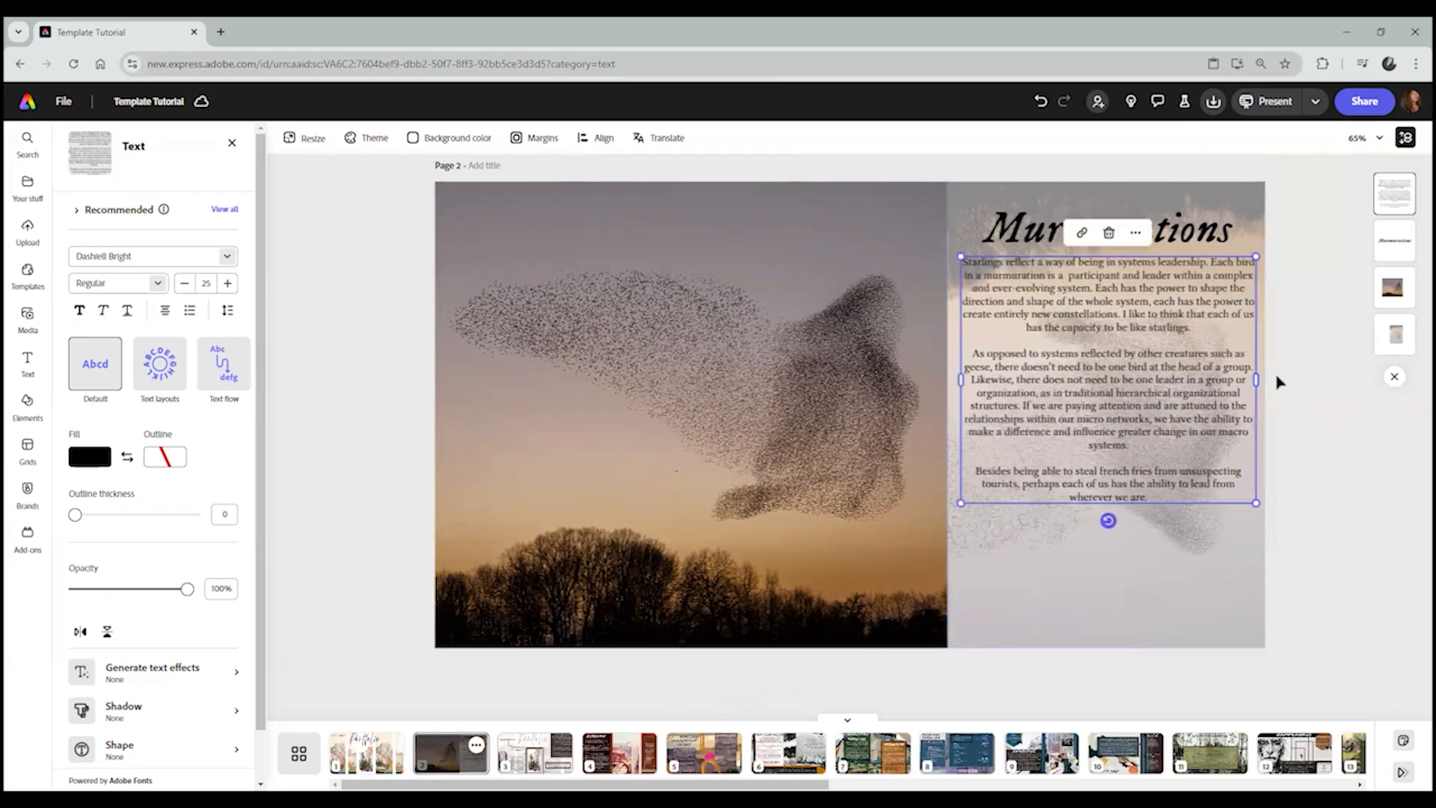
drag(1256, 379, 1170, 372)
click(1301, 408)
click(1305, 471)
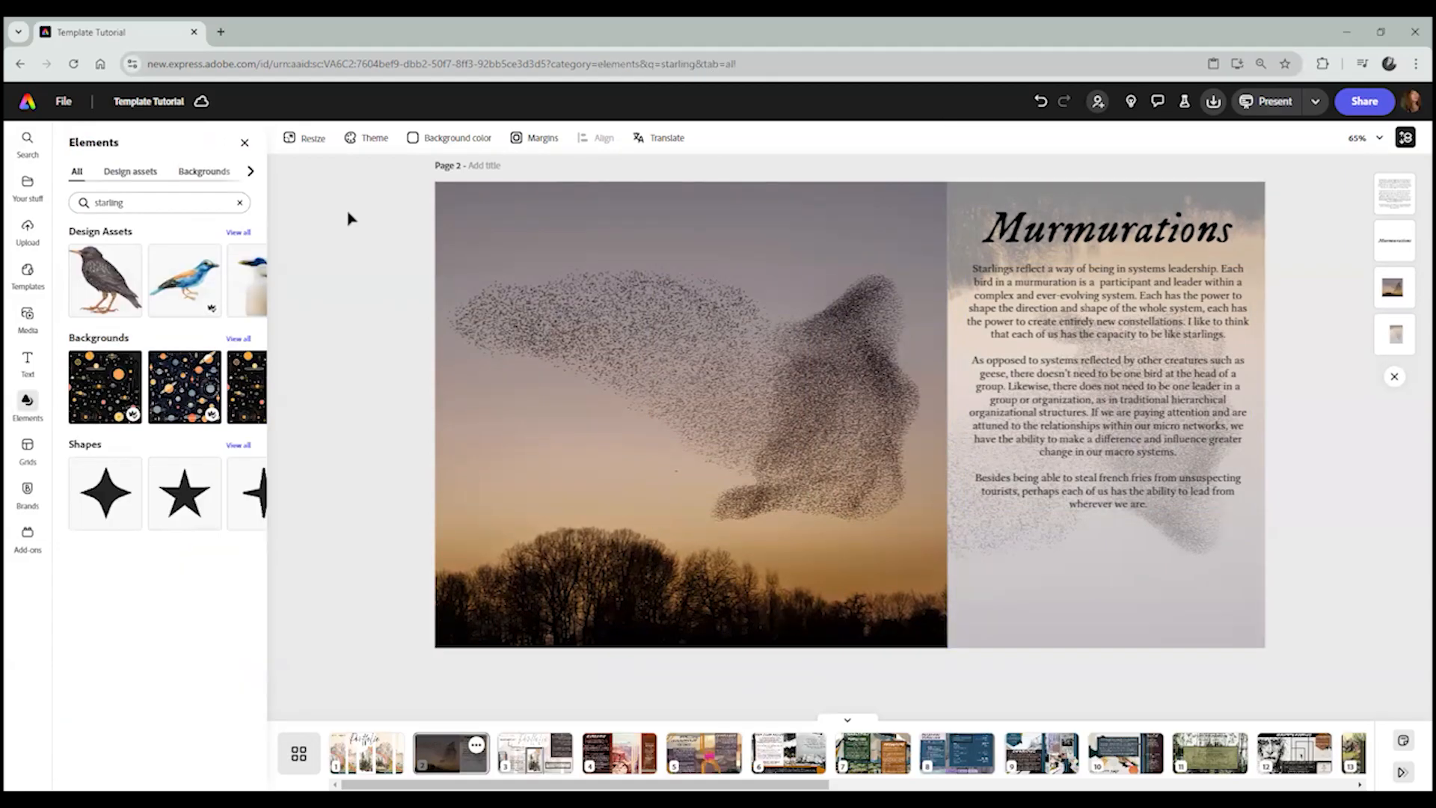
Search for "starling", show all photo results and place the photo of a starling perched on a wooden post on the page.
click(25, 140)
click(137, 178)
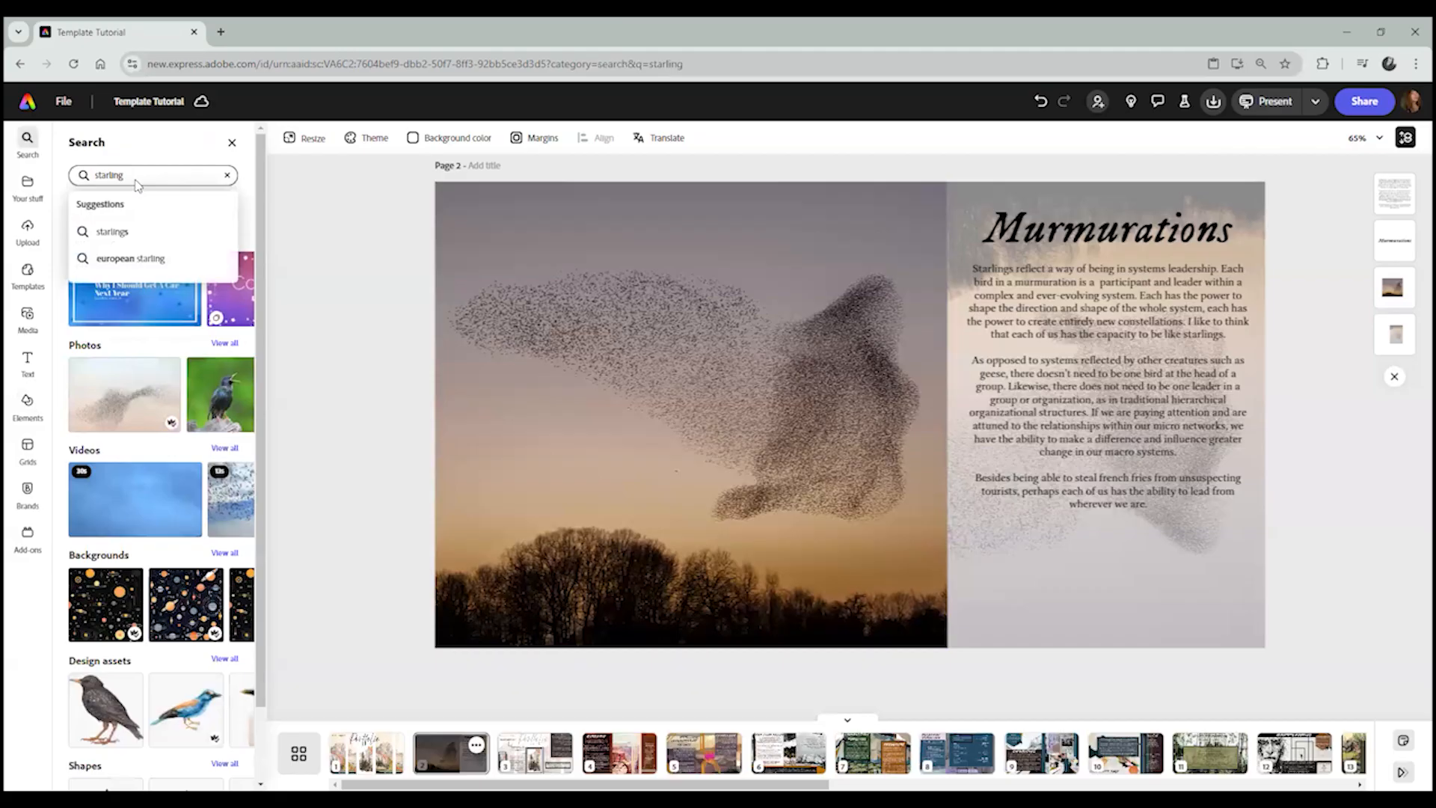
key(Return)
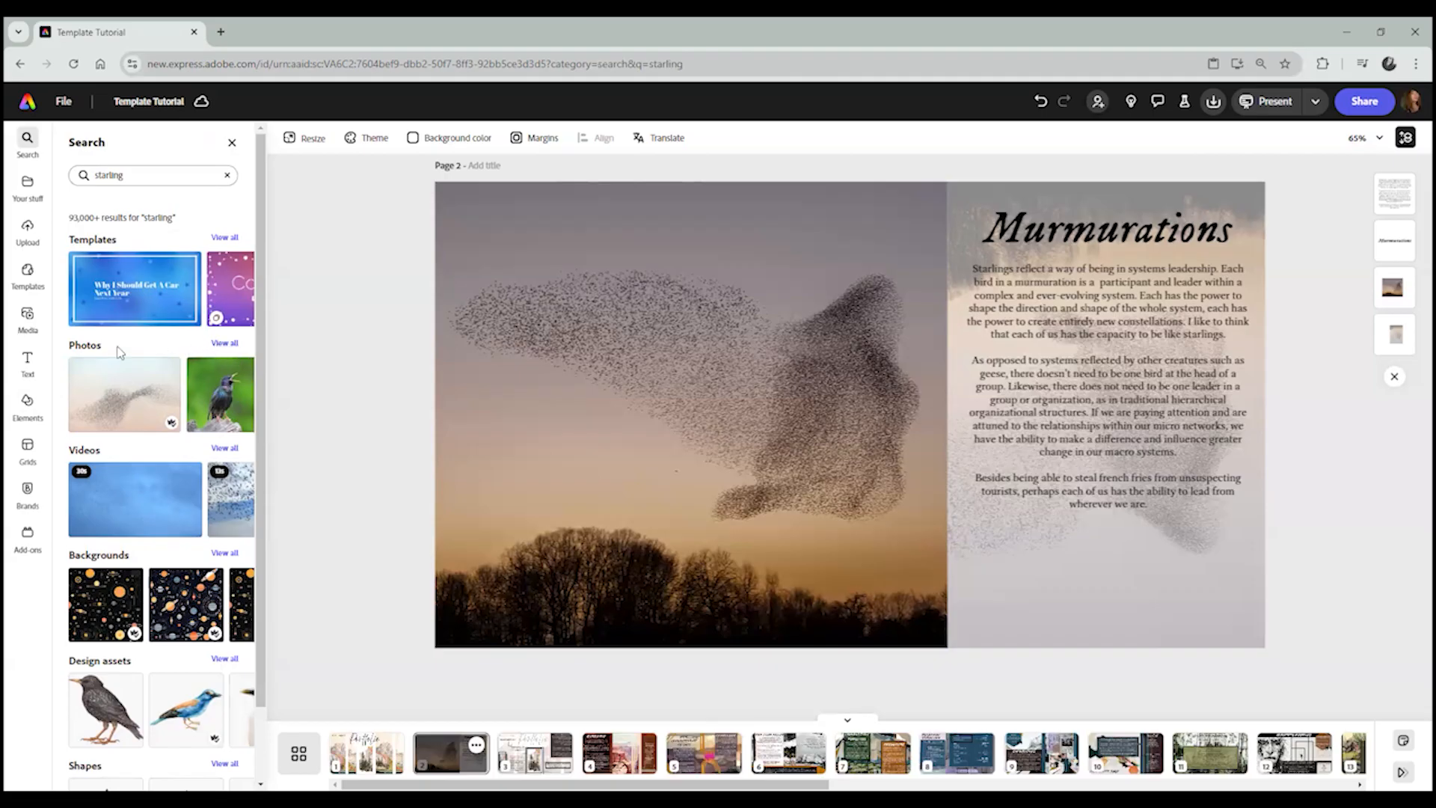
click(225, 343)
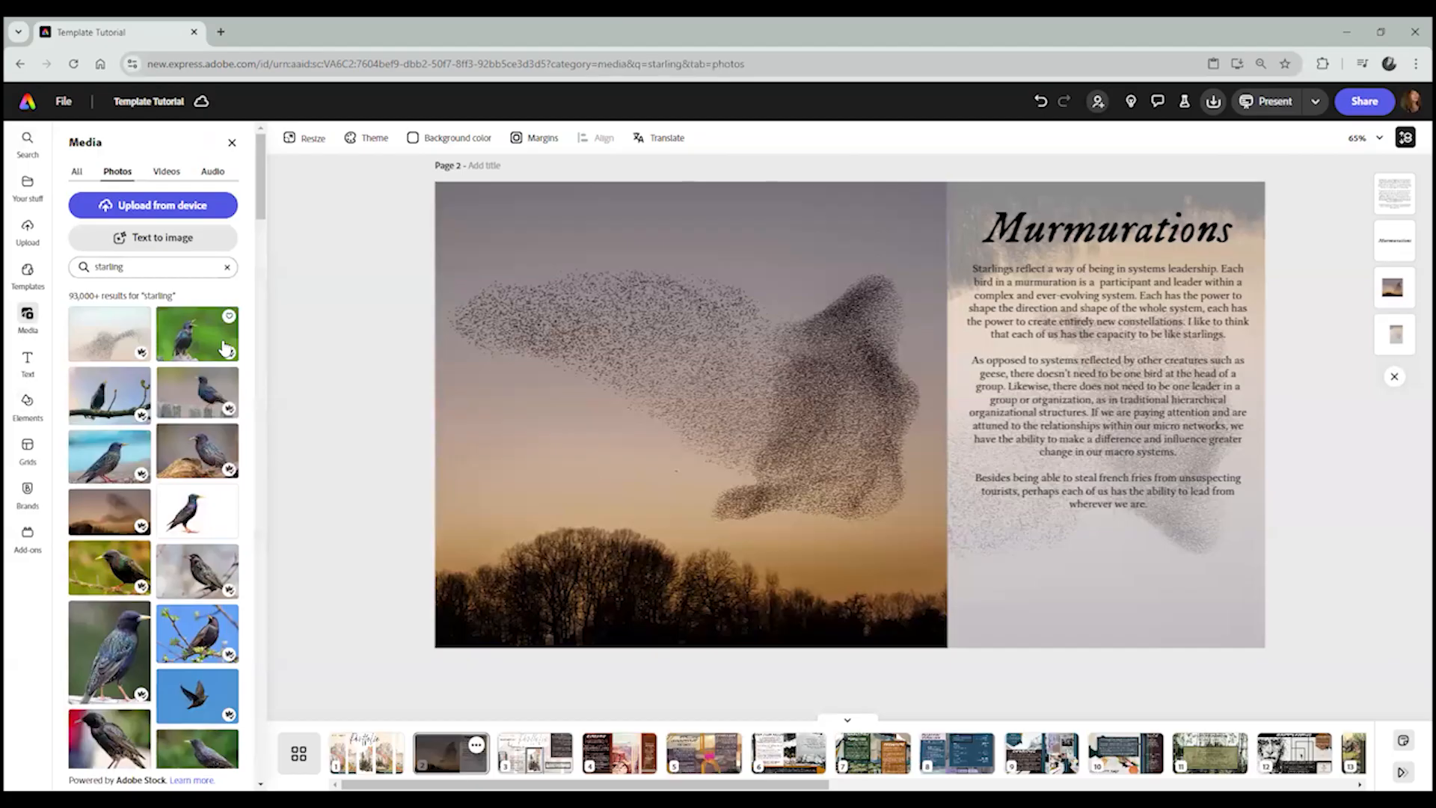
click(191, 408)
drag(678, 456, 653, 440)
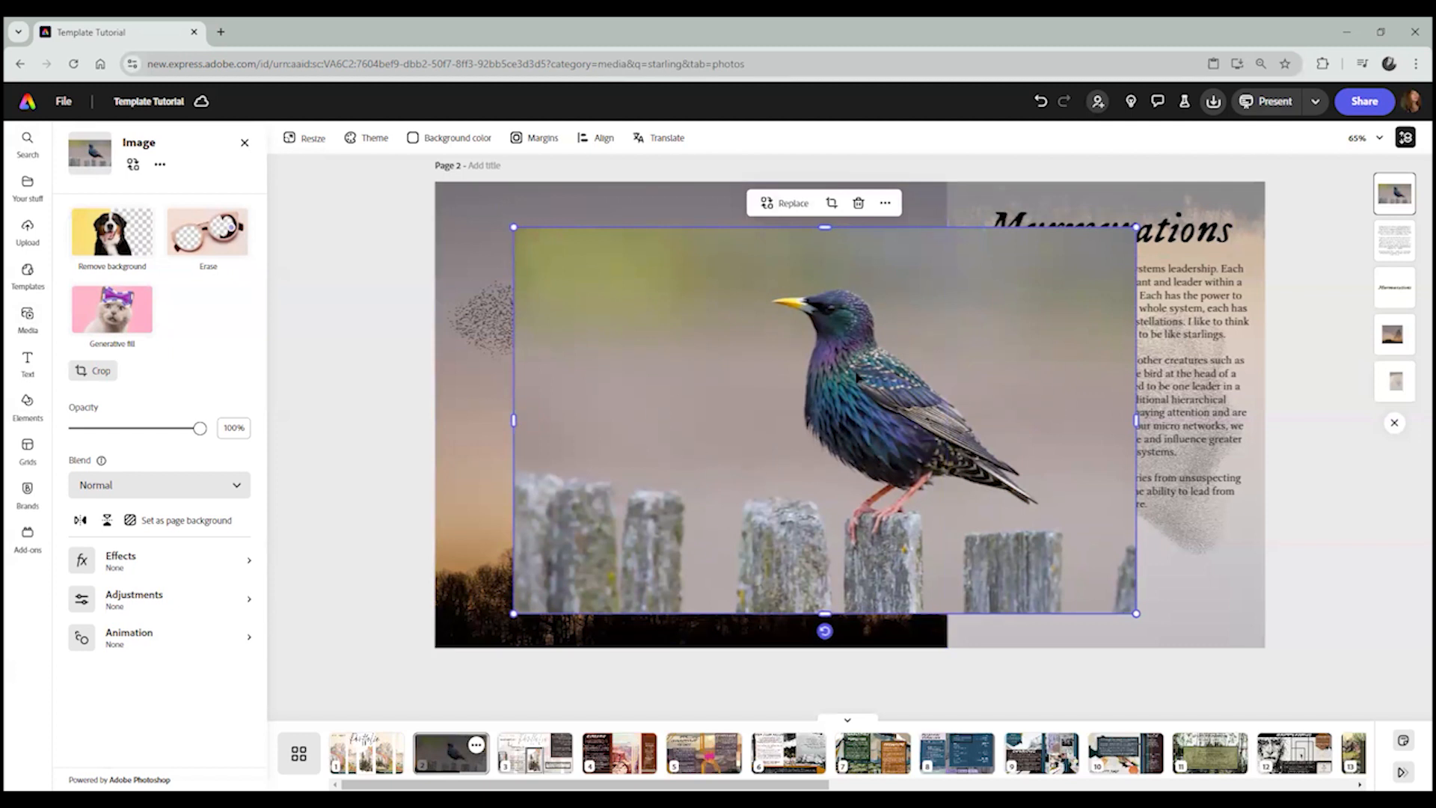
Remove the background from the starling photo and move the cut-out bird down across the seam between the two murmuration photos.
click(109, 239)
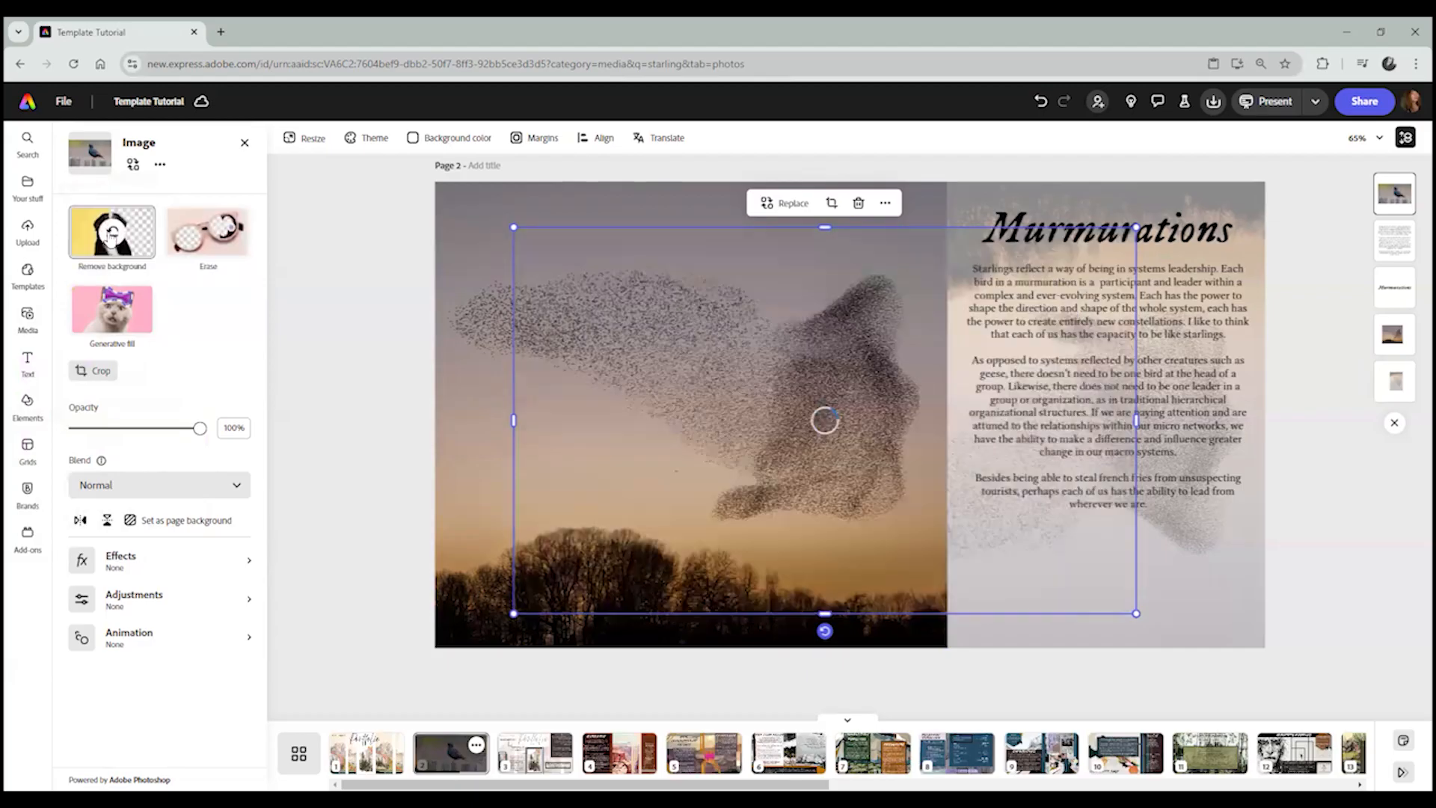
drag(906, 396, 895, 459)
mouse_move(914, 507)
mouse_down()
mouse_move(942, 472)
mouse_move(921, 527)
mouse_move(934, 500)
mouse_up()
drag(919, 584, 919, 584)
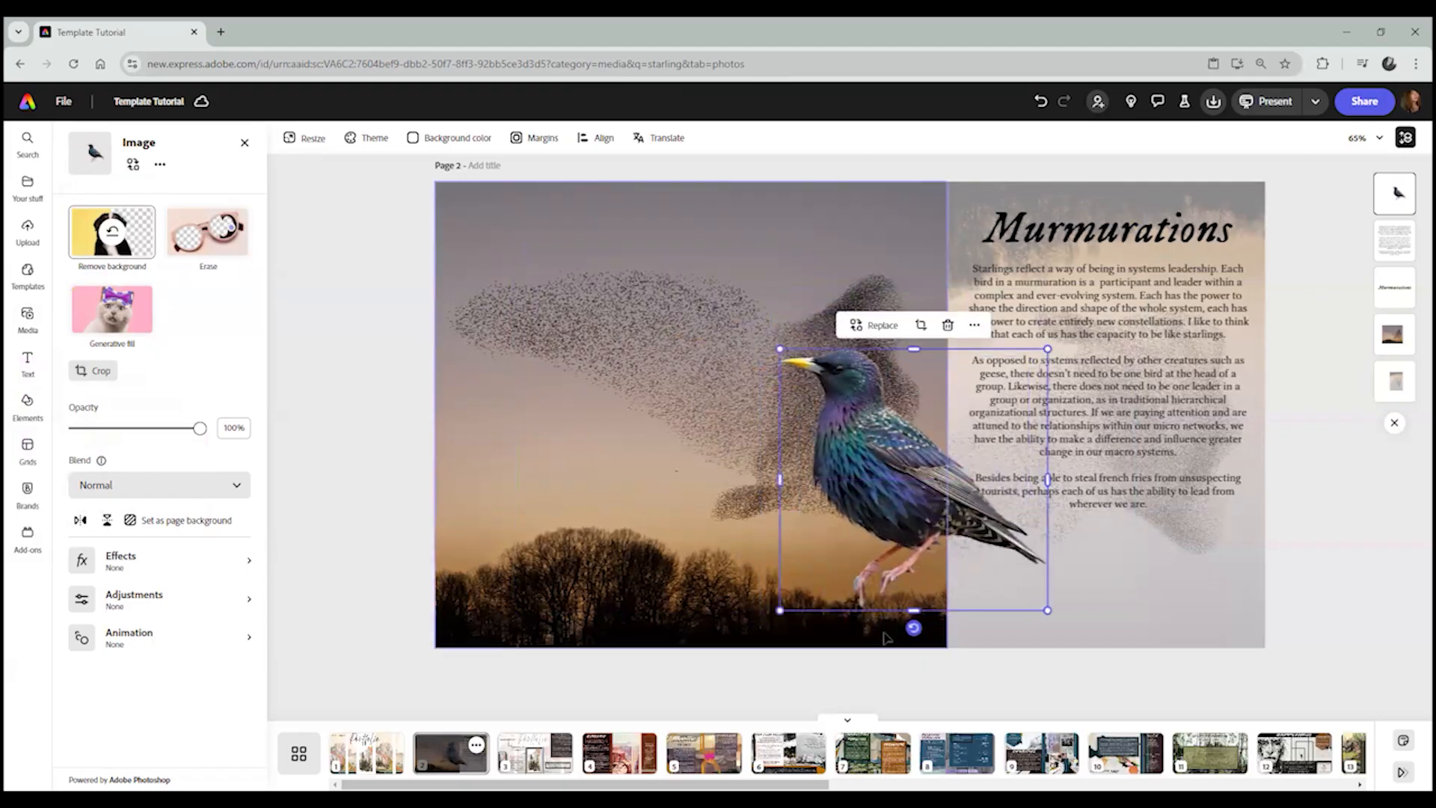
drag(850, 474, 852, 493)
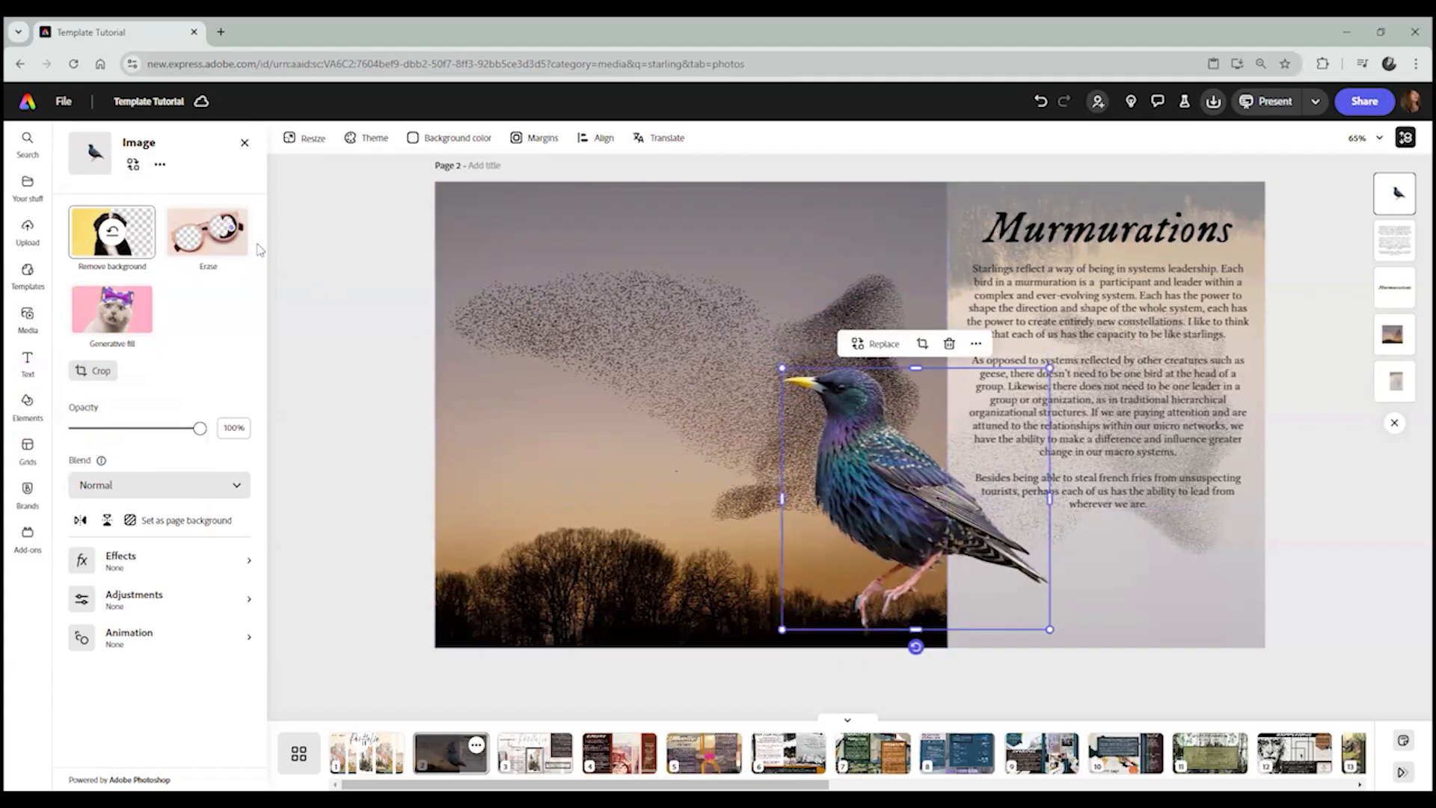
Restore the wooden post under the starling's feet with the Quick selection brush and apply the result.
click(227, 236)
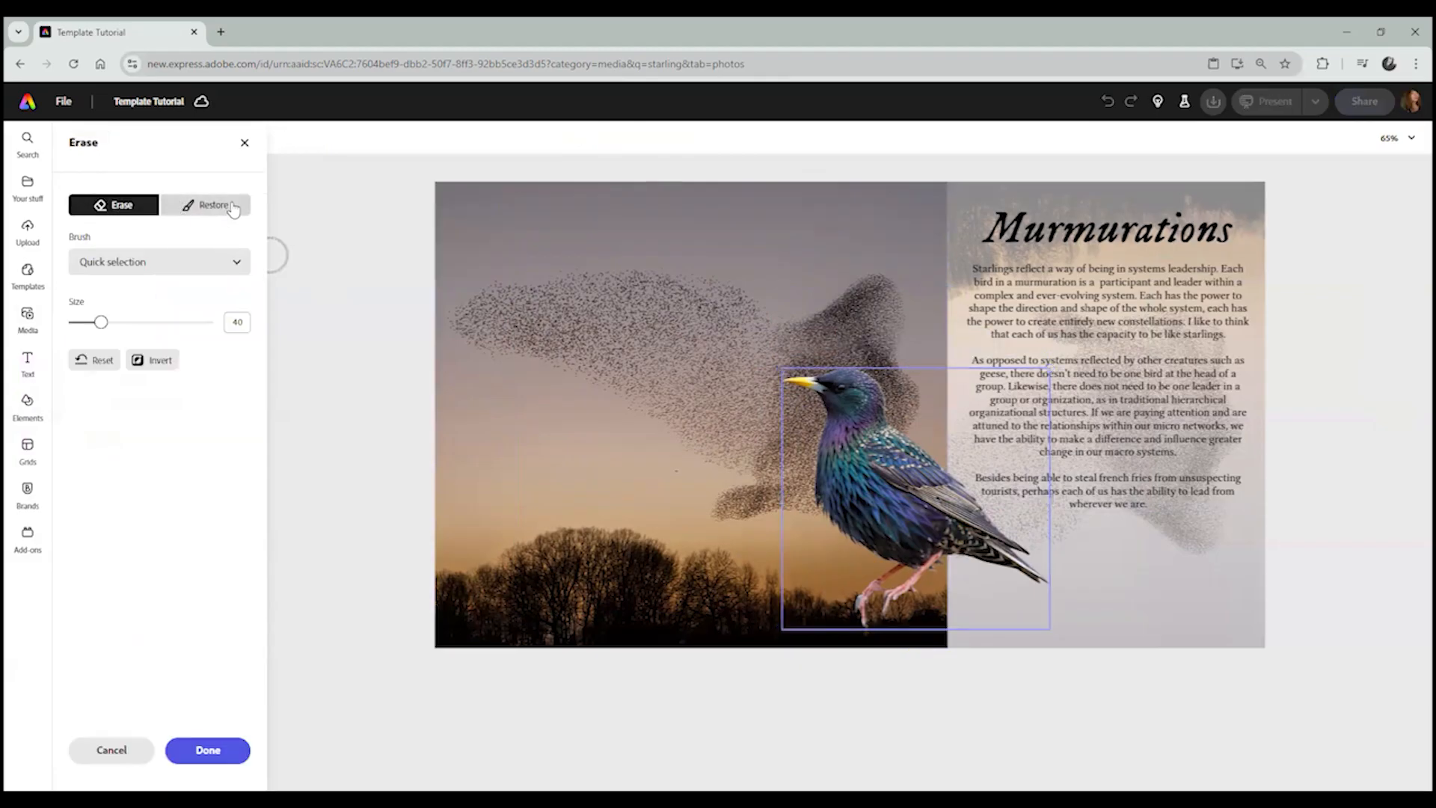
click(233, 207)
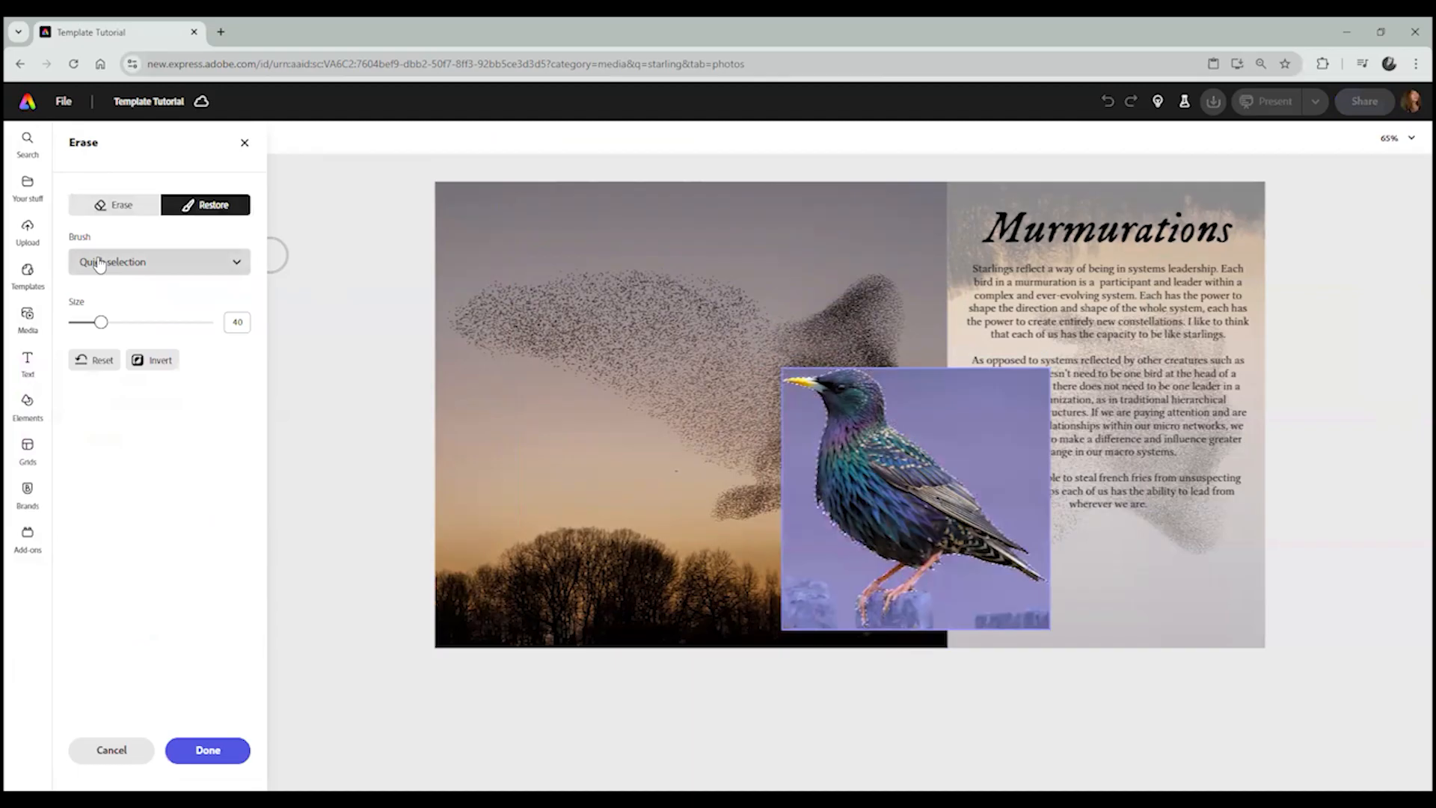
click(122, 271)
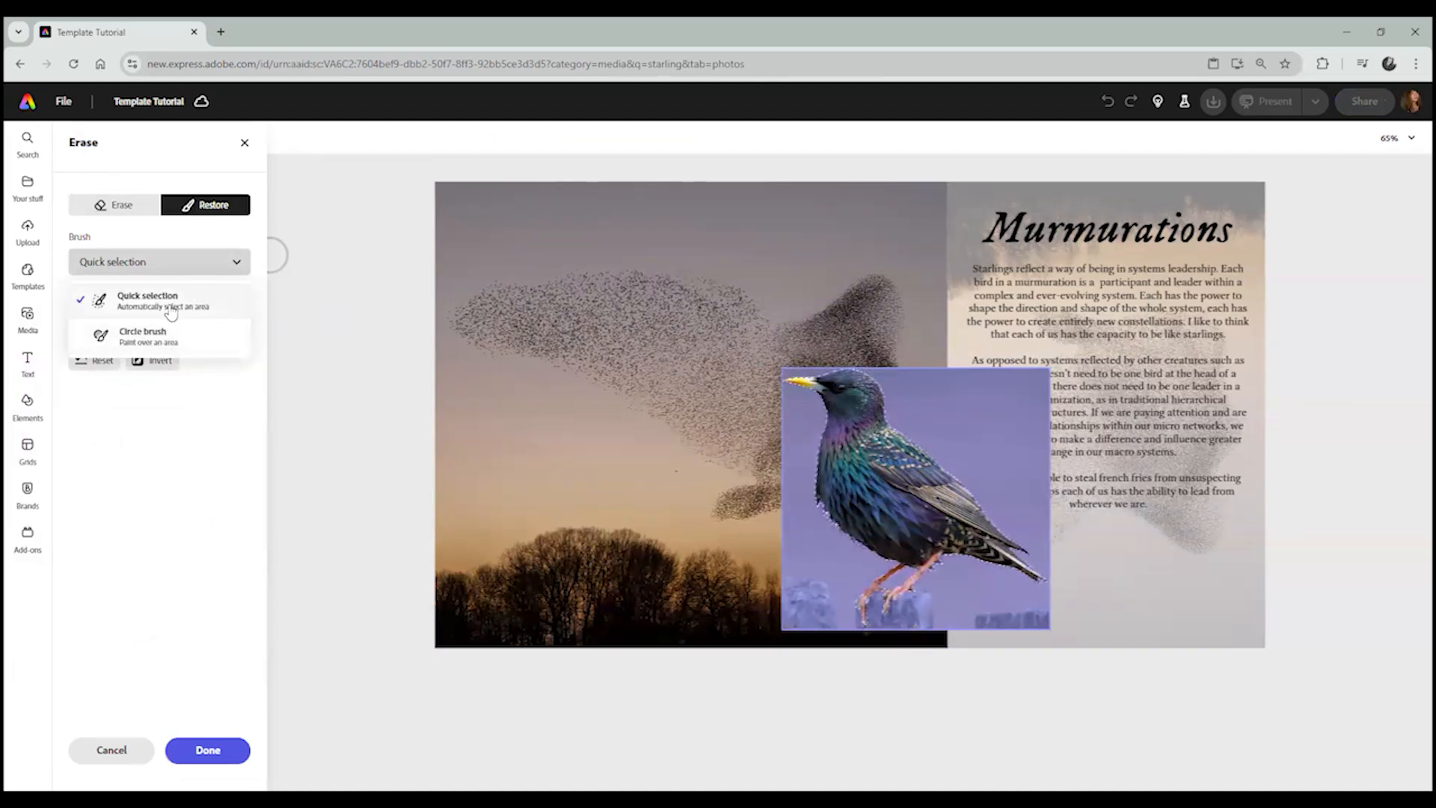
click(199, 262)
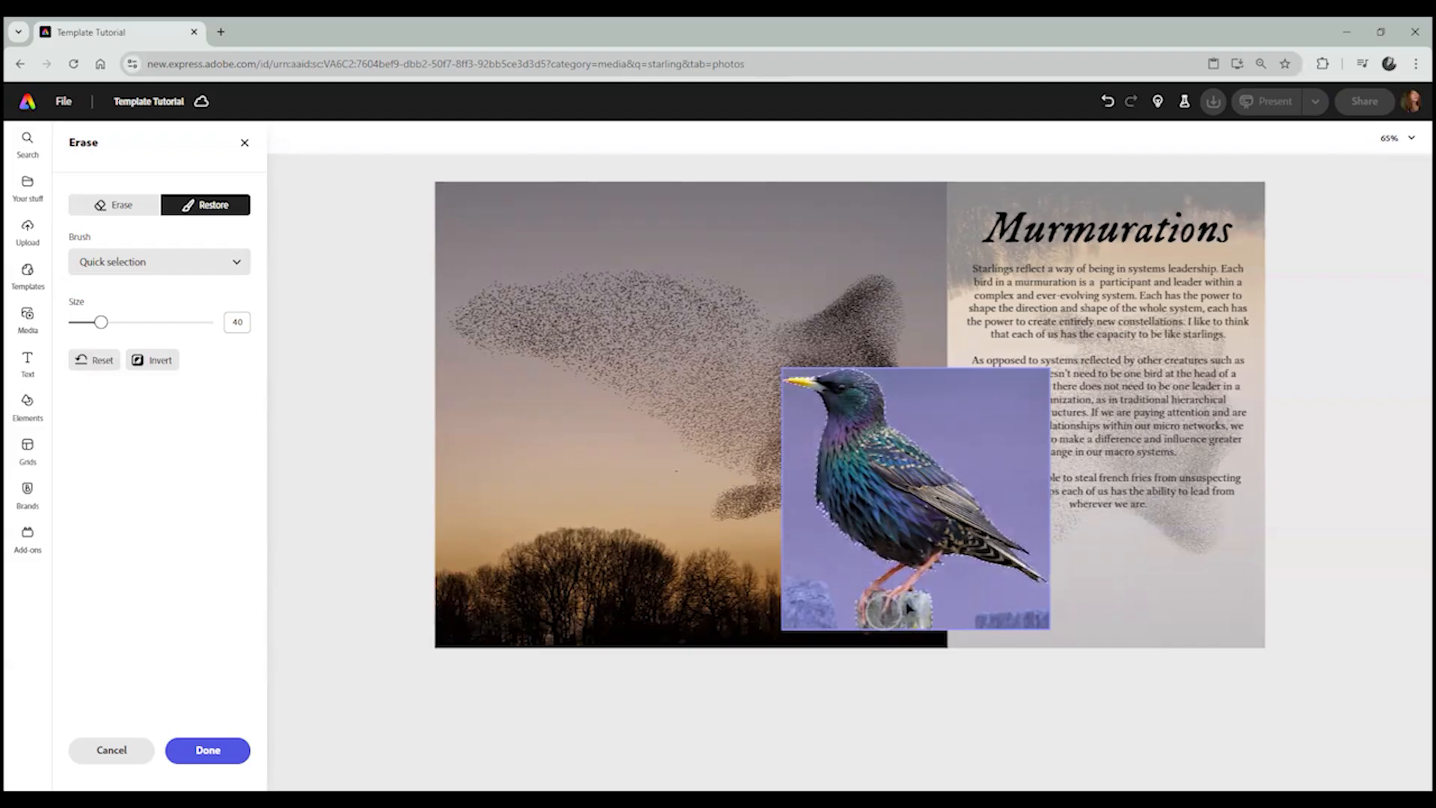
click(207, 749)
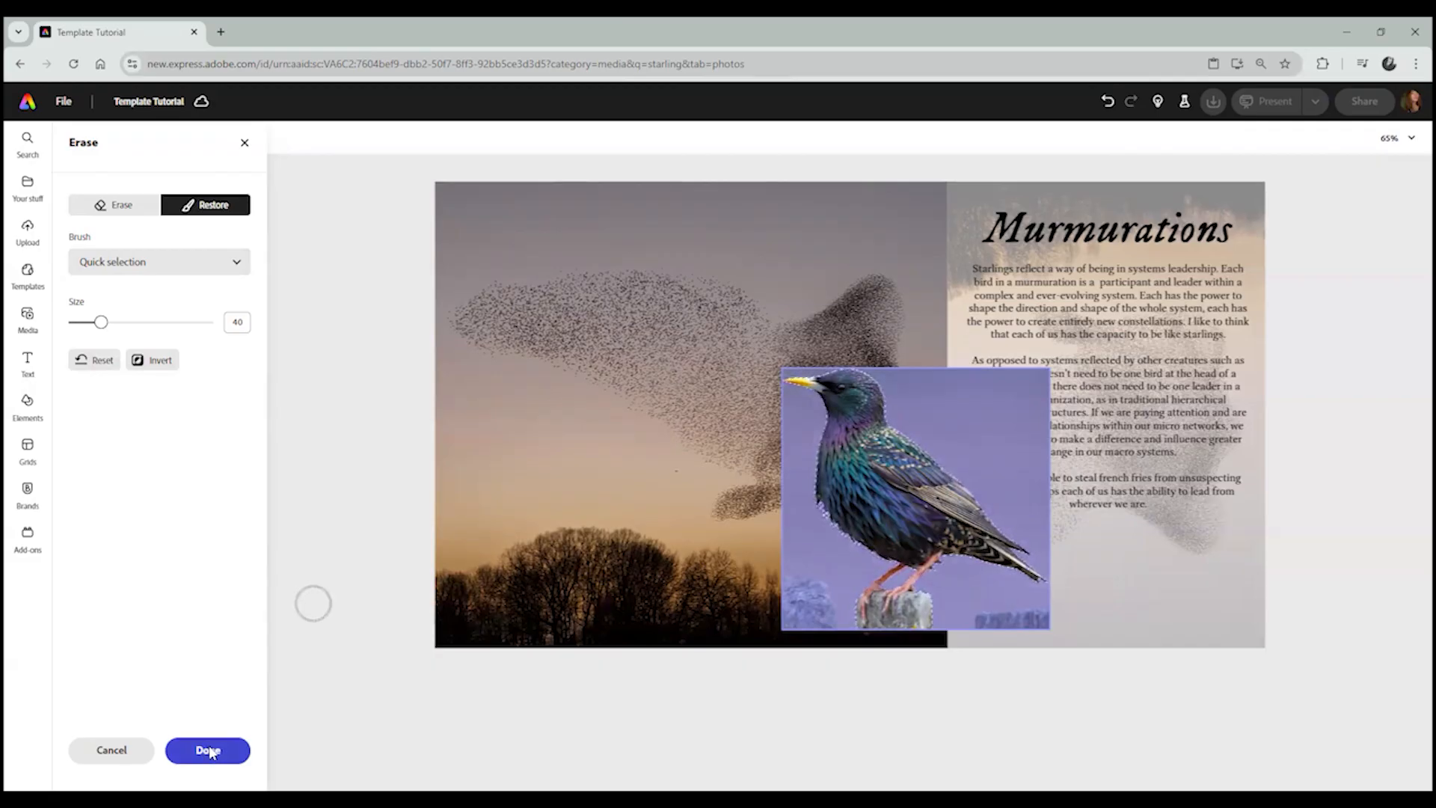
Shrink the starling and set its post on the page's bottom edge at the seam, clear of the body text.
drag(957, 487, 1002, 530)
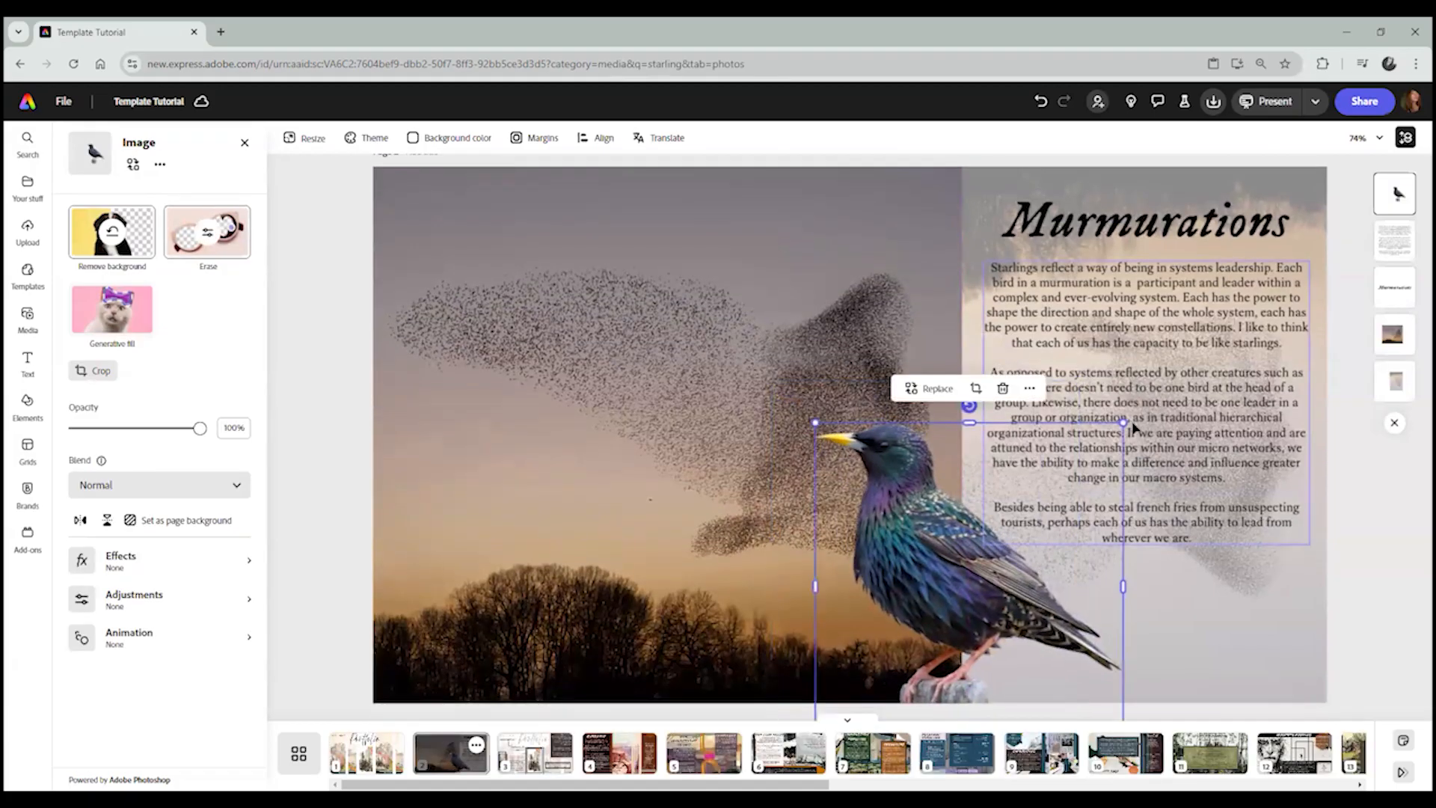
drag(1109, 440, 1023, 534)
drag(946, 627, 1004, 602)
click(1367, 552)
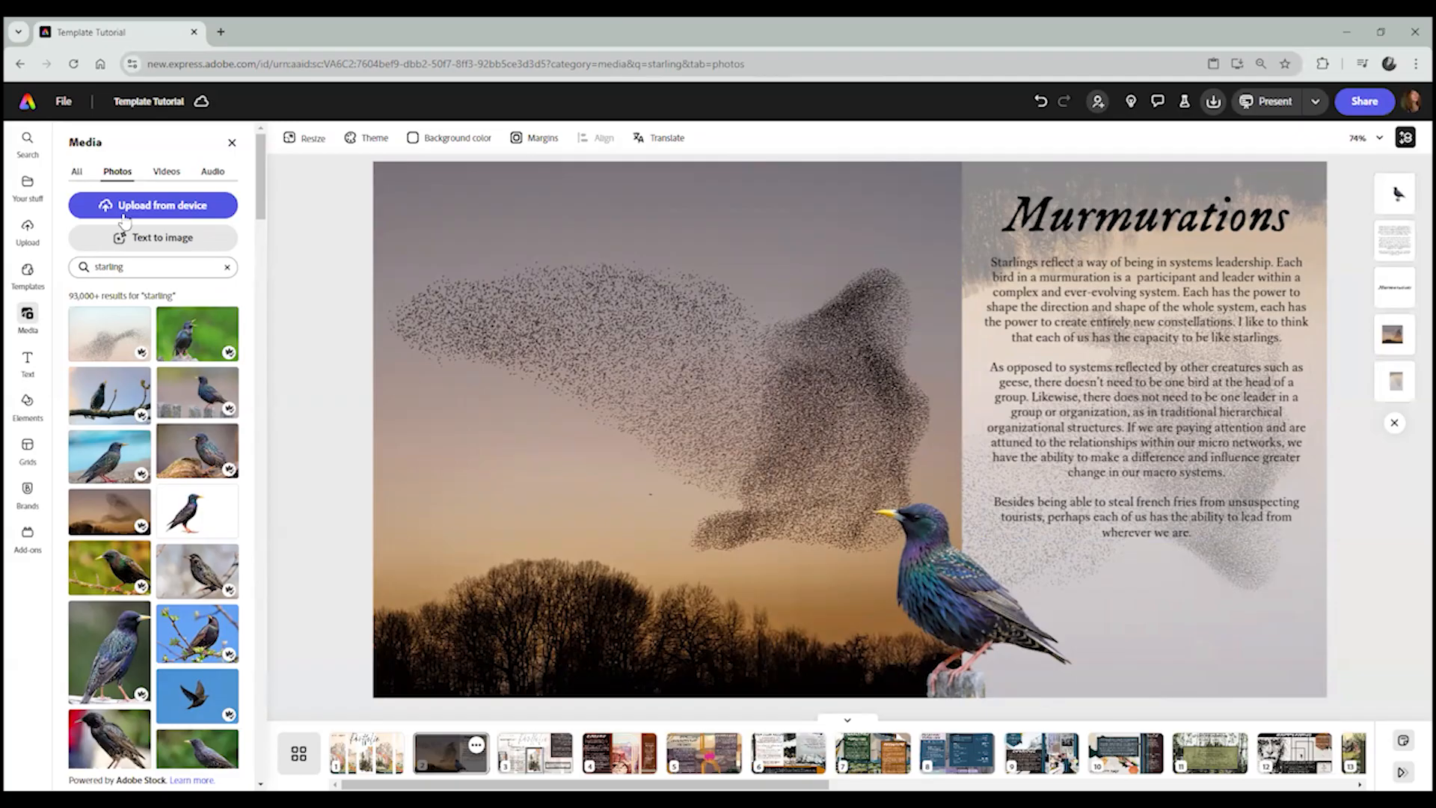
Add a solid rectangle shape and enlarge it over the faded photo until it covers the title and all the body text.
click(22, 419)
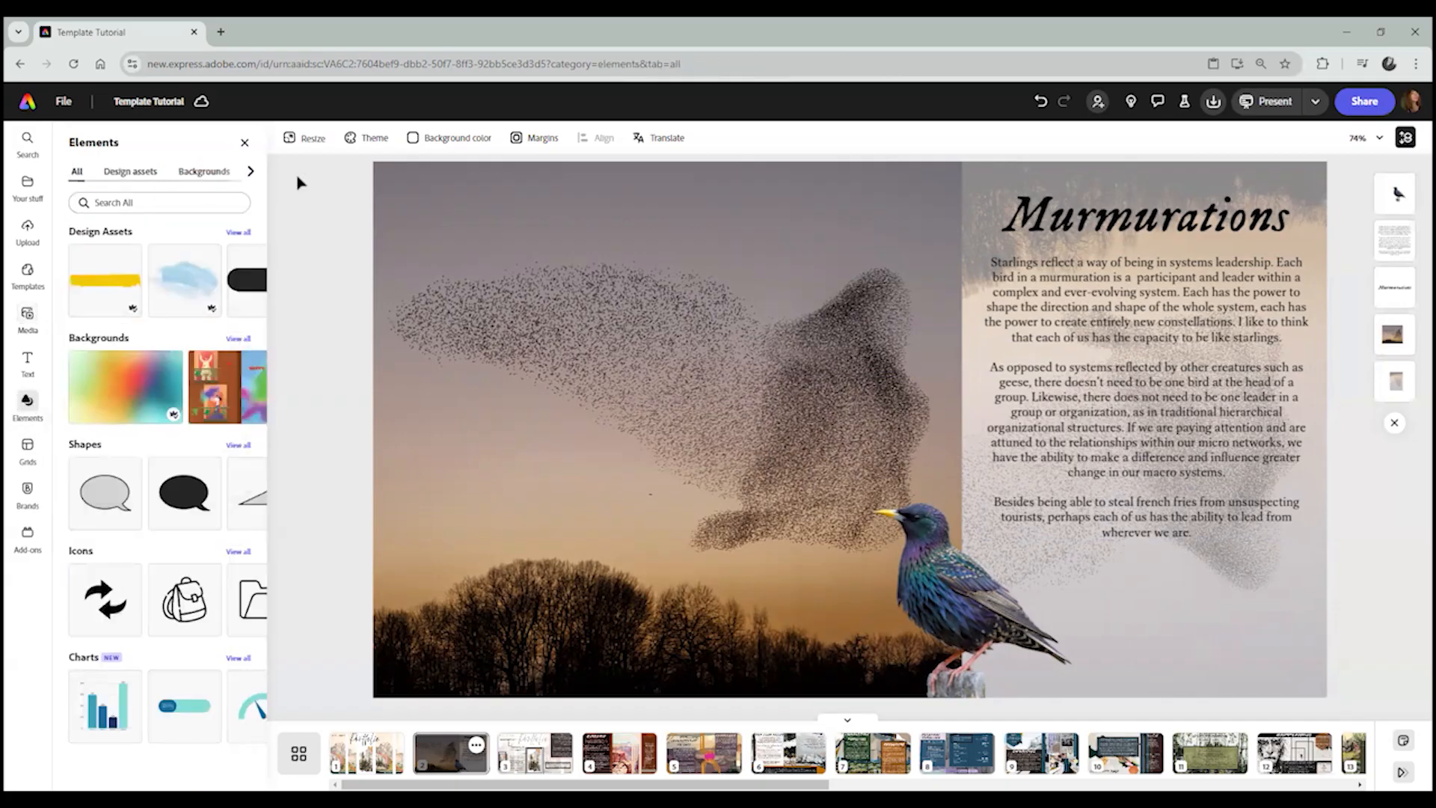
click(238, 446)
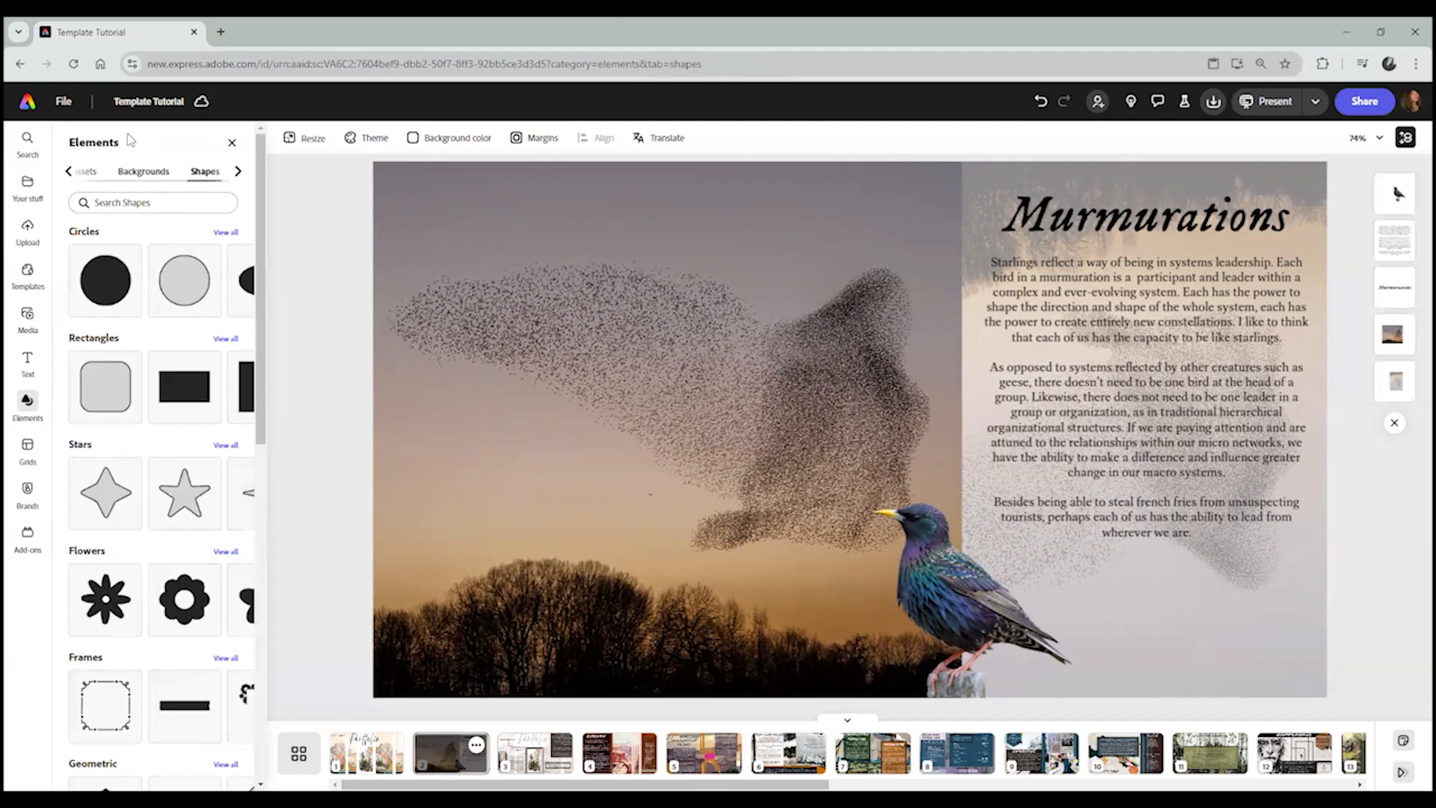
scroll(184, 418, down, 3)
scroll(185, 400, up, 3)
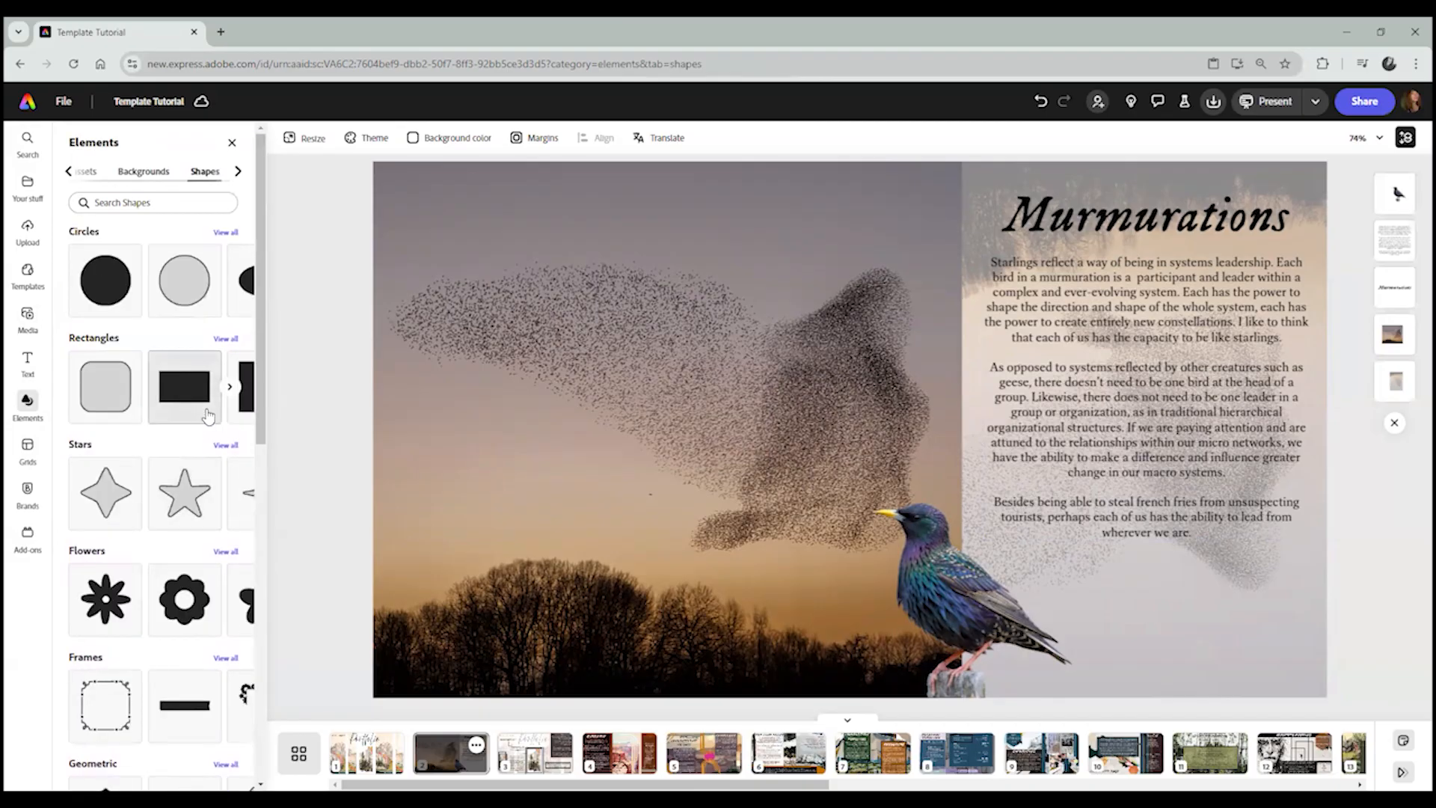
click(208, 416)
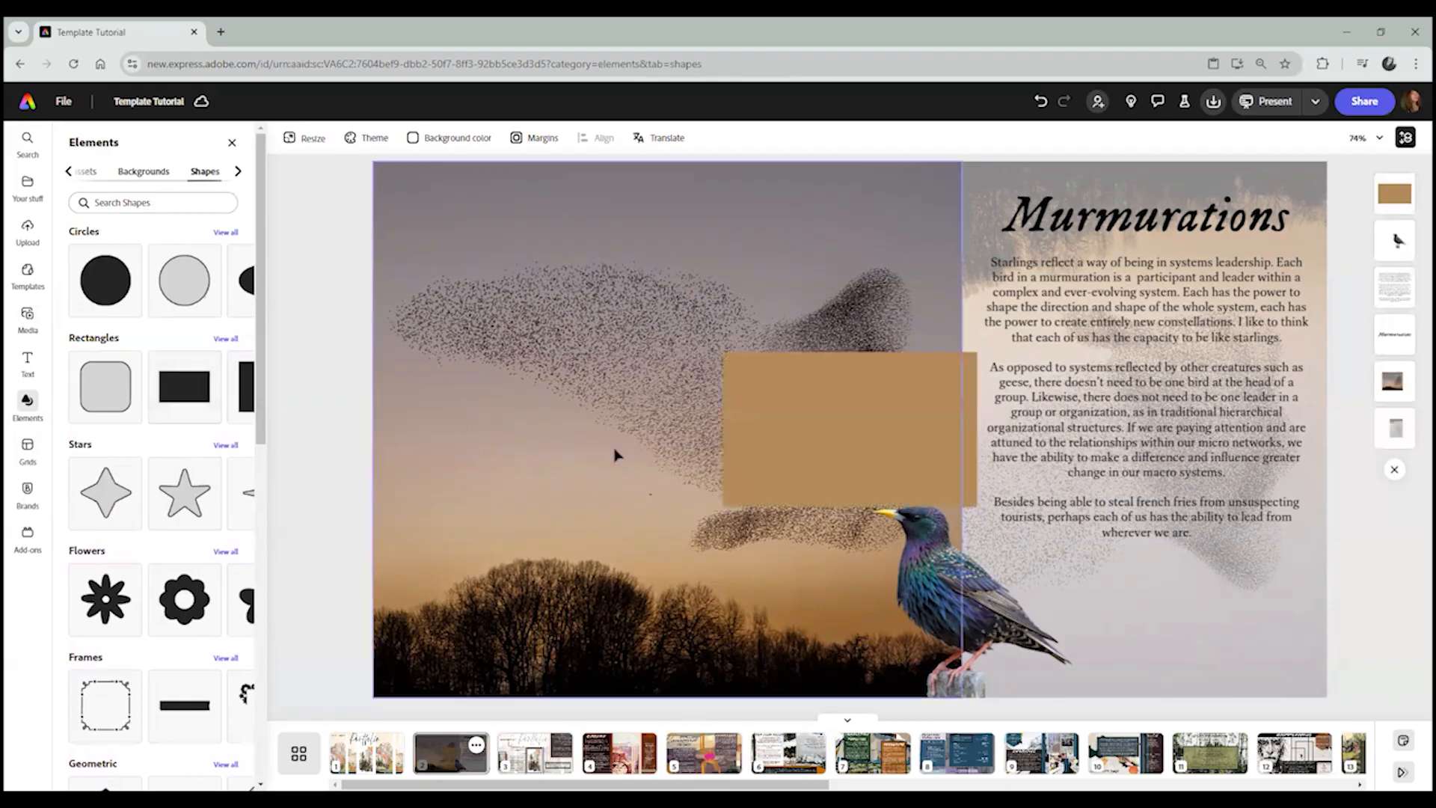
drag(836, 432, 1084, 245)
drag(1234, 256, 1318, 256)
drag(1155, 476, 1156, 555)
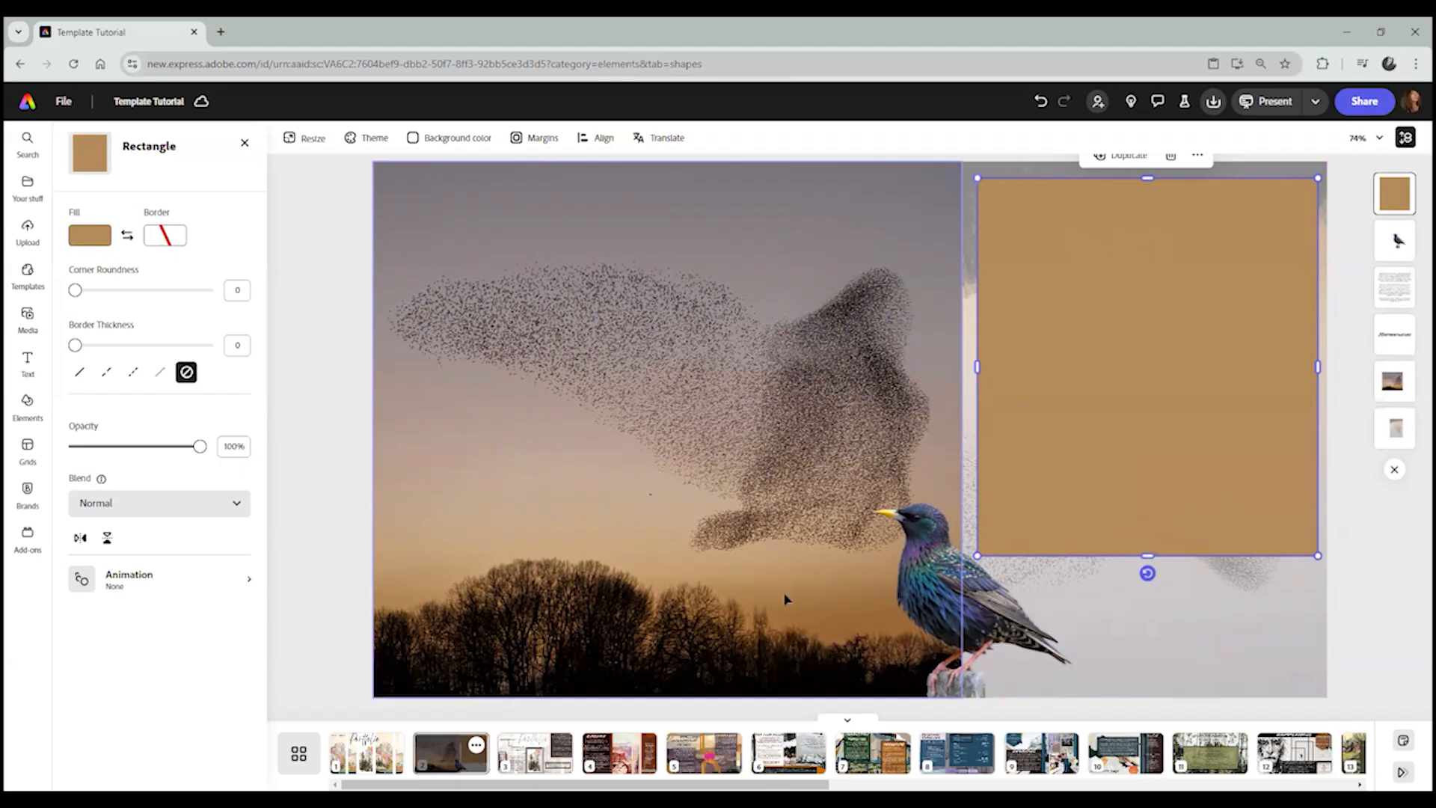
Fill the rectangle with the orange-brown #A27844 sampled from the sunset sky just above the trees.
click(93, 238)
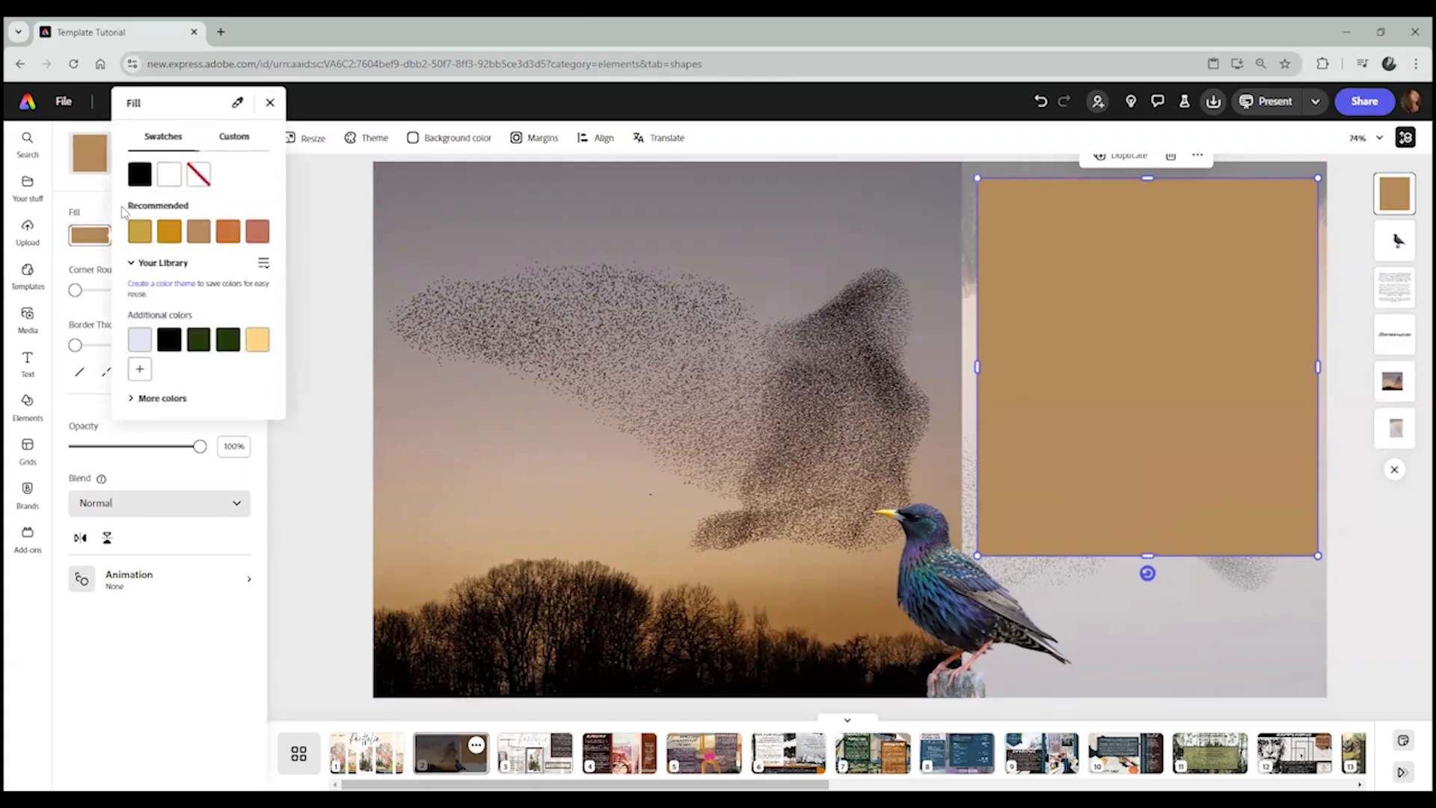
click(234, 142)
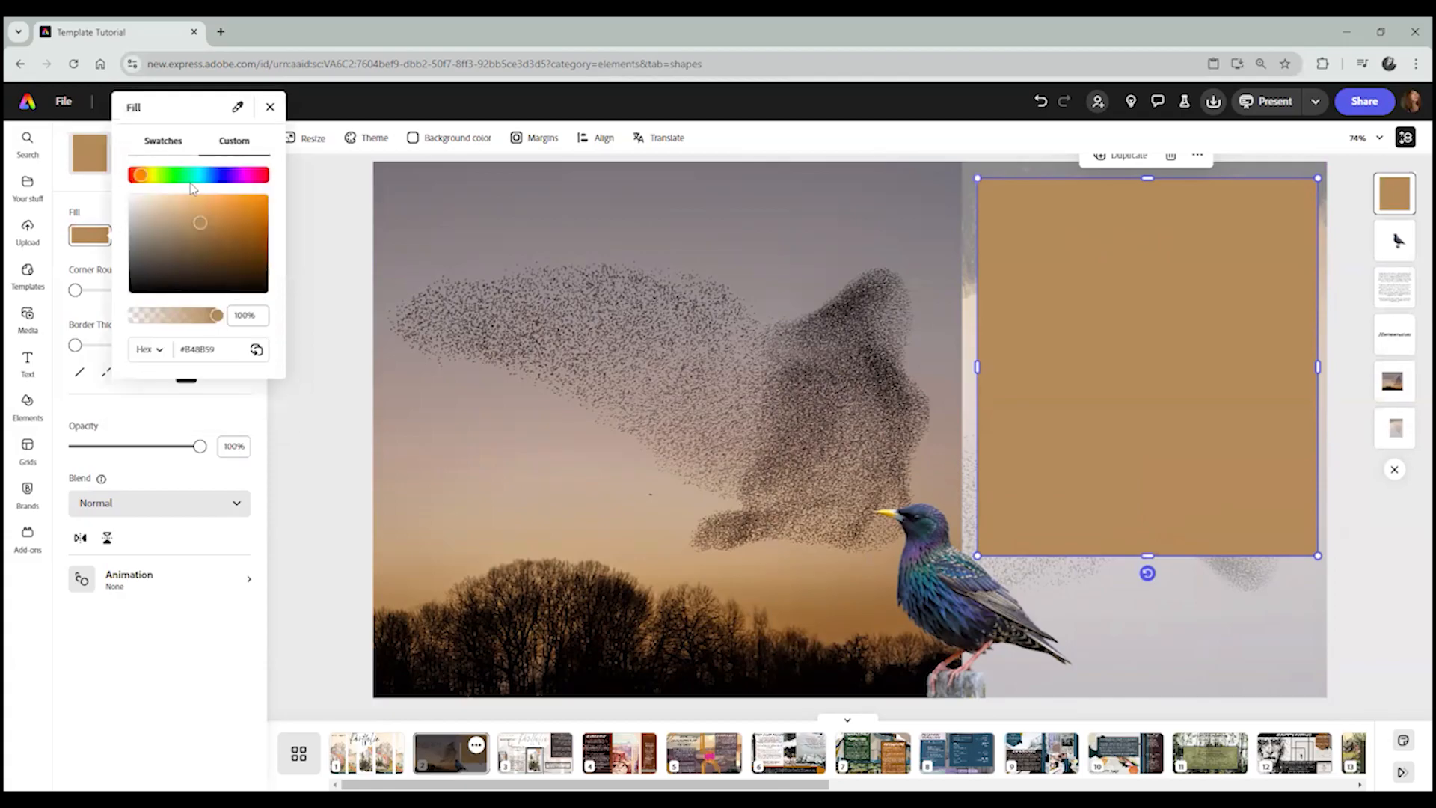
click(239, 109)
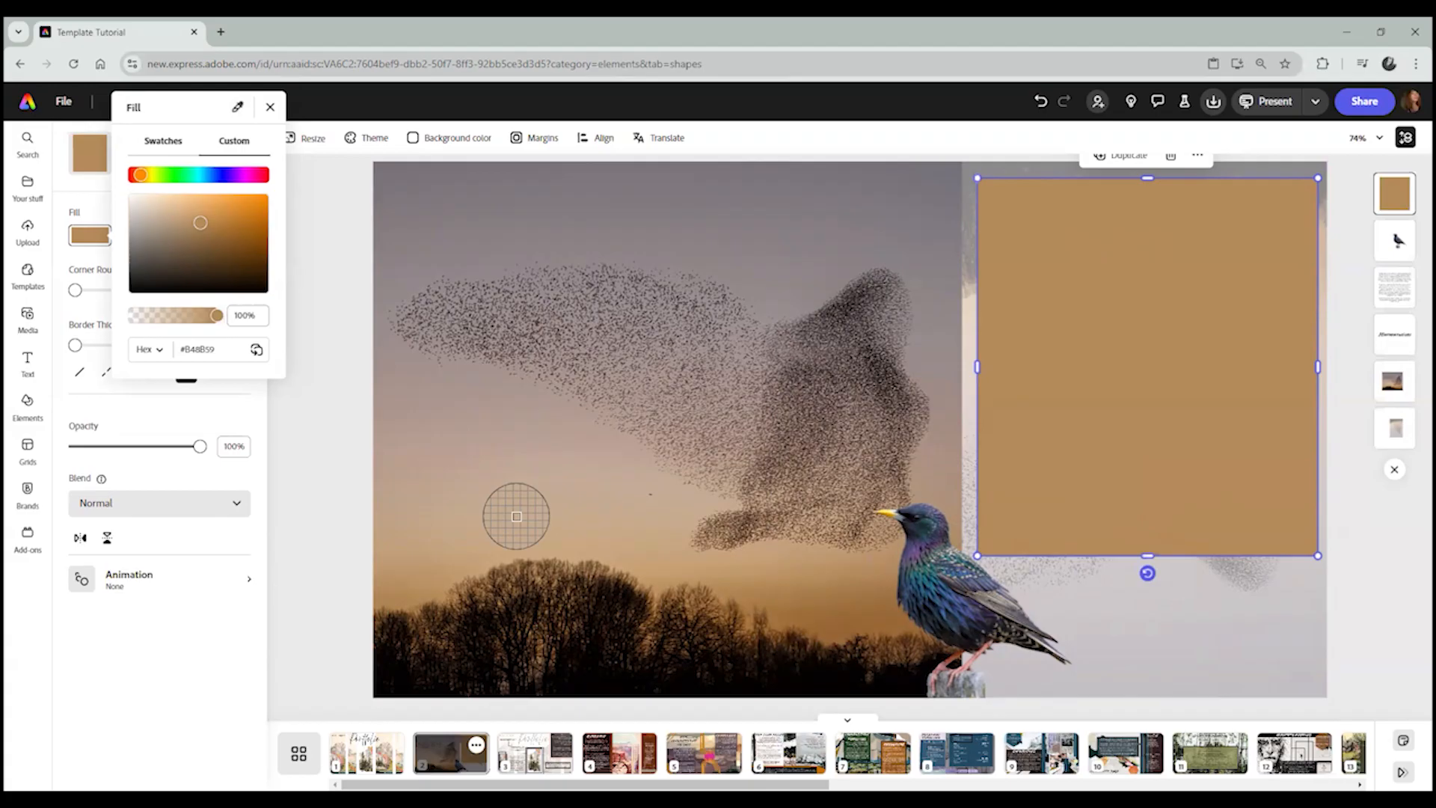
click(456, 405)
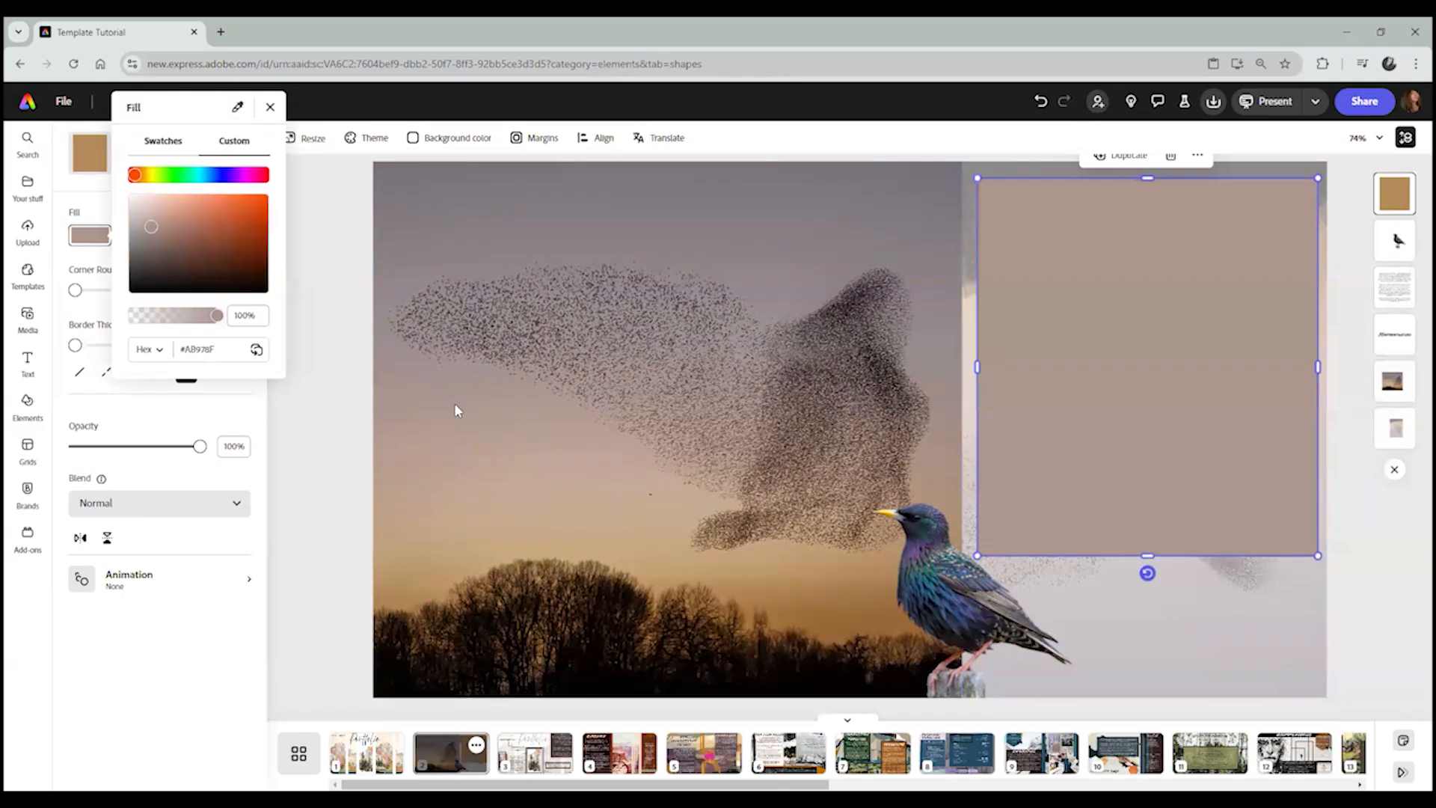
click(237, 107)
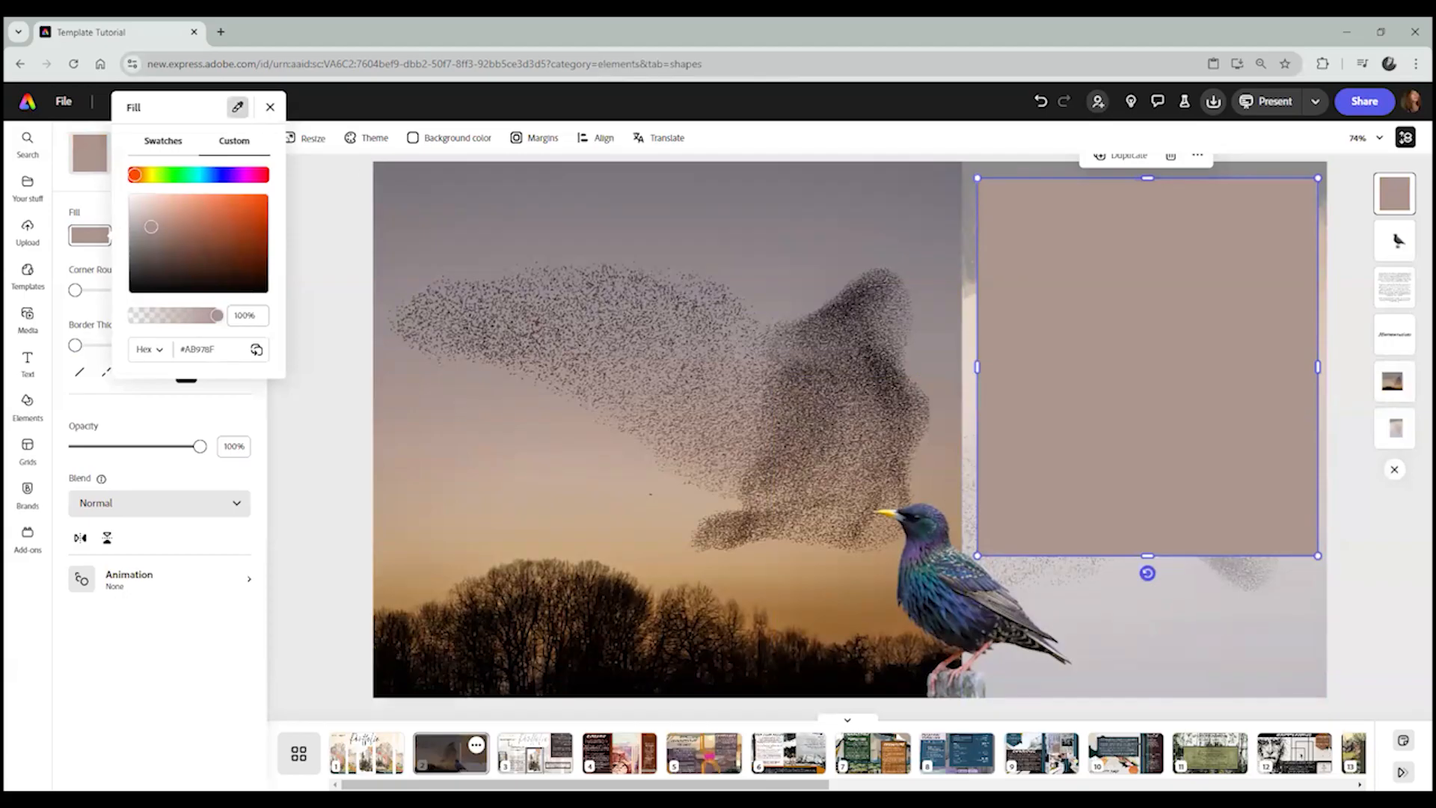
click(838, 569)
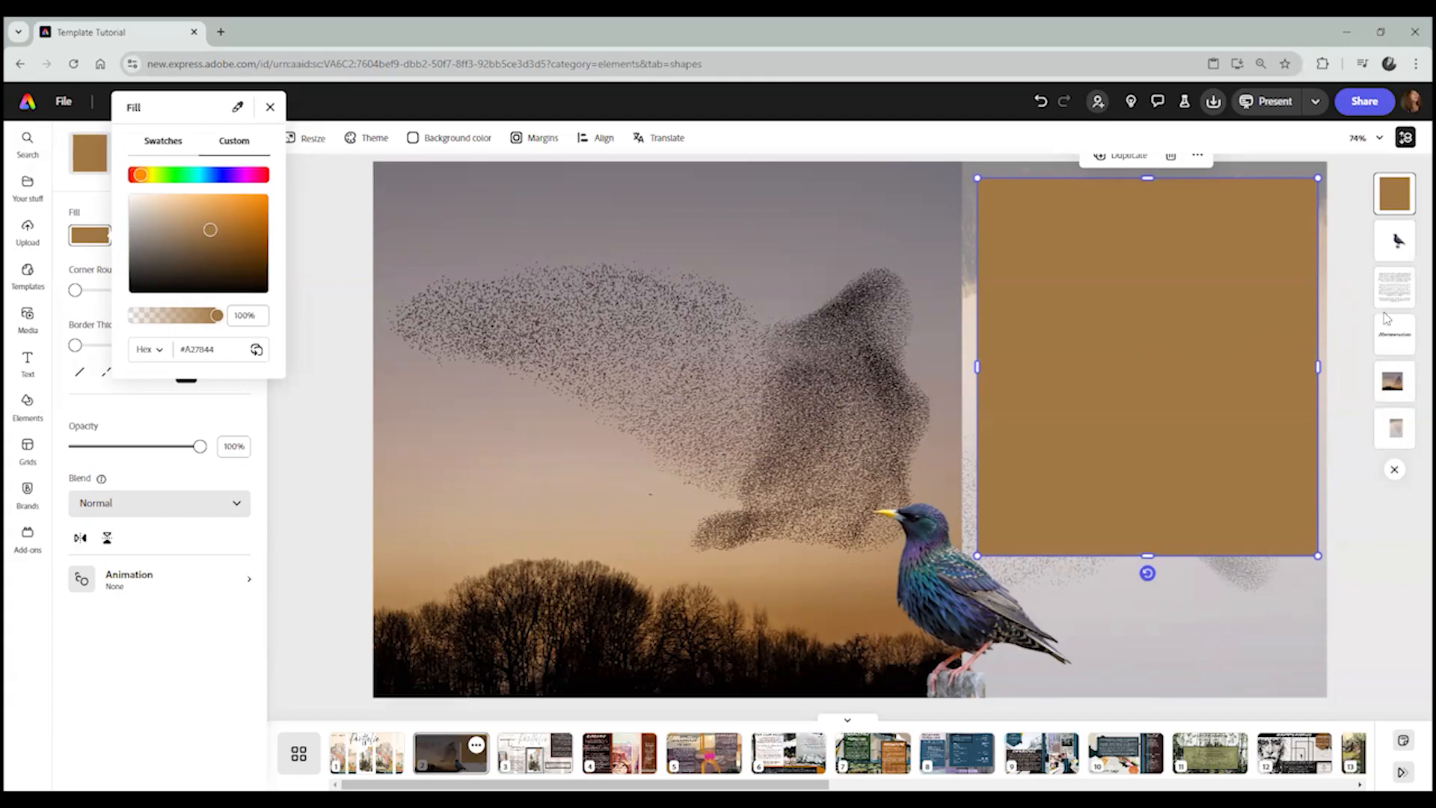
Place the rectangle layer behind the title and body text and lower its opacity to 46%.
click(1388, 181)
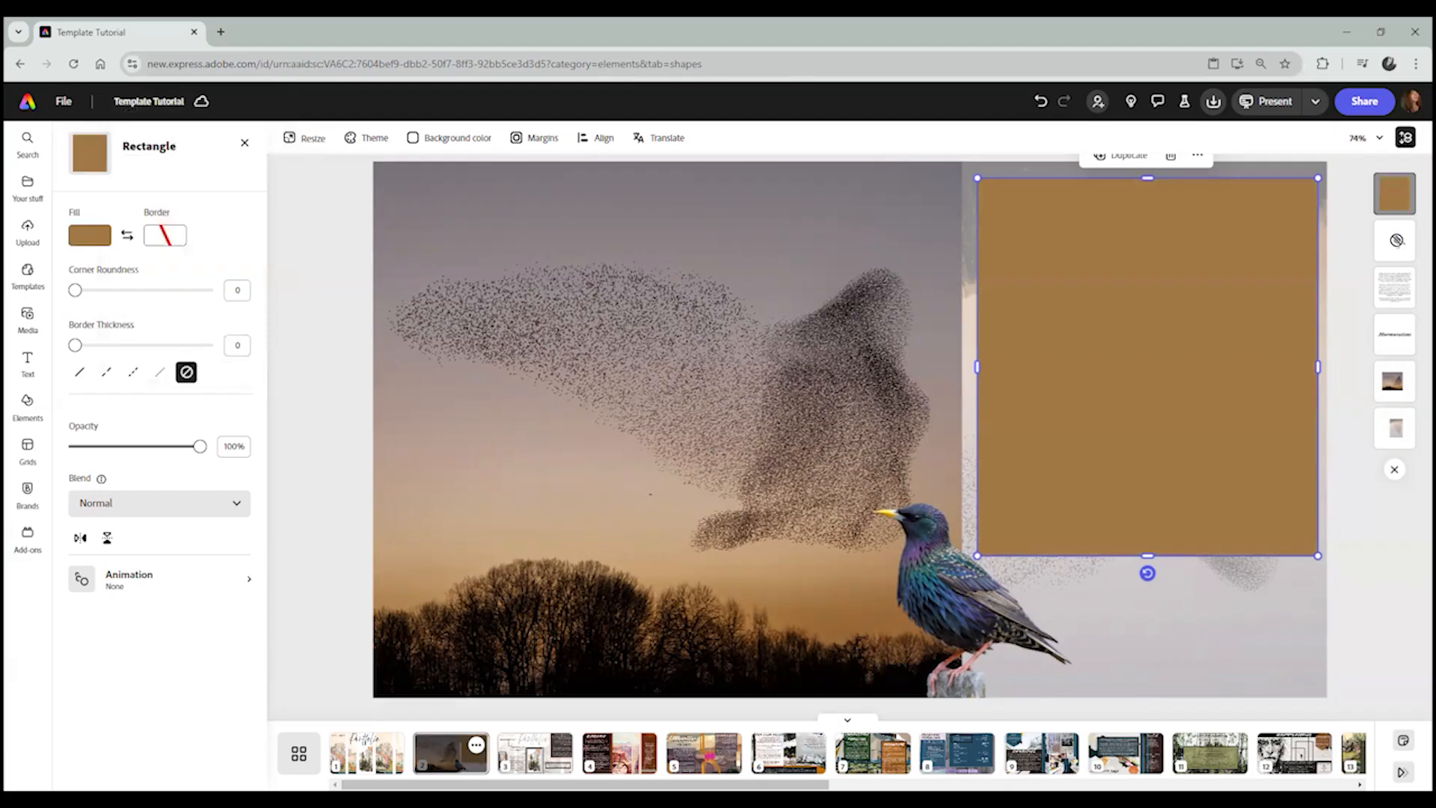
drag(1394, 193, 1395, 342)
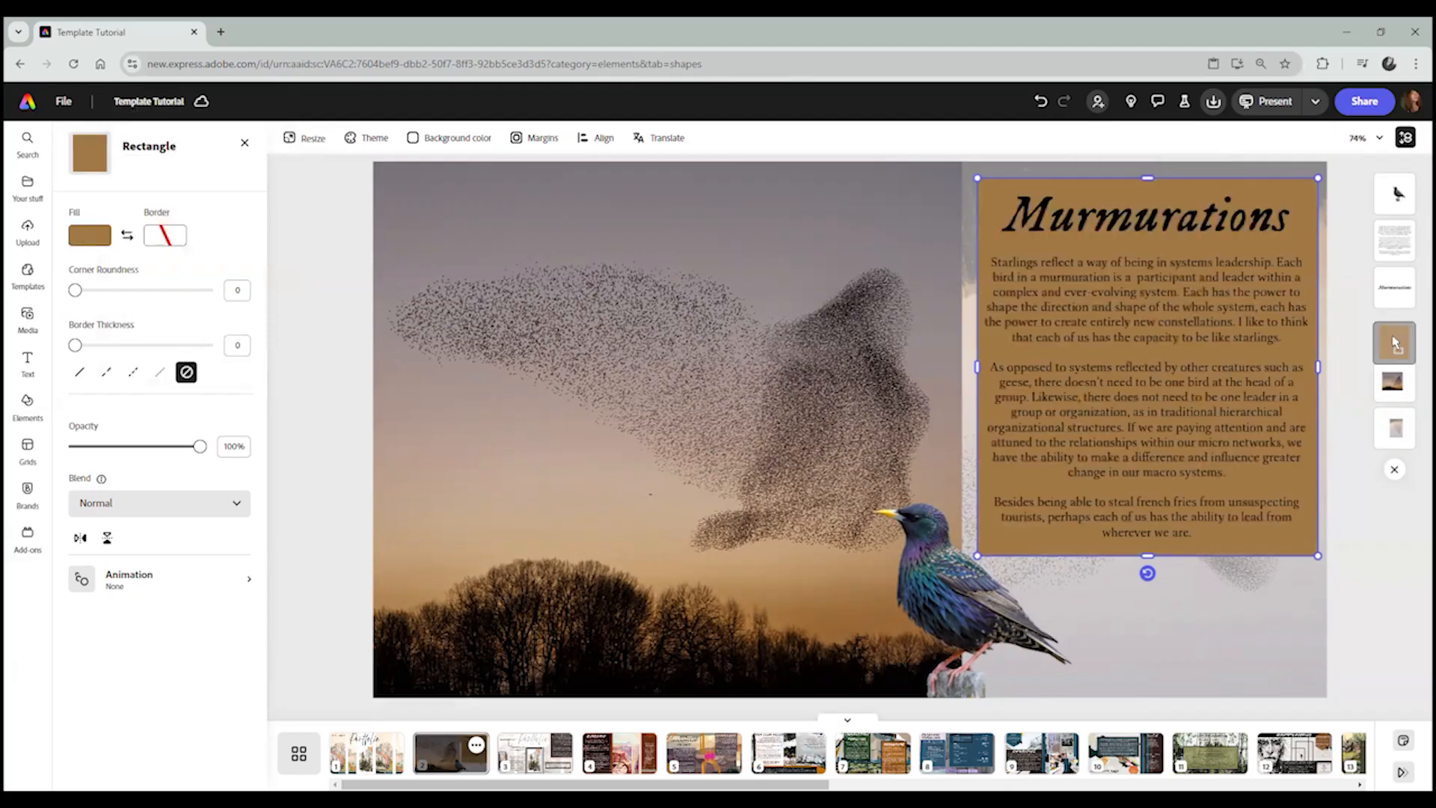
click(1391, 331)
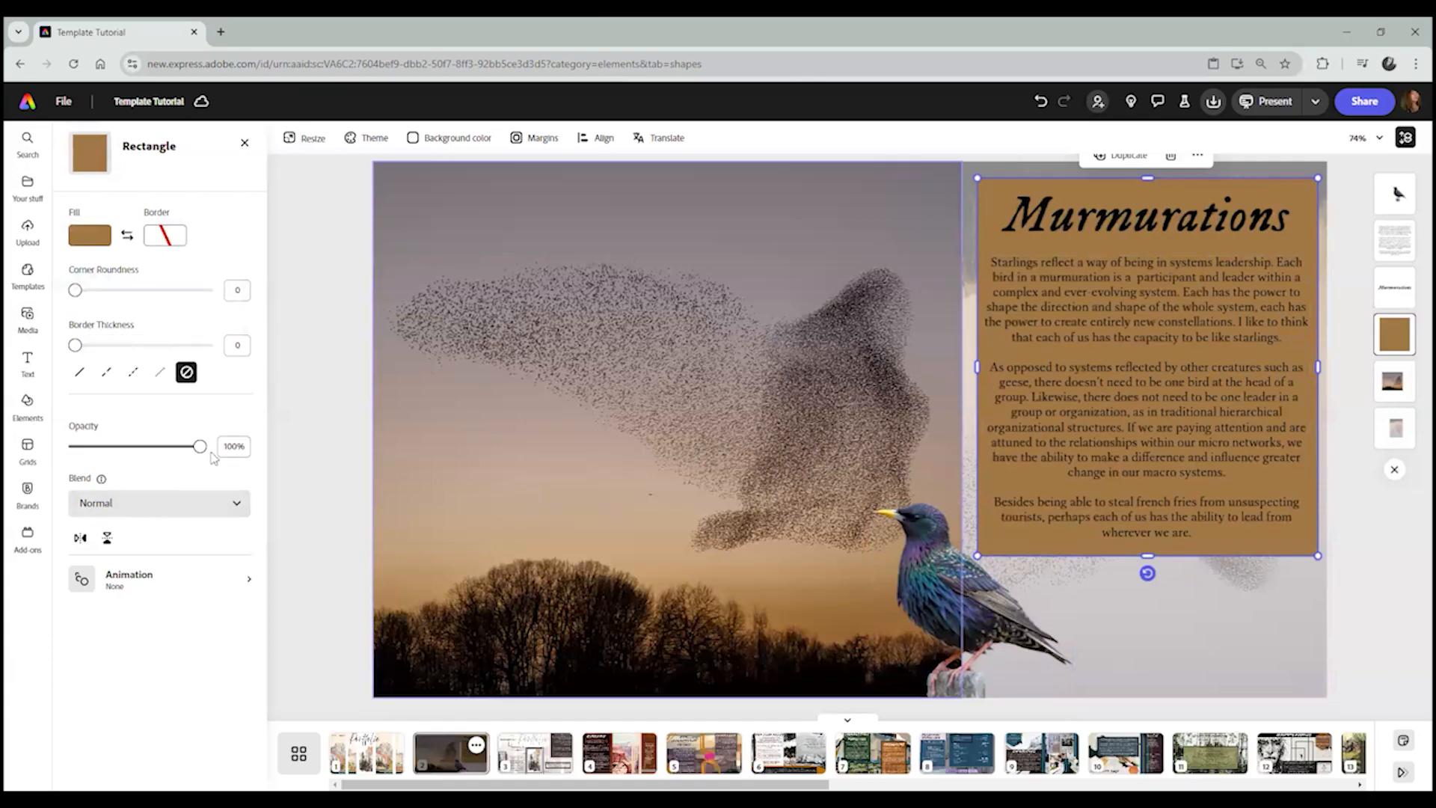
drag(199, 446, 131, 438)
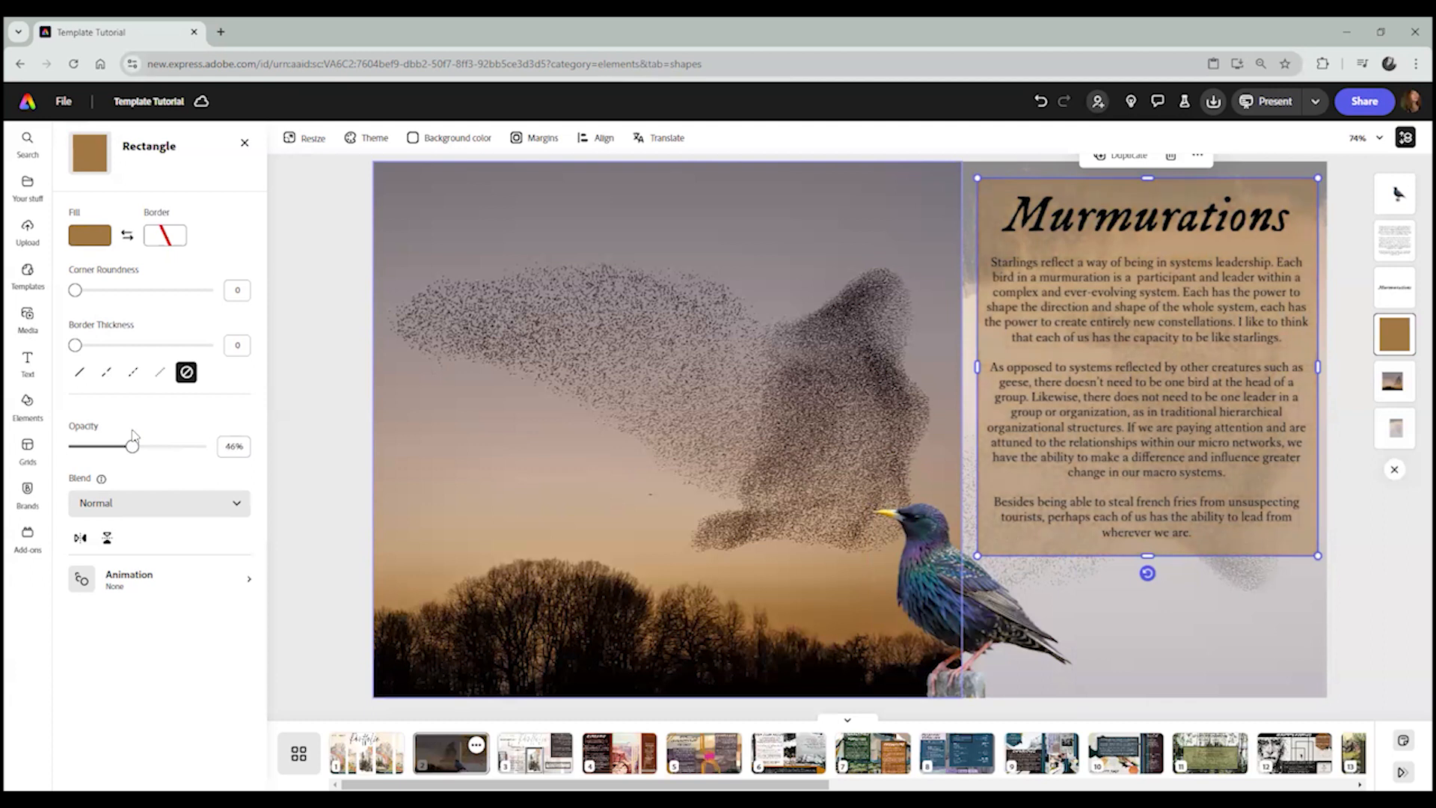
click(1369, 546)
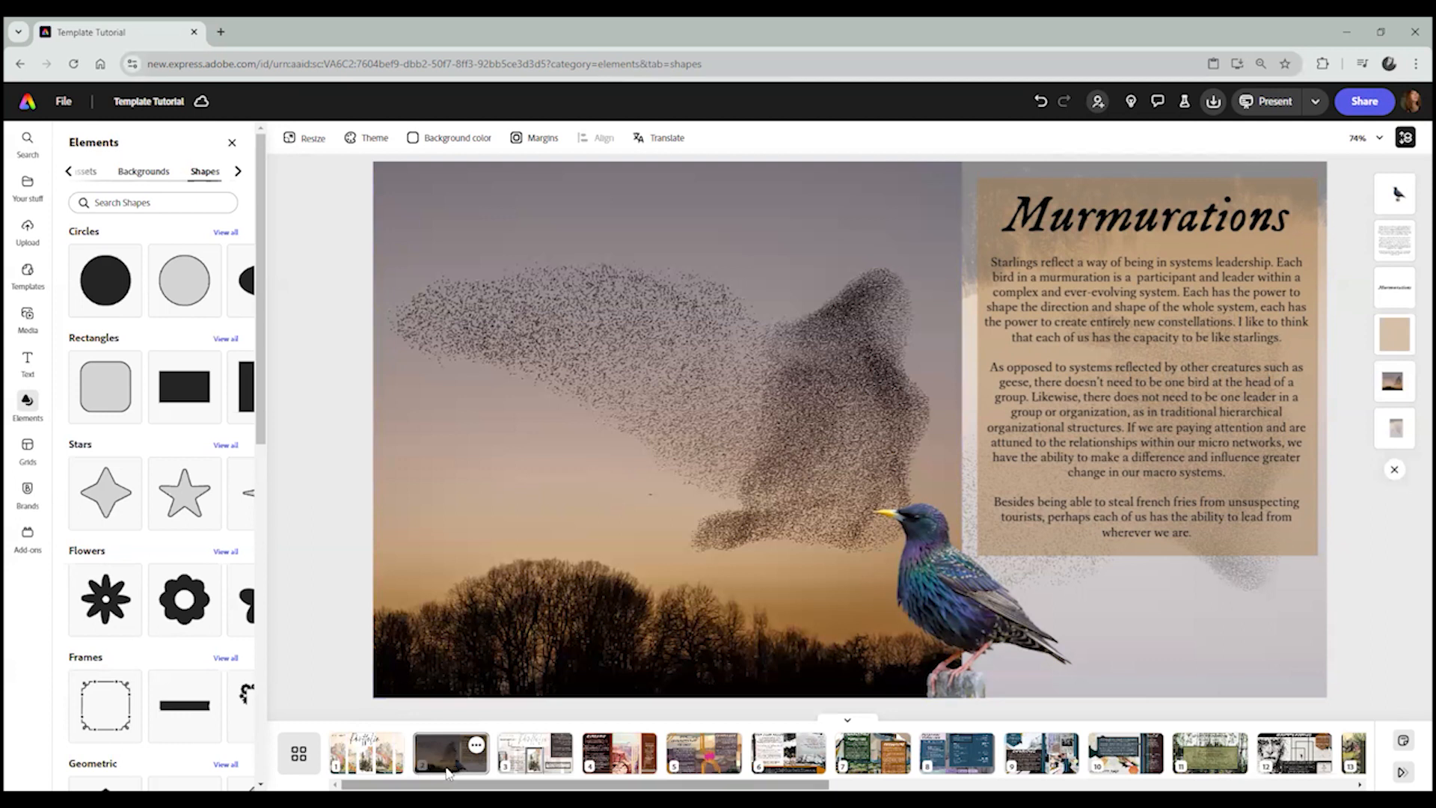
Move the Murmurations page to position 15 in the presentation and open page 6 with the Completion Timeline and Resources.
drag(448, 753, 1289, 769)
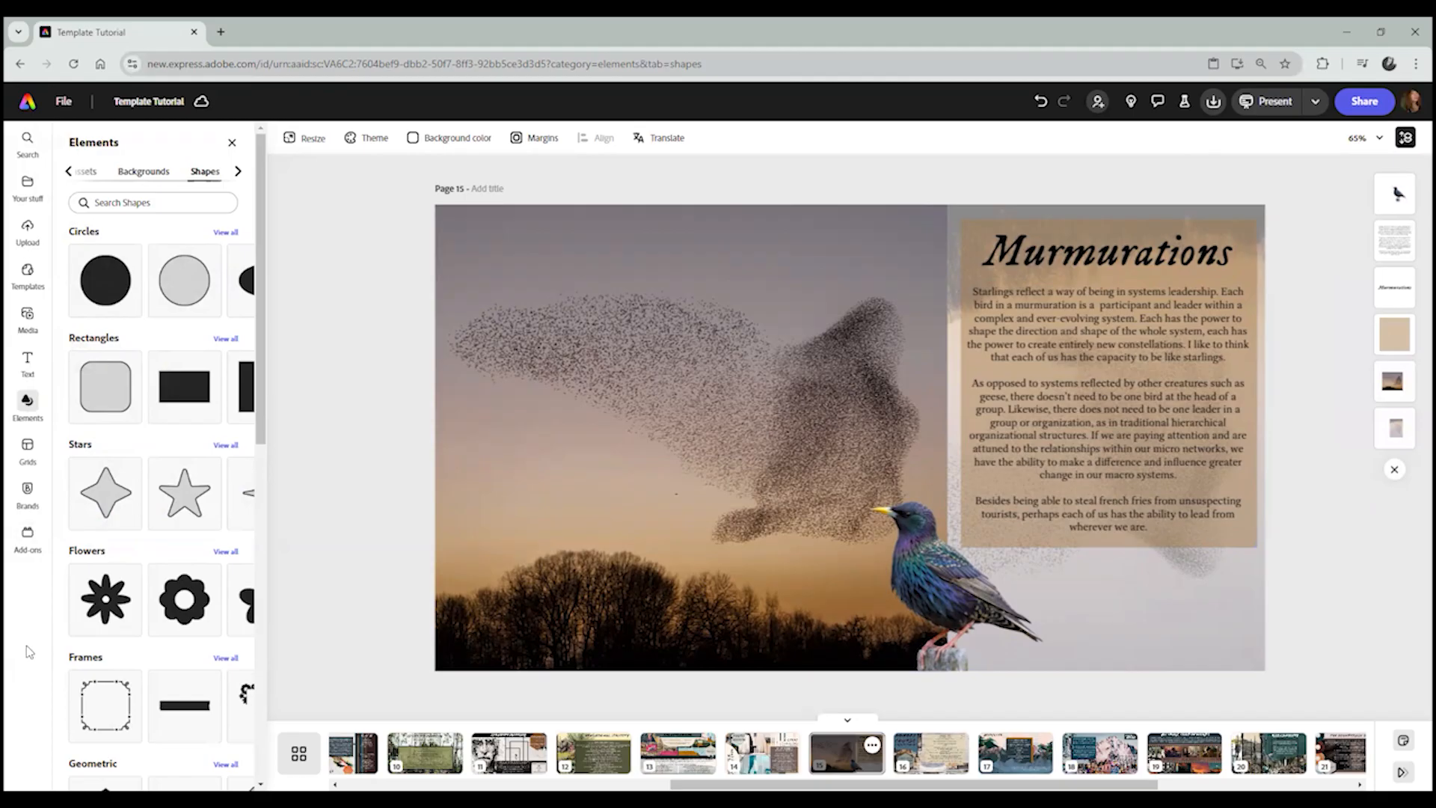
drag(822, 782, 553, 776)
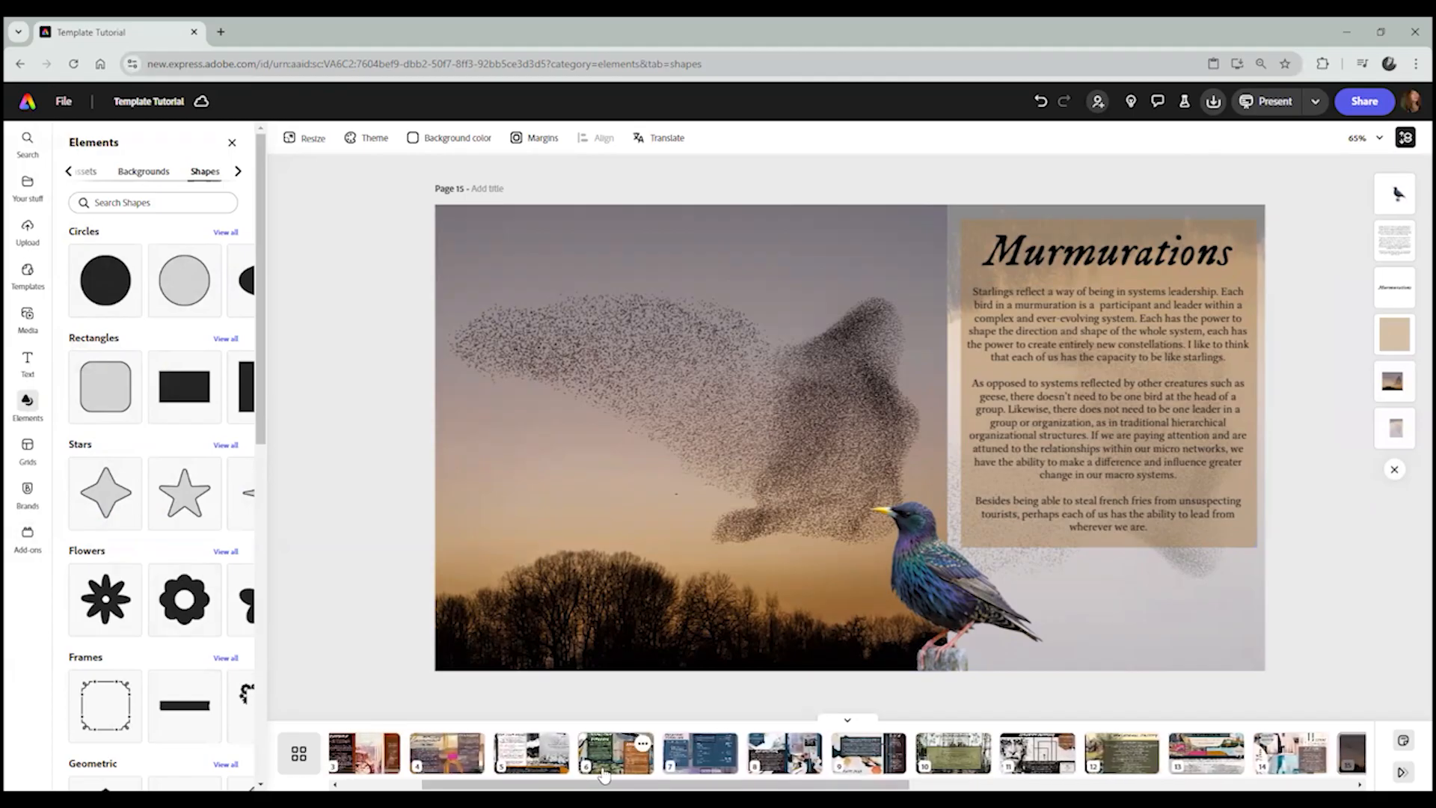
click(603, 770)
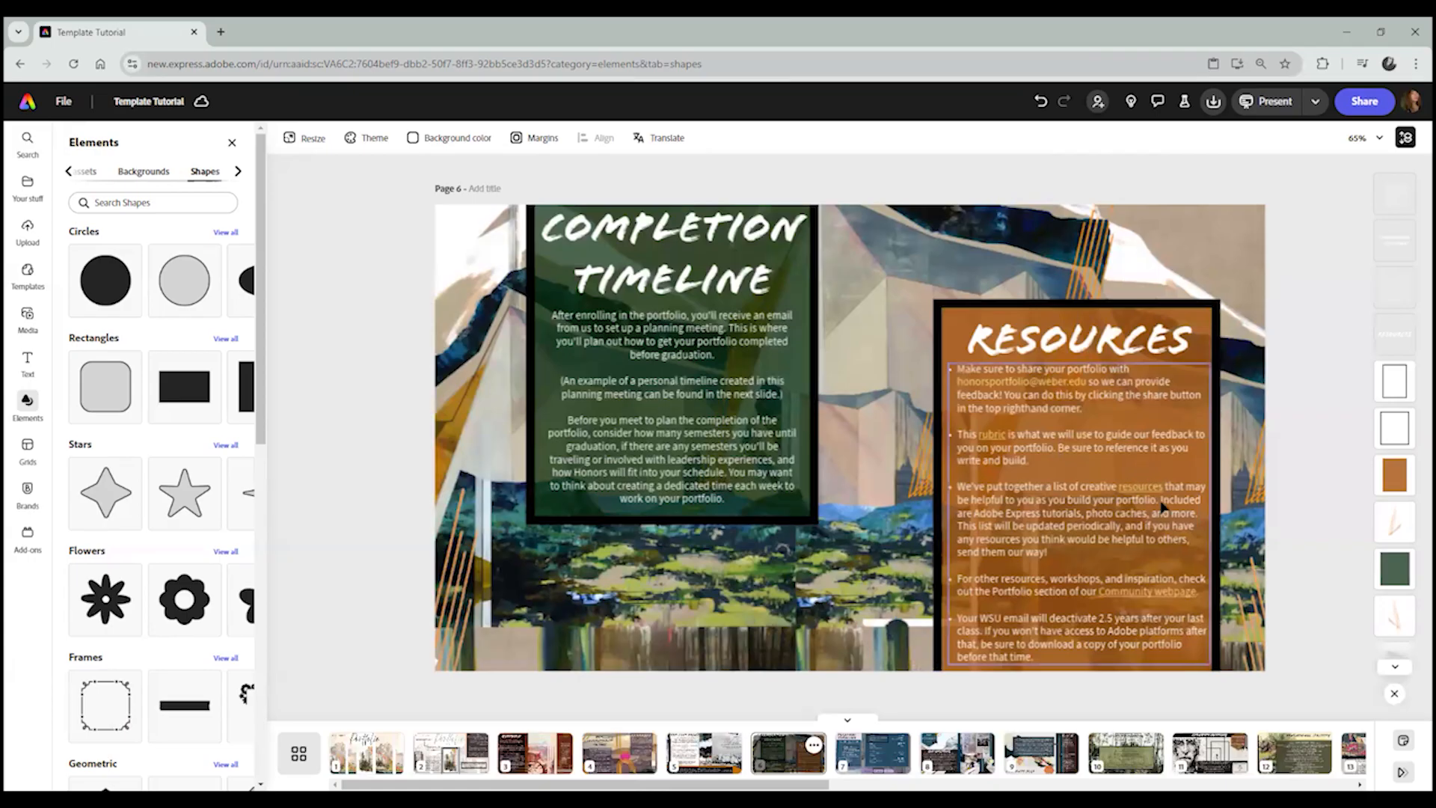